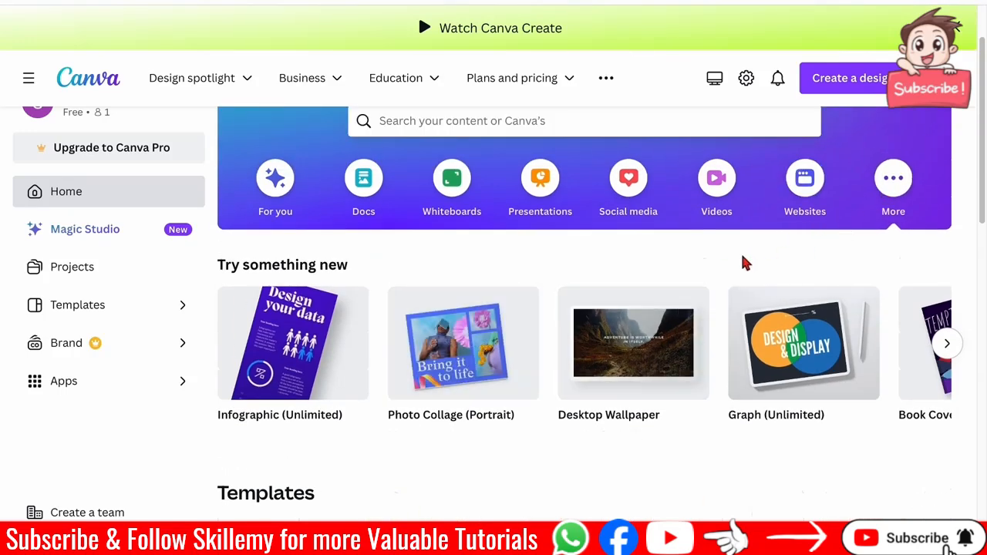
- Check the suggested designs on the home page and switch to the social media design categories
{"action": "scroll", "coordinate": [738, 263], "scroll_direction": "up", "scroll_amount": 1}
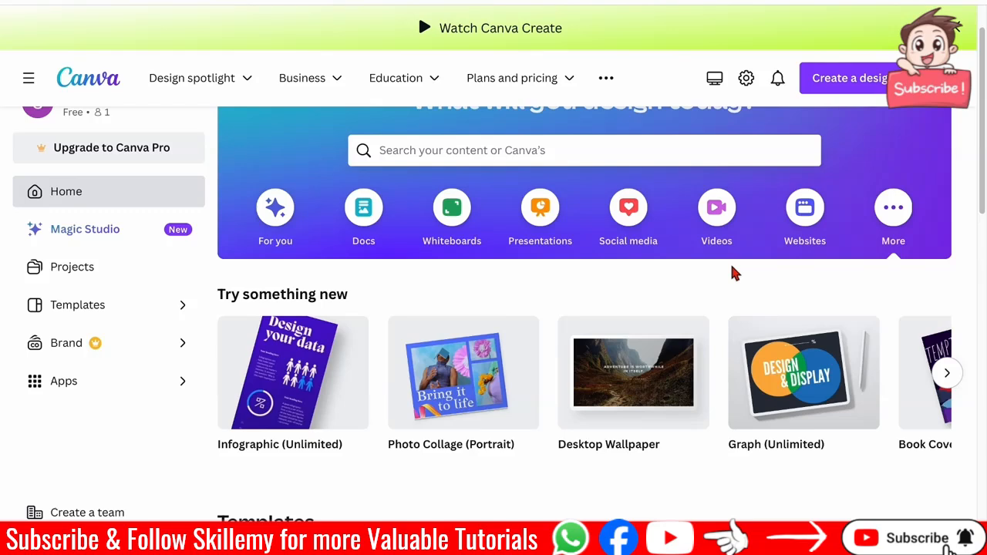
{"action": "mouse_move", "coordinate": [340, 334]}
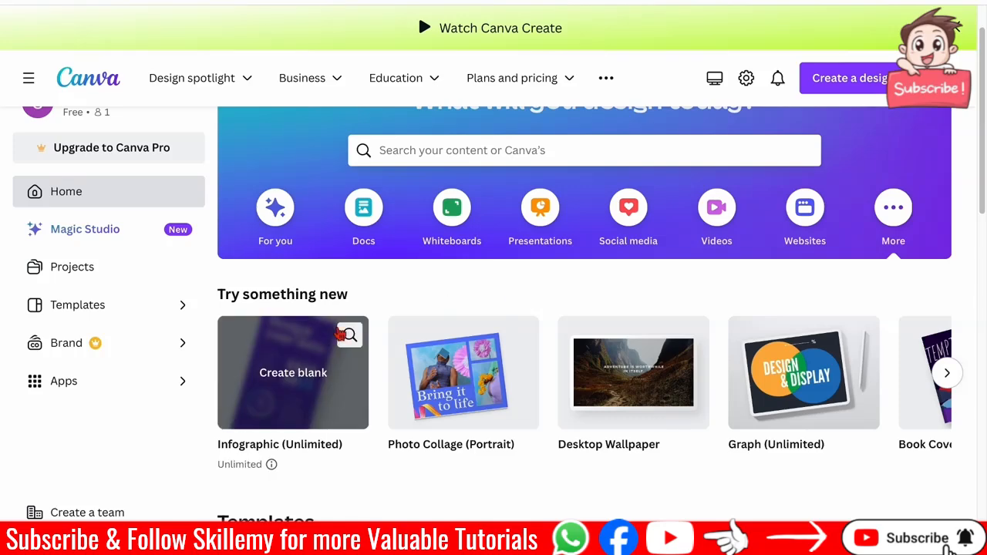
{"action": "left_click", "coordinate": [279, 219]}
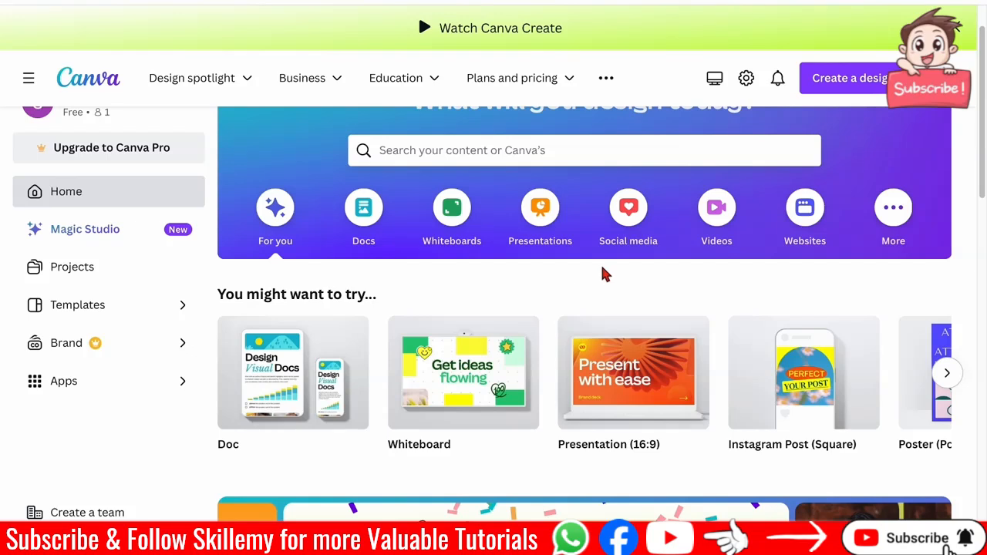
{"action": "left_click", "coordinate": [629, 224]}
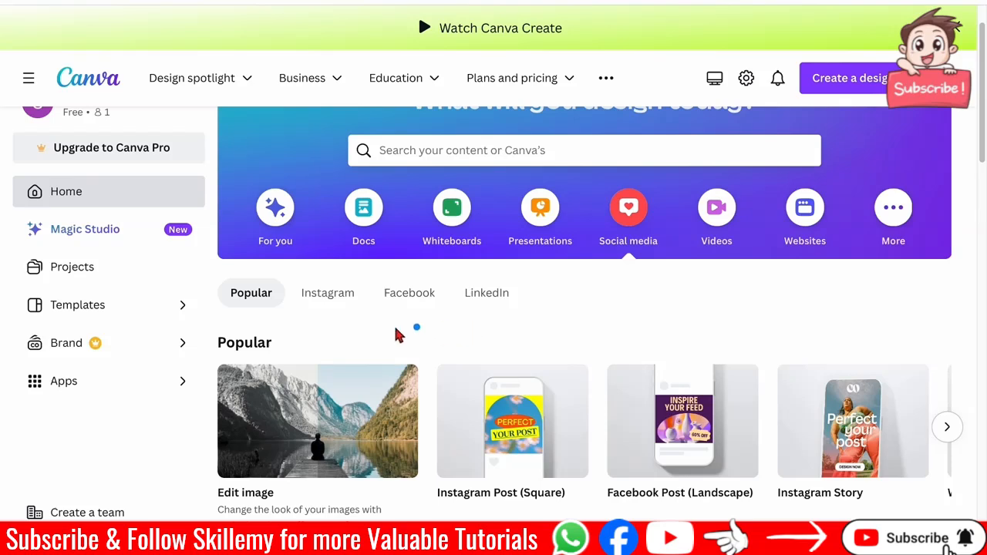
{"action": "left_click", "coordinate": [220, 292]}
{"action": "mouse_move", "coordinate": [220, 292]}
{"action": "left_mouse_down"}
{"action": "mouse_move", "coordinate": [350, 313]}
{"action": "mouse_move", "coordinate": [522, 308]}
{"action": "left_mouse_up"}
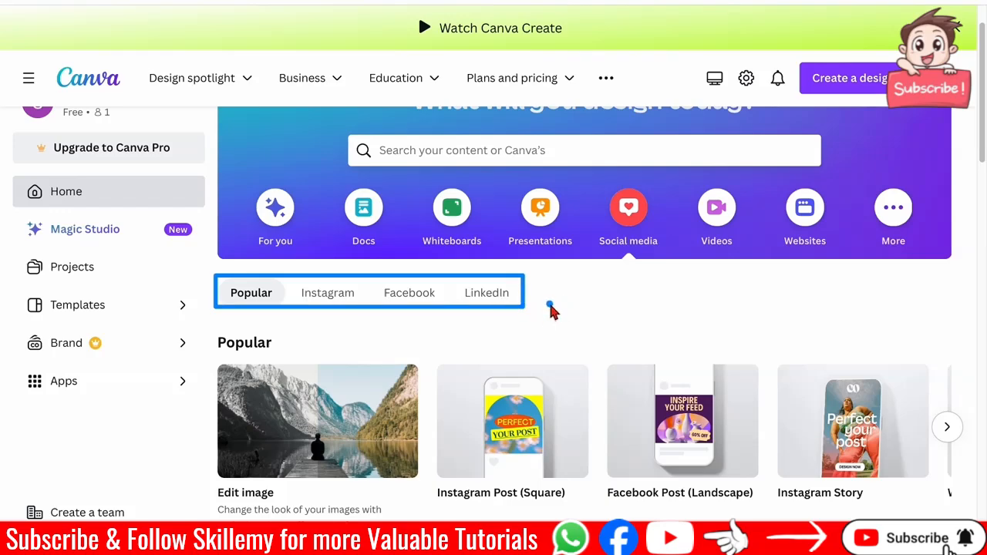
- Browse the popular social media formats and create a blank YouTube Thumbnail design
{"action": "scroll", "coordinate": [549, 312], "scroll_direction": "down", "scroll_amount": 2}
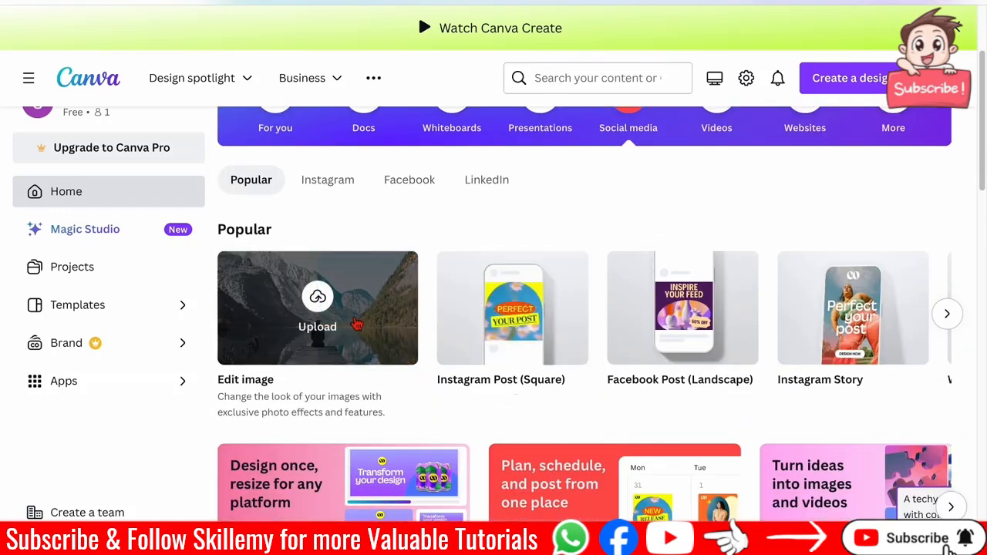
{"action": "scroll", "coordinate": [509, 331], "scroll_direction": "down", "scroll_amount": 1}
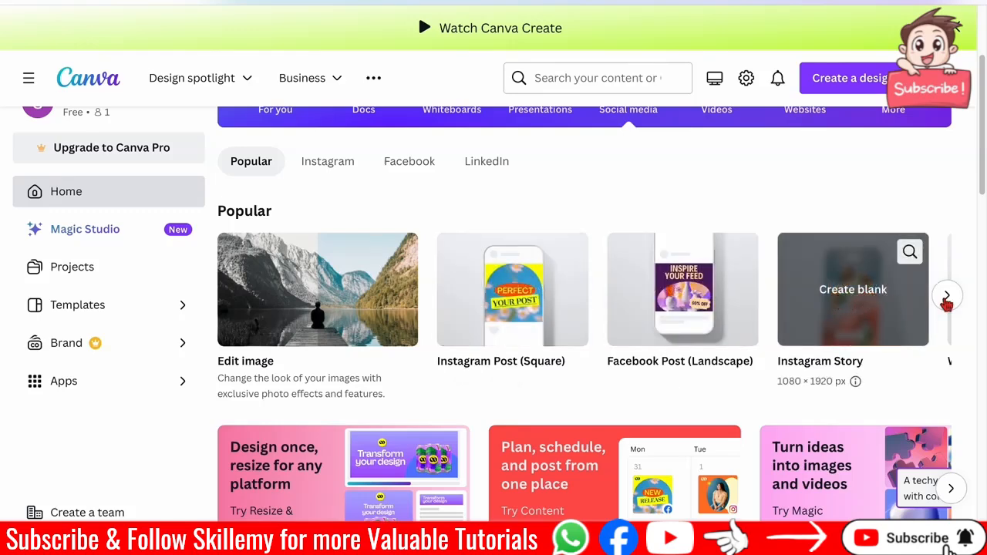
{"action": "left_click", "coordinate": [948, 295]}
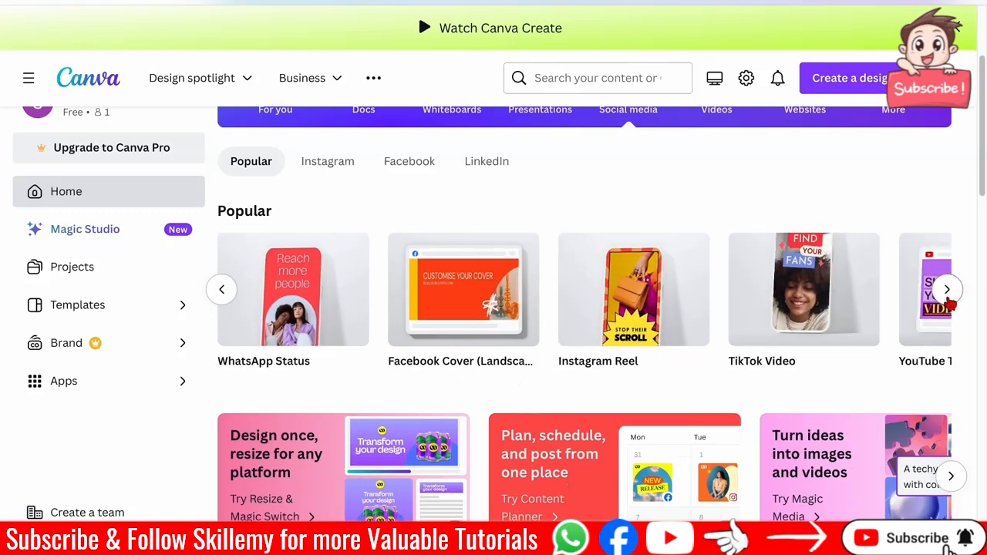
{"action": "left_click", "coordinate": [947, 292]}
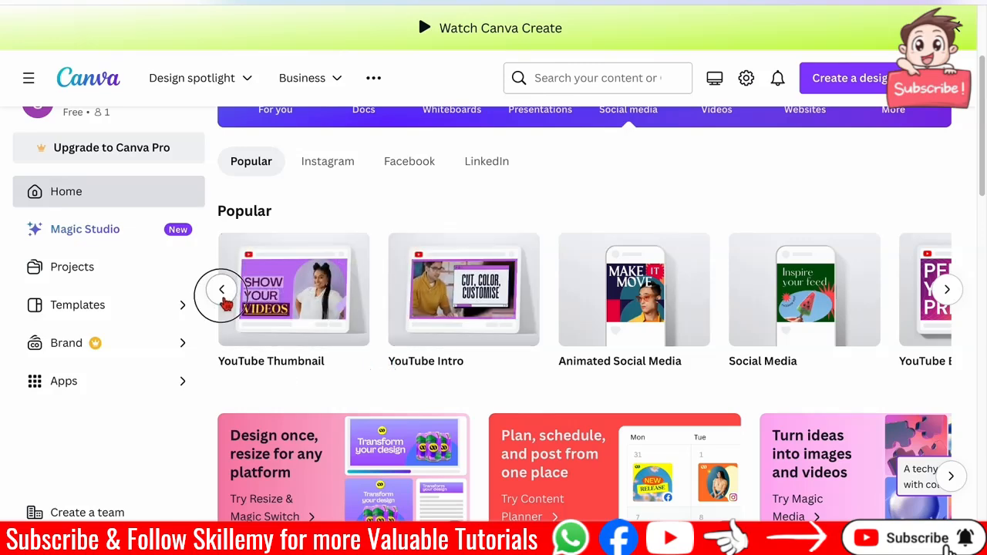
{"action": "left_click", "coordinate": [222, 290]}
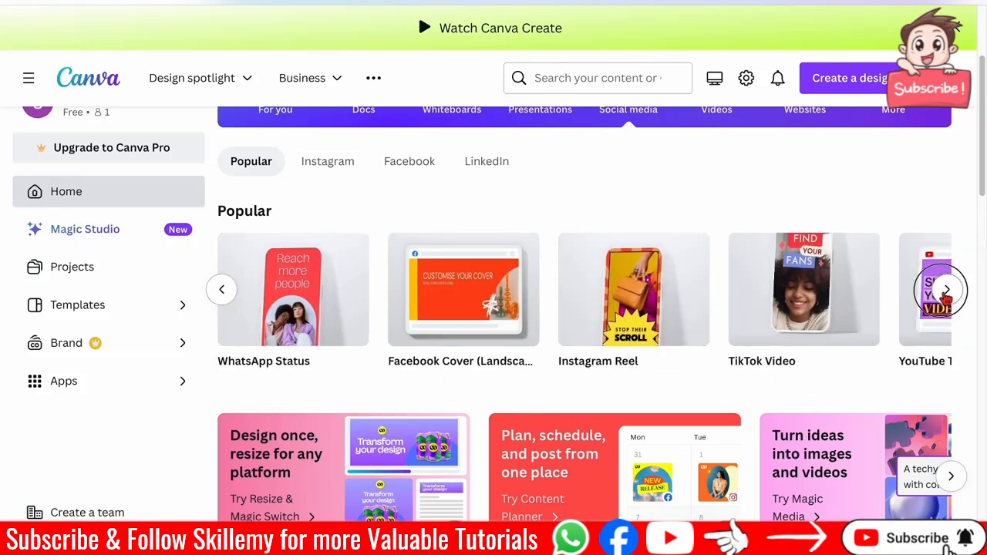
{"action": "left_click", "coordinate": [947, 290]}
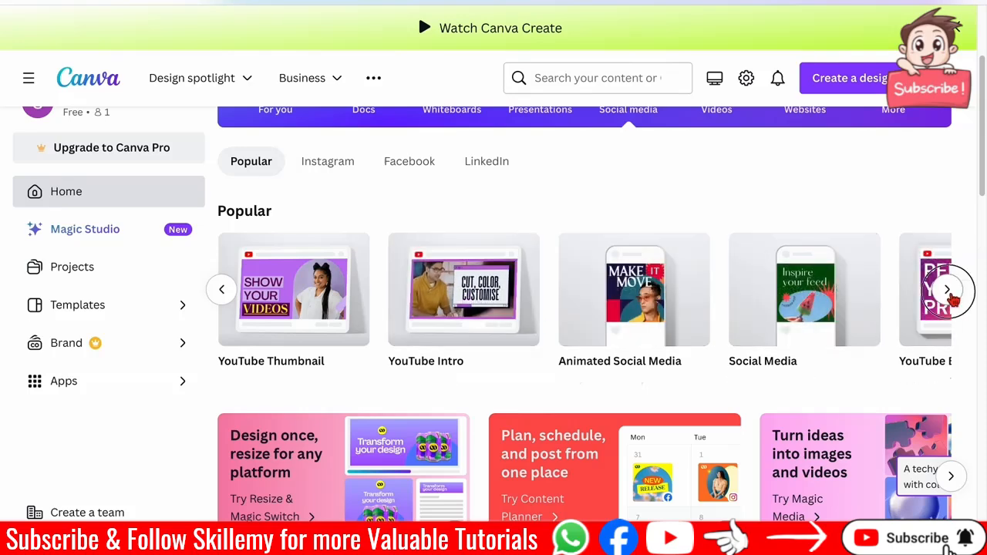
{"action": "left_click", "coordinate": [947, 290]}
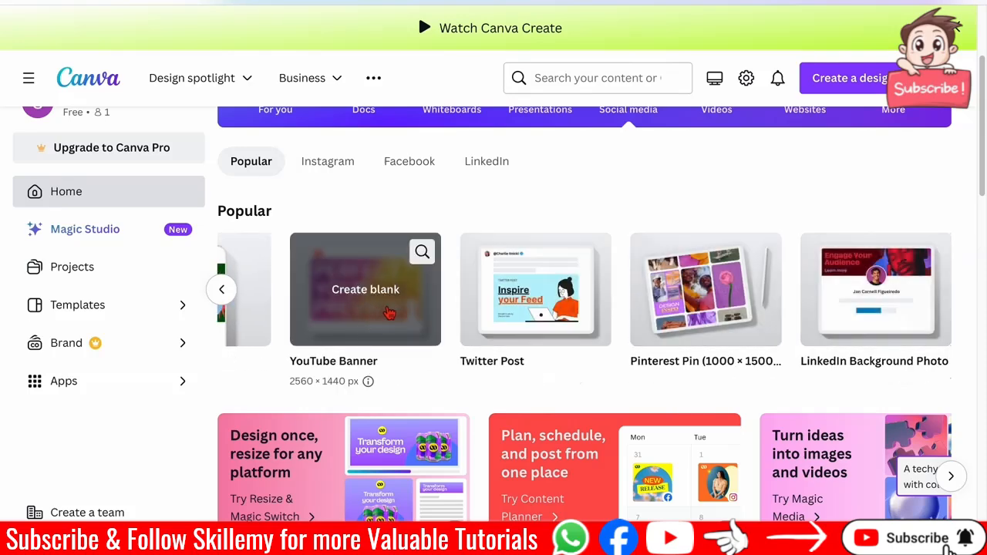
{"action": "left_click", "coordinate": [224, 291]}
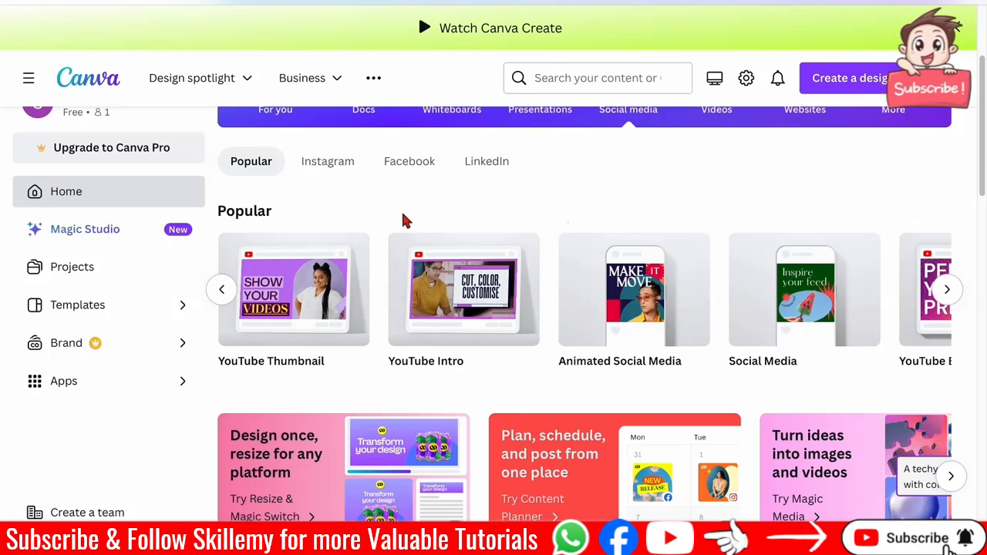
{"action": "mouse_move", "coordinate": [305, 285]}
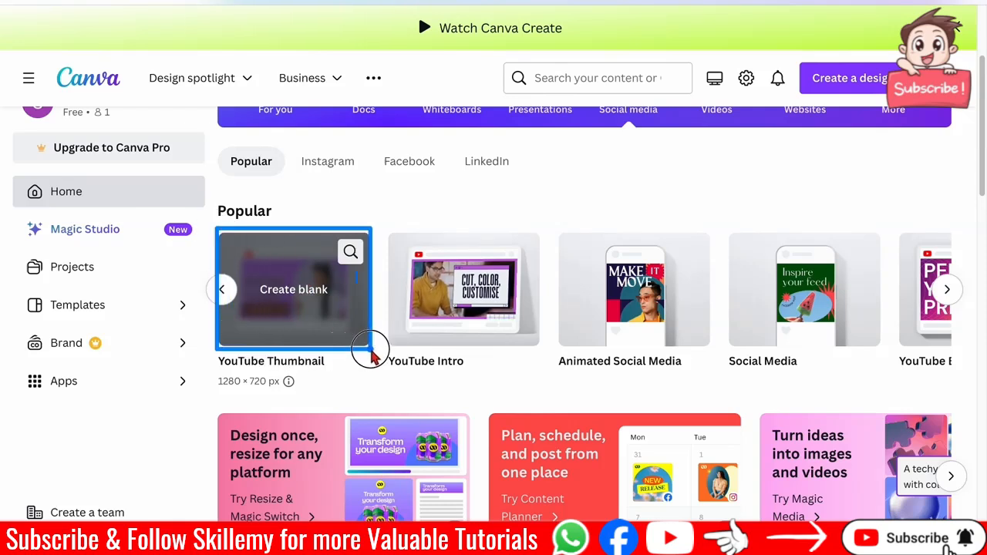
{"action": "left_click", "coordinate": [306, 292]}
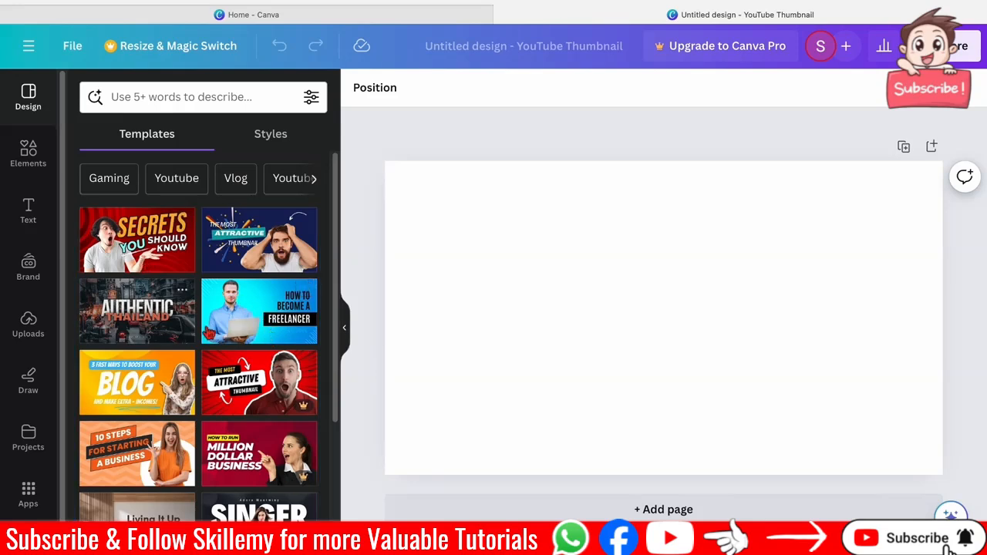
- Apply the red "Secrets You Should Know" template to the blank thumbnail page
{"action": "left_click", "coordinate": [177, 220]}
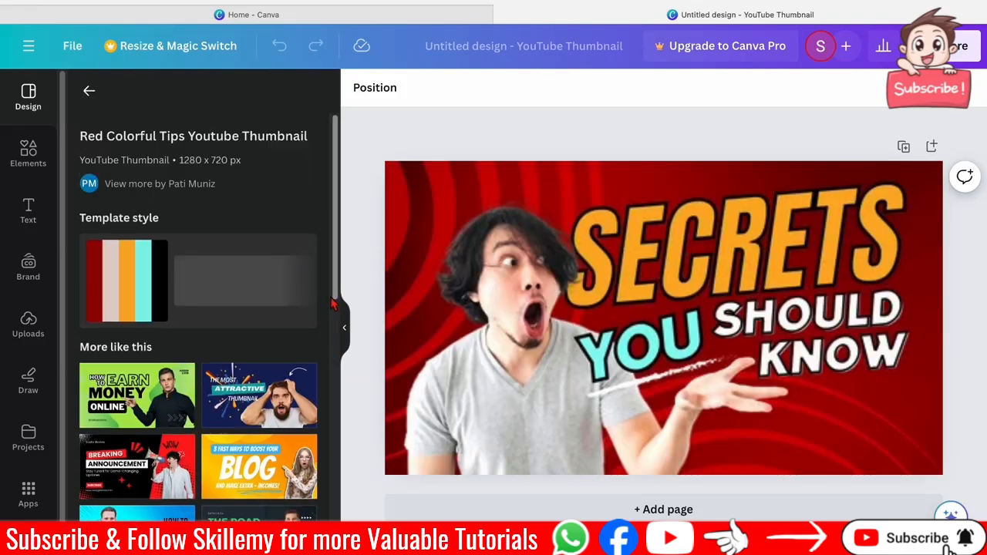
{"action": "left_click", "coordinate": [639, 346]}
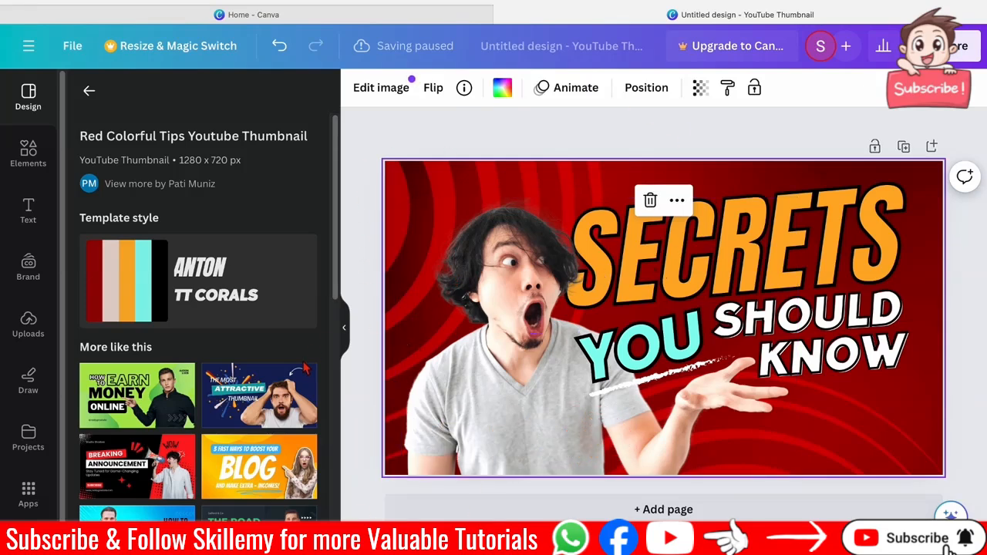
- Replace the page design with the green "How to Earn Money Online" template from the similar templates
{"action": "scroll", "coordinate": [249, 355], "scroll_direction": "down", "scroll_amount": 2}
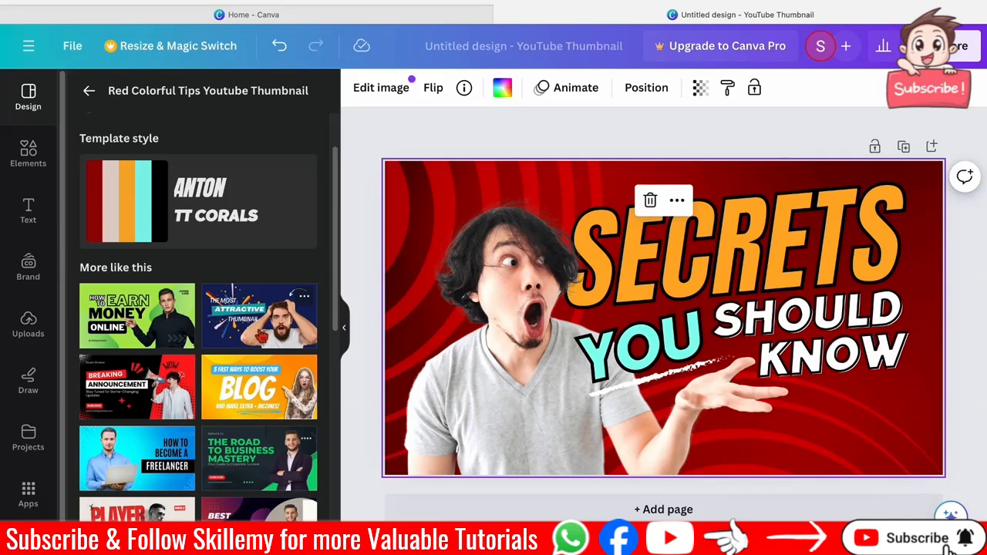
{"action": "scroll", "coordinate": [249, 354], "scroll_direction": "down", "scroll_amount": 2}
{"action": "scroll", "coordinate": [247, 353], "scroll_direction": "down", "scroll_amount": 3}
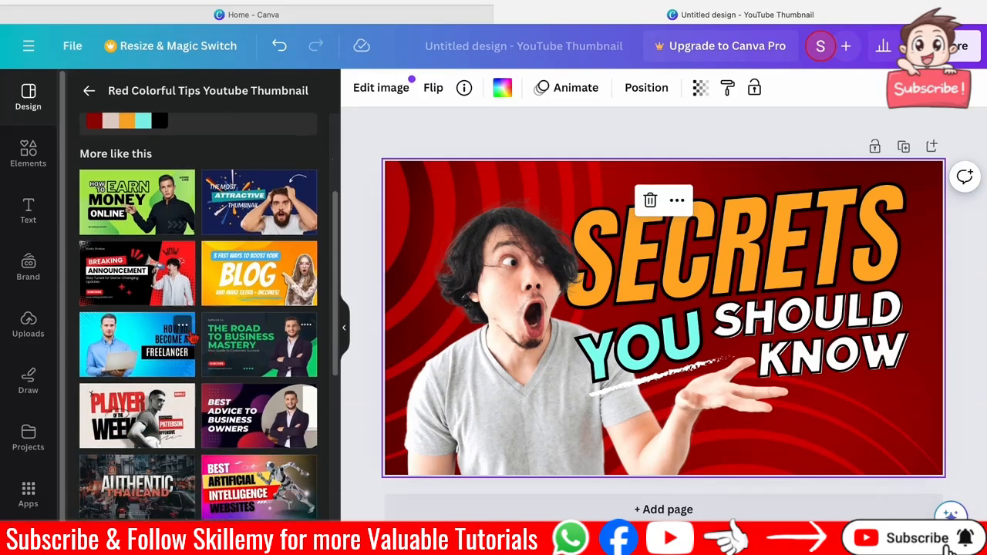
{"action": "scroll", "coordinate": [185, 250], "scroll_direction": "down", "scroll_amount": 1}
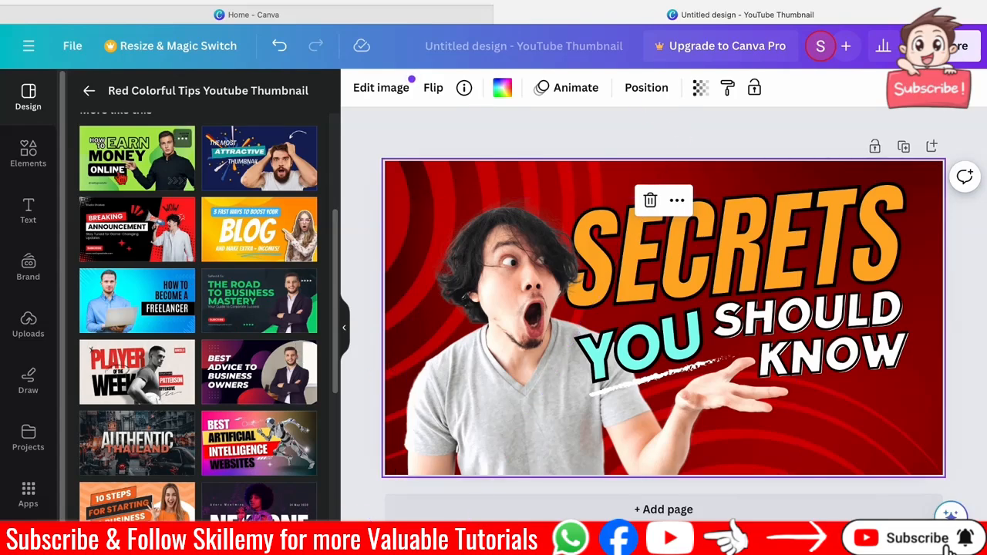
{"action": "left_click", "coordinate": [119, 176]}
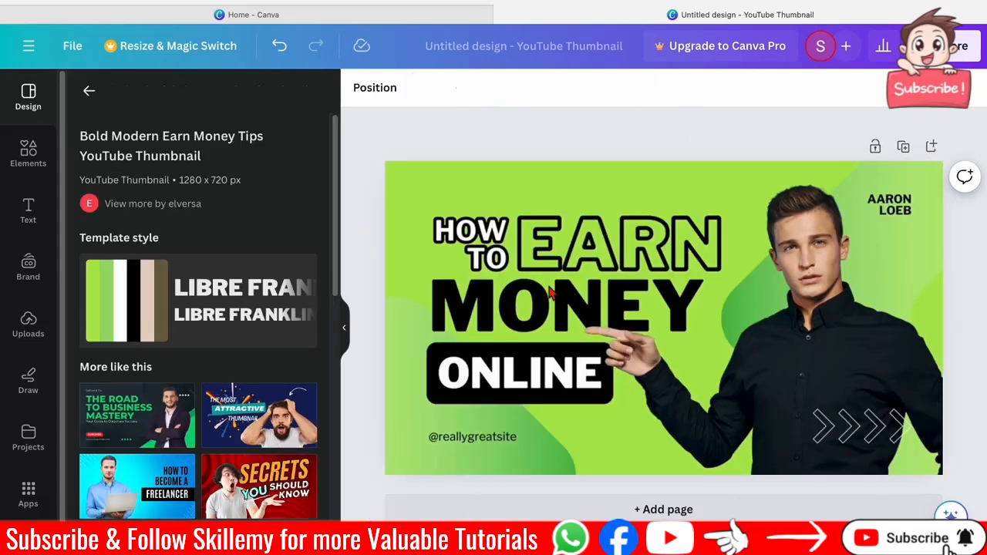
- Switch the thumbnail to the dark green "Where to Invest?" template from the similar designs
{"action": "scroll", "coordinate": [185, 407], "scroll_direction": "down", "scroll_amount": 1}
{"action": "scroll", "coordinate": [198, 319], "scroll_direction": "down", "scroll_amount": 8}
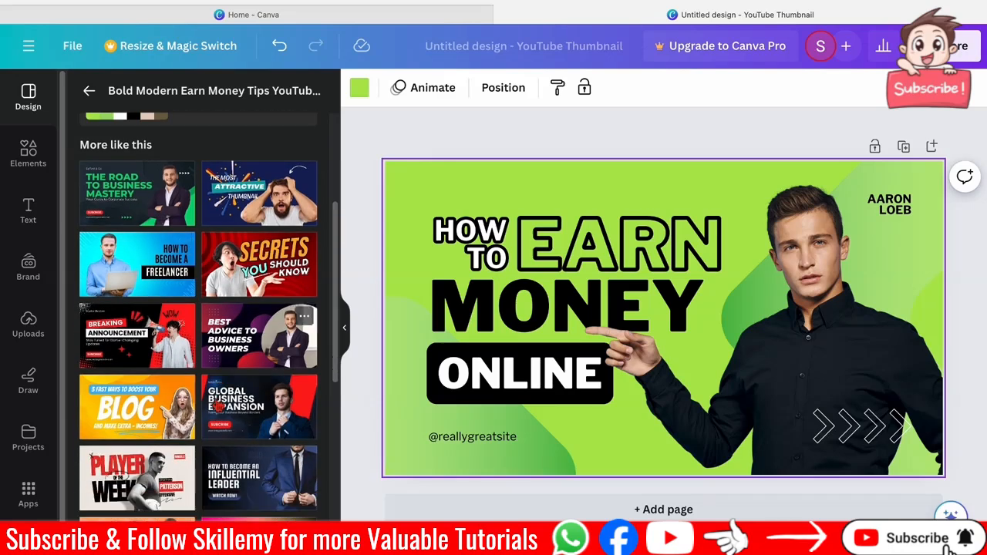
{"action": "scroll", "coordinate": [198, 319], "scroll_direction": "down", "scroll_amount": 3}
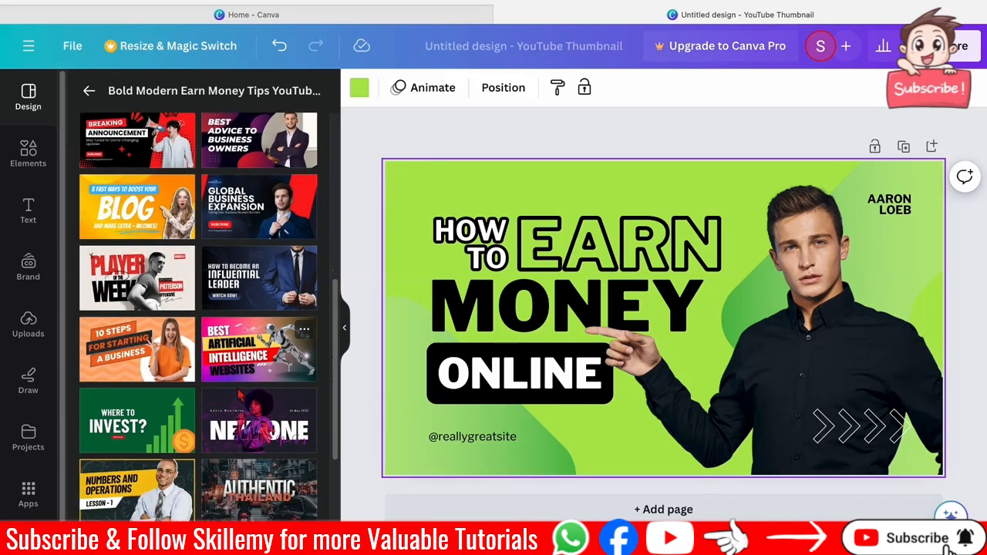
{"action": "left_click", "coordinate": [114, 389]}
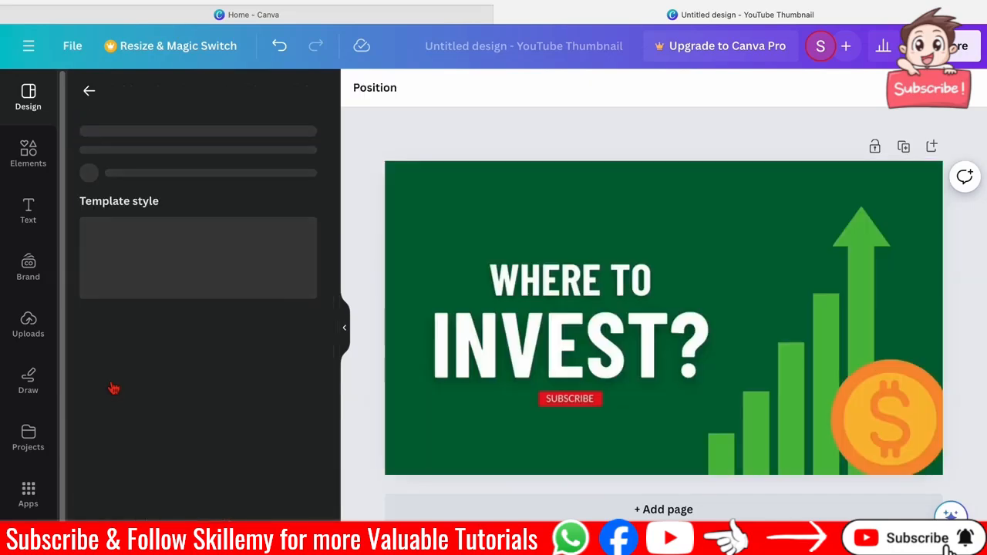
{"action": "left_click", "coordinate": [538, 372]}
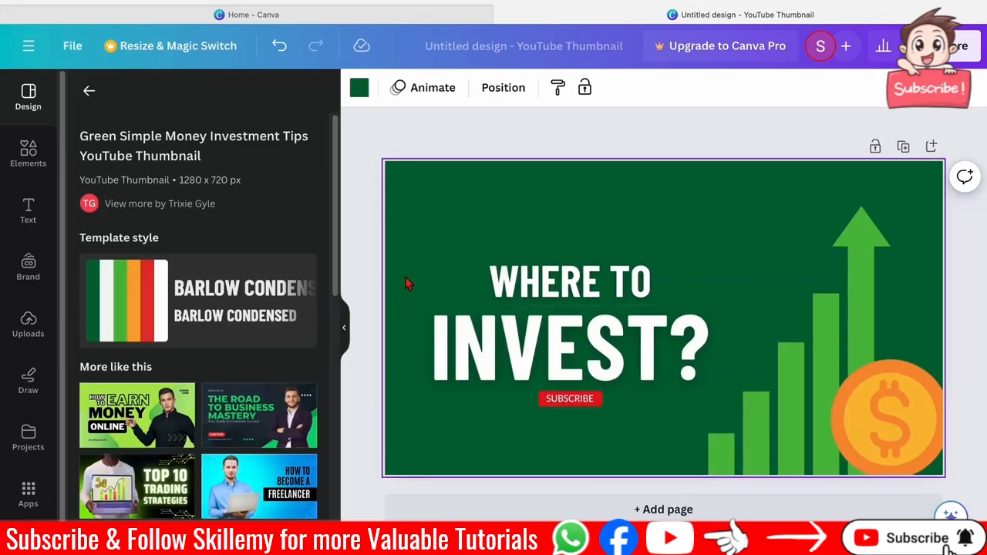
- Apply the black and green "Top 10 Trading Strategies" template to the thumbnail and select its background
{"action": "scroll", "coordinate": [292, 378], "scroll_direction": "down", "scroll_amount": 4}
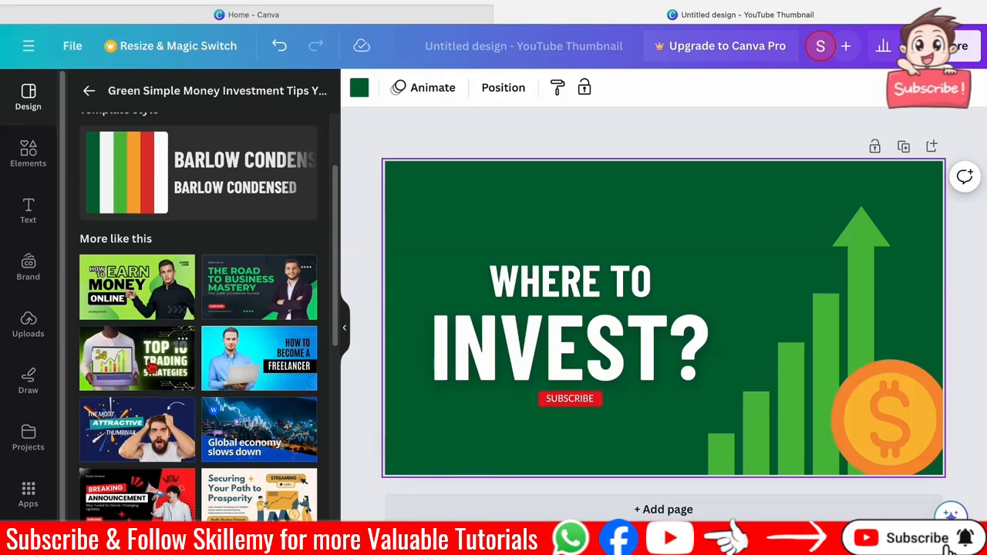
{"action": "left_click", "coordinate": [151, 368]}
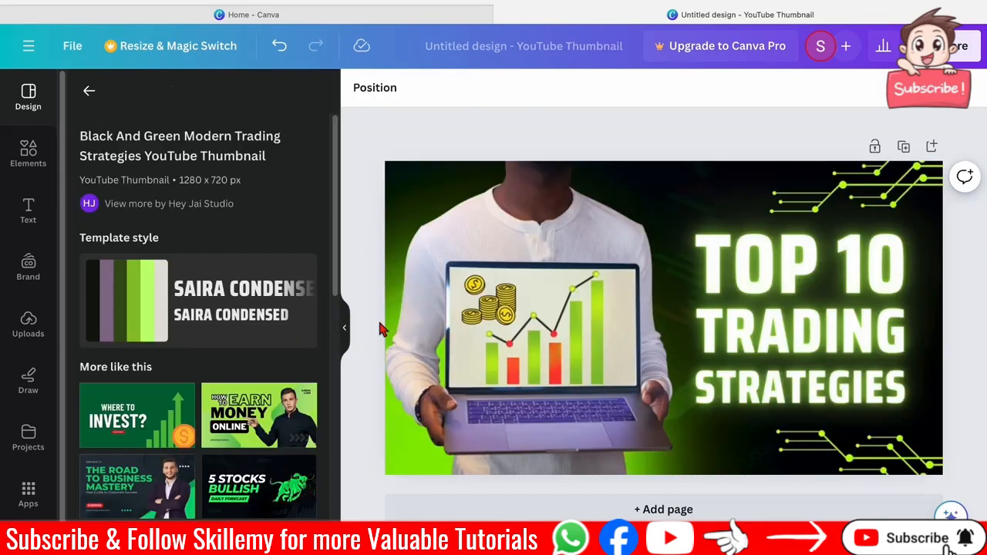
{"action": "left_click", "coordinate": [382, 326]}
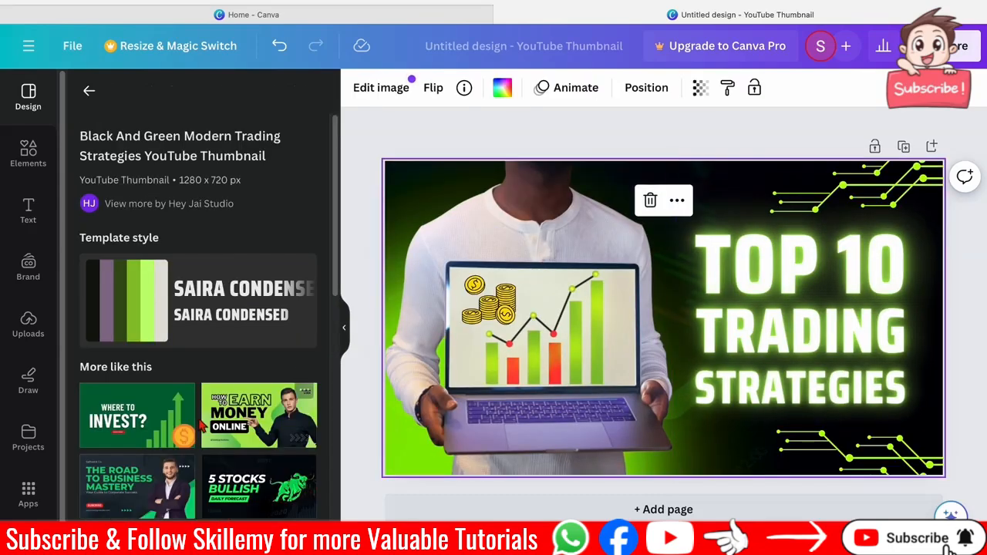
{"action": "scroll", "coordinate": [200, 423], "scroll_direction": "down", "scroll_amount": 5}
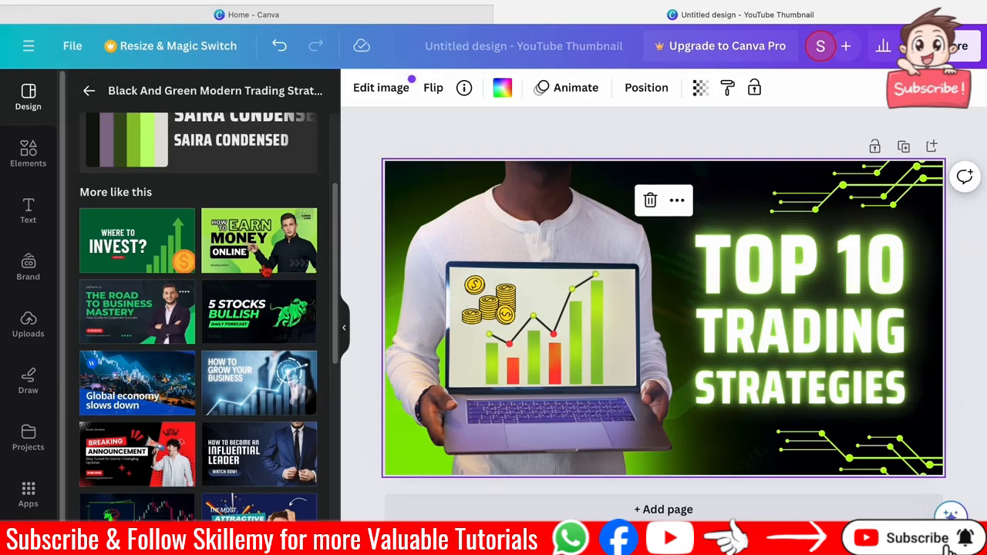
{"action": "mouse_move", "coordinate": [4, 84]}
{"action": "left_mouse_down"}
{"action": "mouse_move", "coordinate": [53, 371]}
{"action": "mouse_move", "coordinate": [52, 505]}
{"action": "left_mouse_up"}
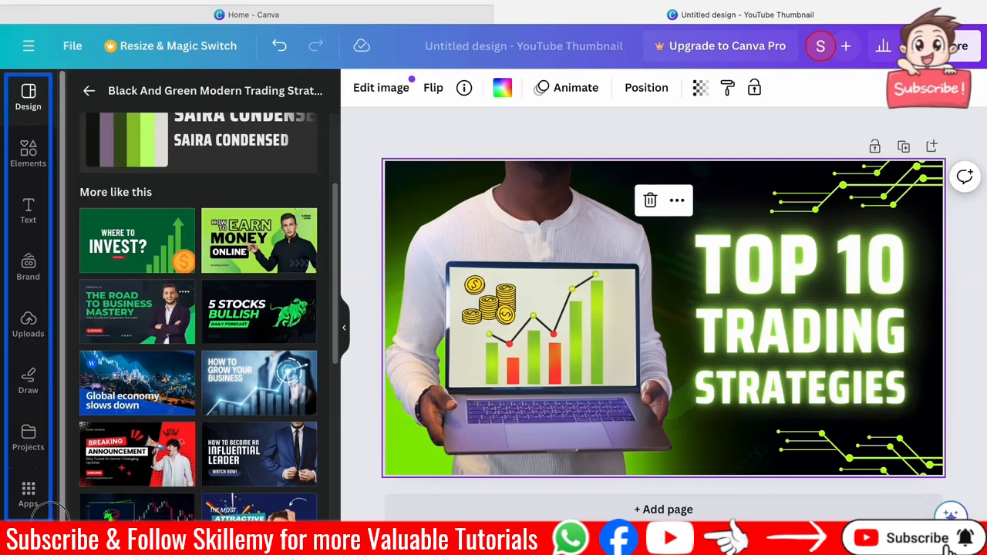
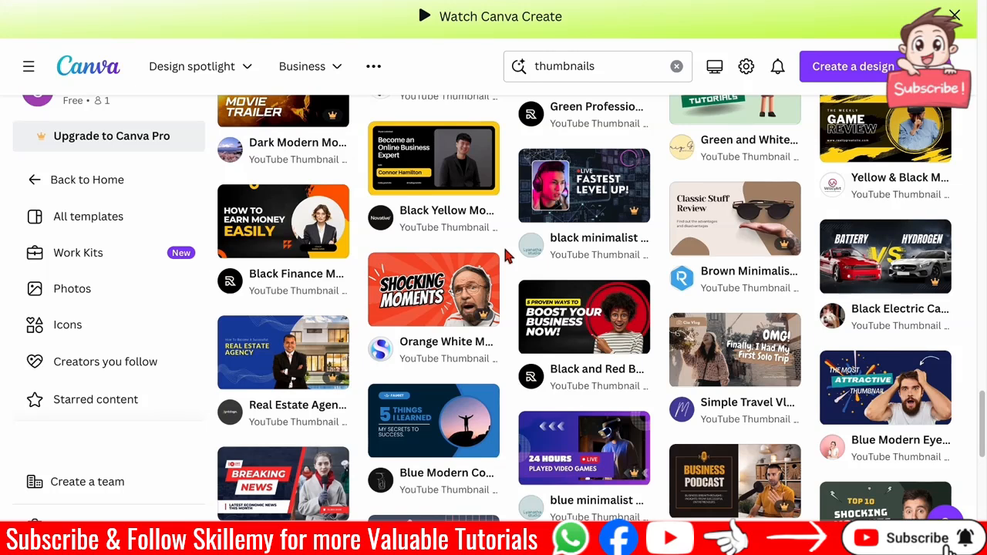
- Look through the YouTube thumbnail templates in the "thumbnails" search results
{"action": "scroll", "coordinate": [510, 256], "scroll_direction": "up", "scroll_amount": 2}
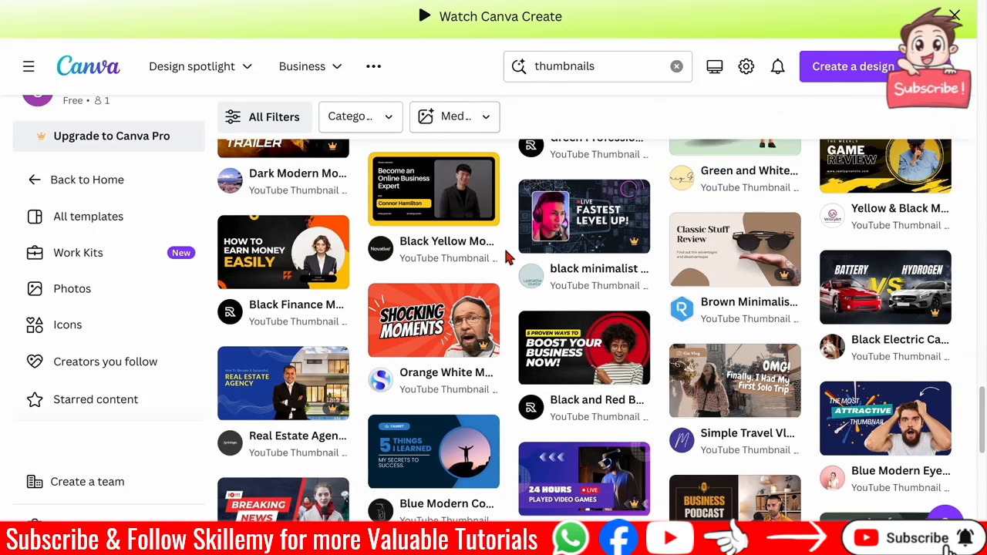
{"action": "scroll", "coordinate": [510, 259], "scroll_direction": "up", "scroll_amount": 2}
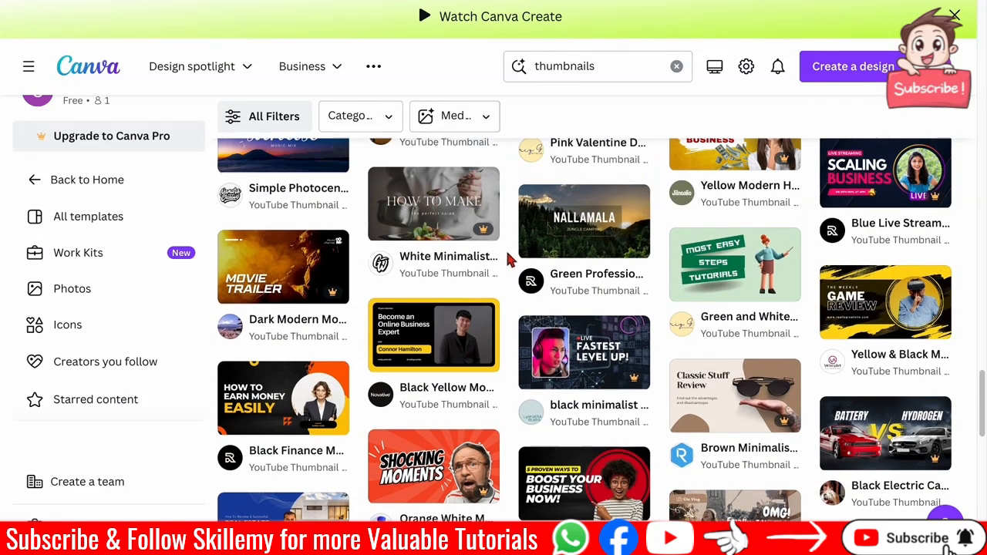
{"action": "scroll", "coordinate": [533, 309], "scroll_direction": "up", "scroll_amount": 6}
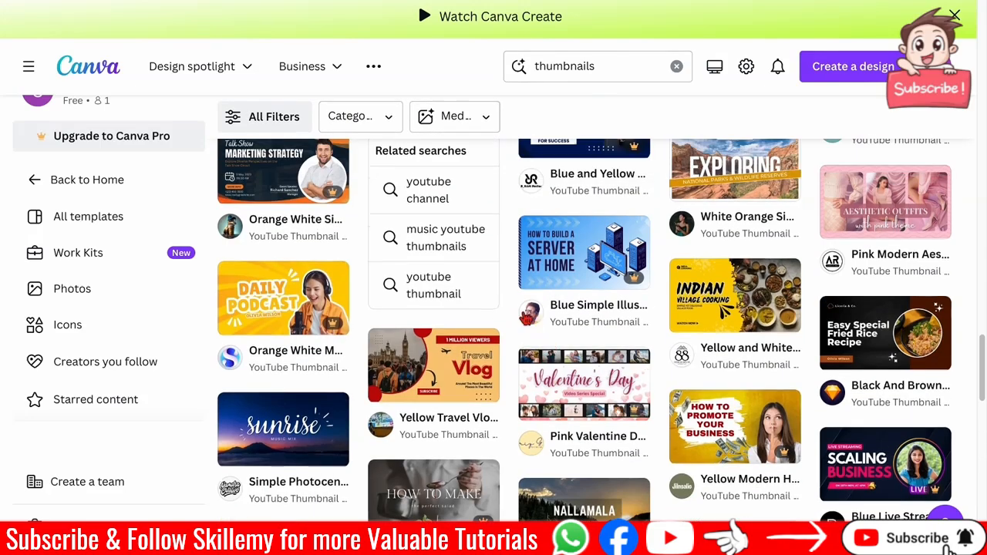
{"action": "scroll", "coordinate": [533, 332], "scroll_direction": "up", "scroll_amount": 4}
{"action": "scroll", "coordinate": [529, 351], "scroll_direction": "up", "scroll_amount": 5}
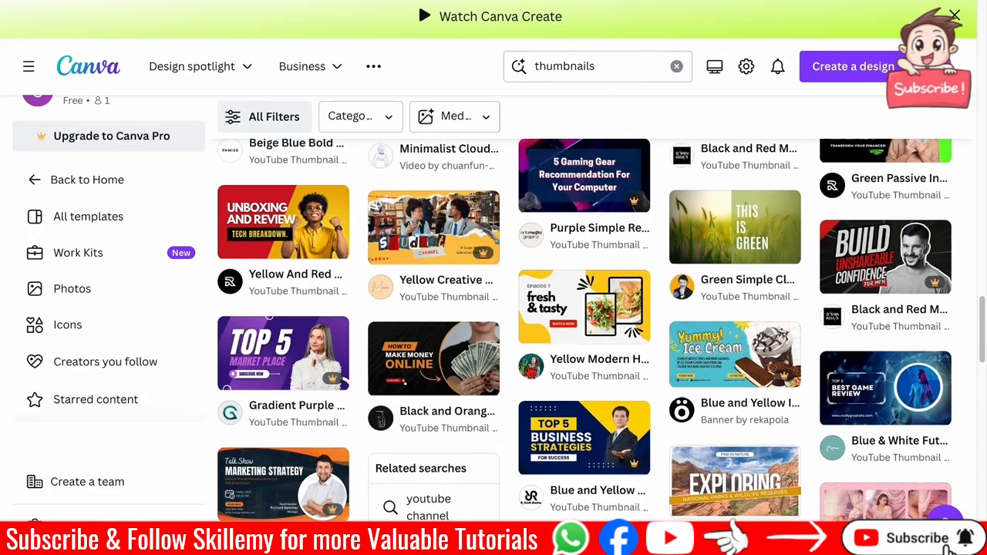
- Open the "Travelling by Train" thumbnail template for customising and replace its design with the black and green "The Road to Business Mastery" template
{"action": "scroll", "coordinate": [509, 383], "scroll_direction": "up", "scroll_amount": 9}
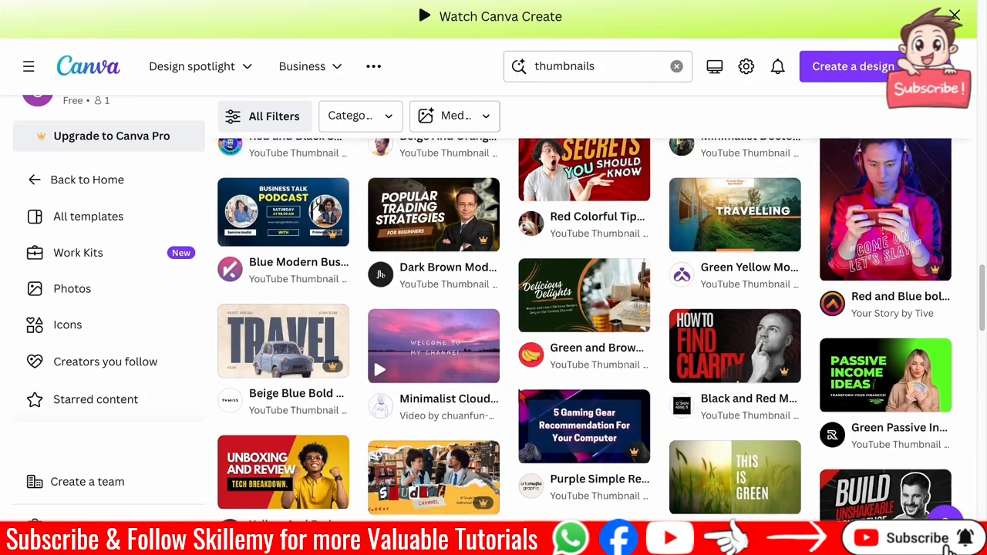
{"action": "scroll", "coordinate": [494, 378], "scroll_direction": "up", "scroll_amount": 3}
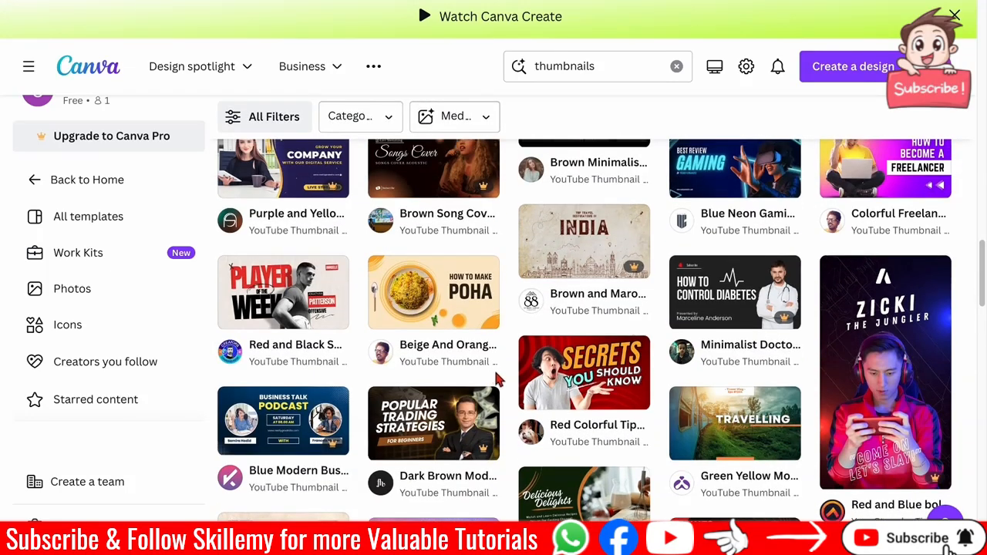
{"action": "scroll", "coordinate": [501, 370], "scroll_direction": "down", "scroll_amount": 7}
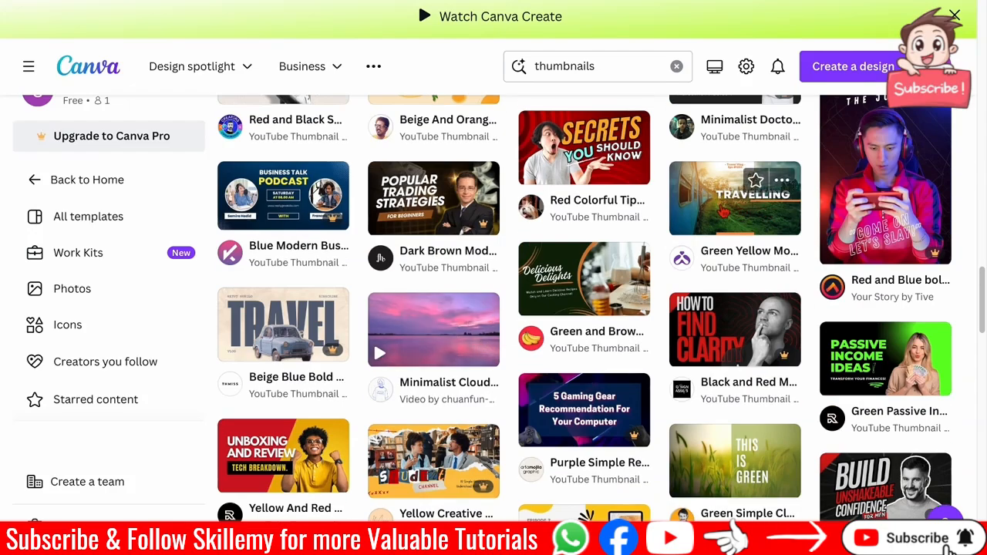
{"action": "left_click", "coordinate": [710, 210]}
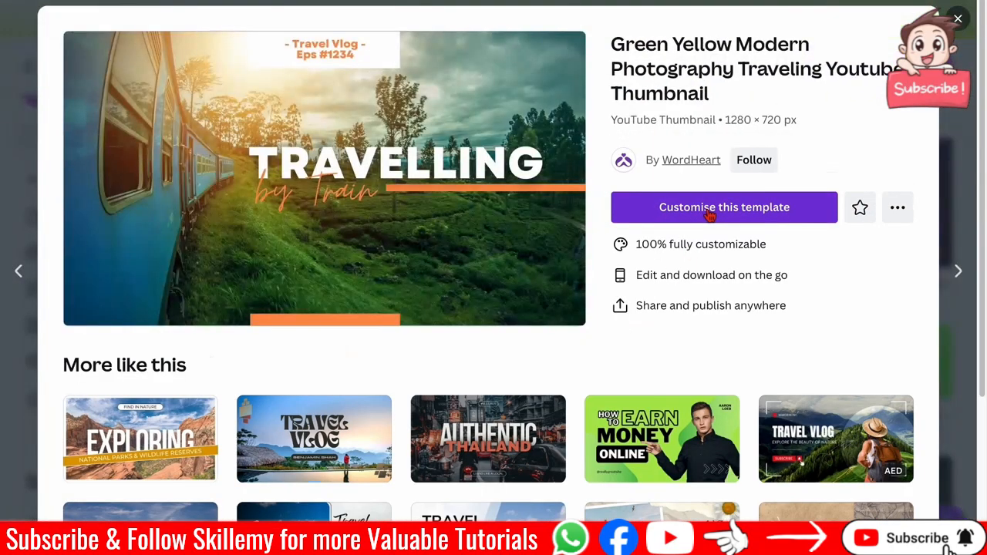
{"action": "left_click", "coordinate": [709, 210]}
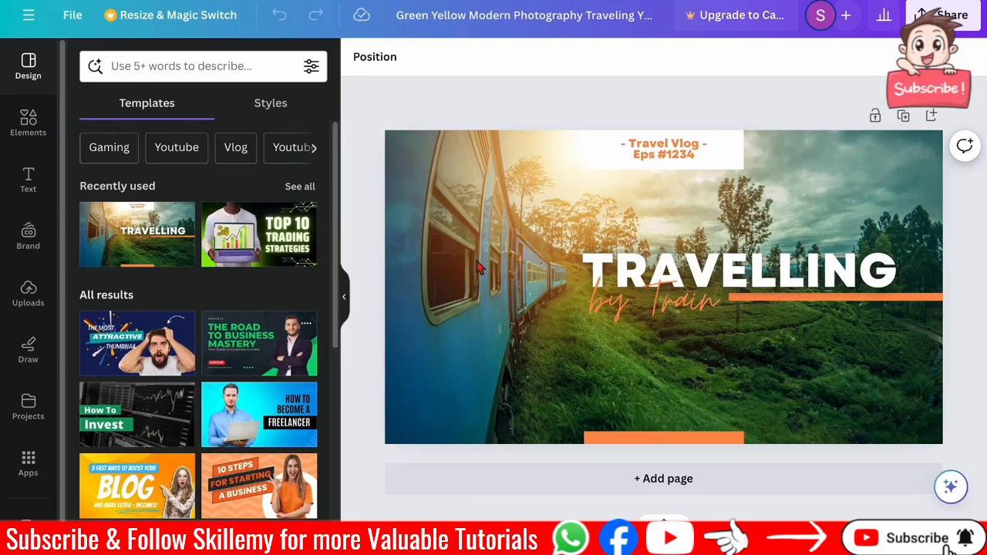
{"action": "left_click", "coordinate": [244, 349]}
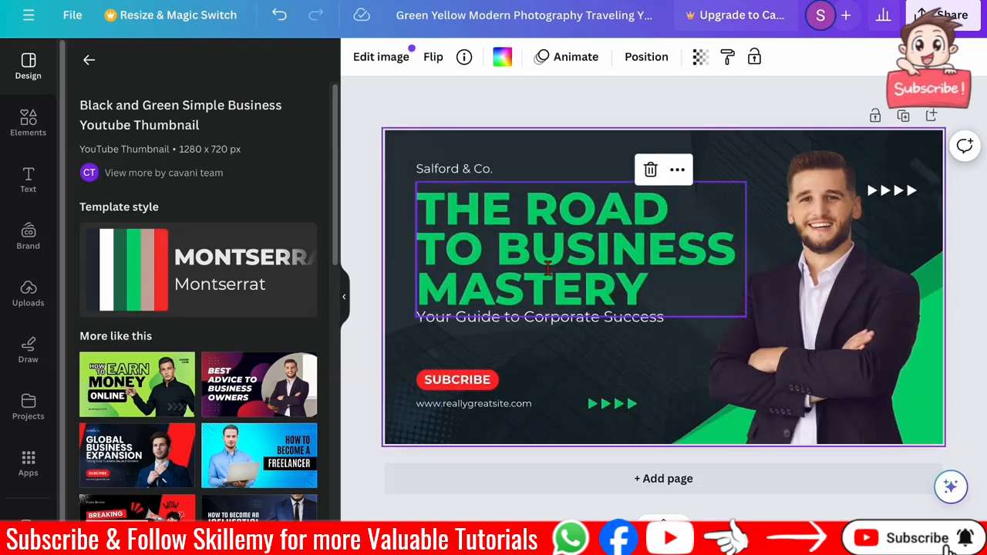
{"action": "left_click", "coordinate": [561, 114]}
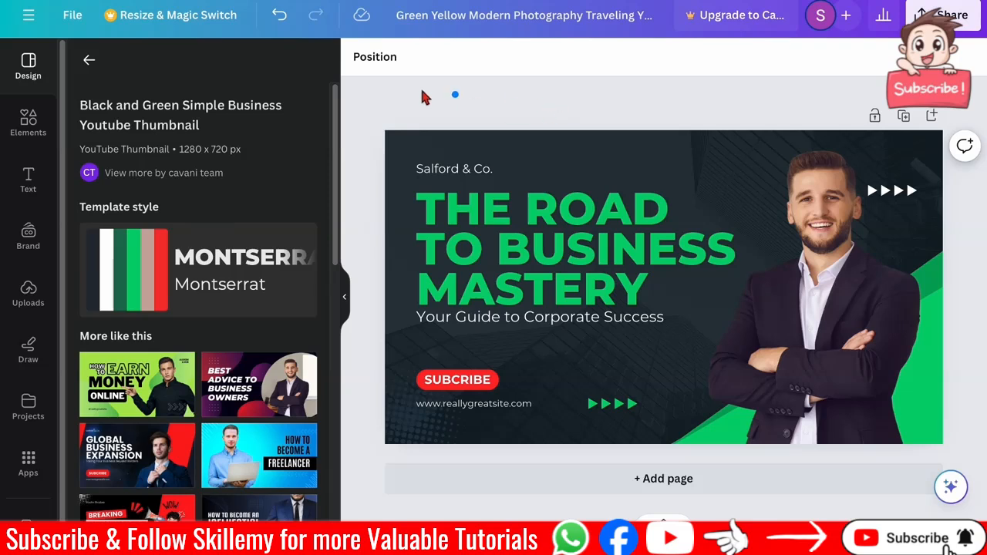
- Add 3x3 Grid guides to the thumbnail and unlock them
{"action": "left_click", "coordinate": [73, 17]}
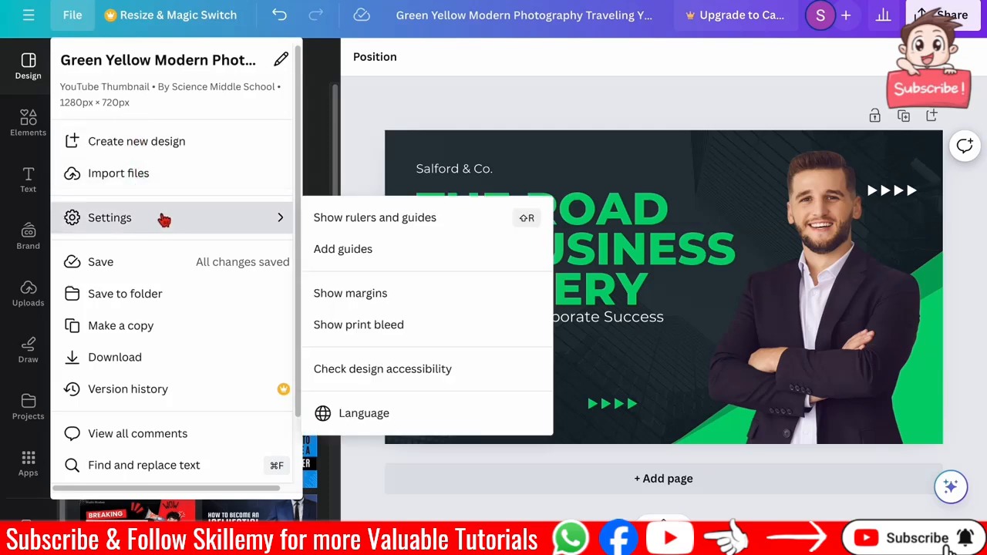
{"action": "mouse_move", "coordinate": [160, 219]}
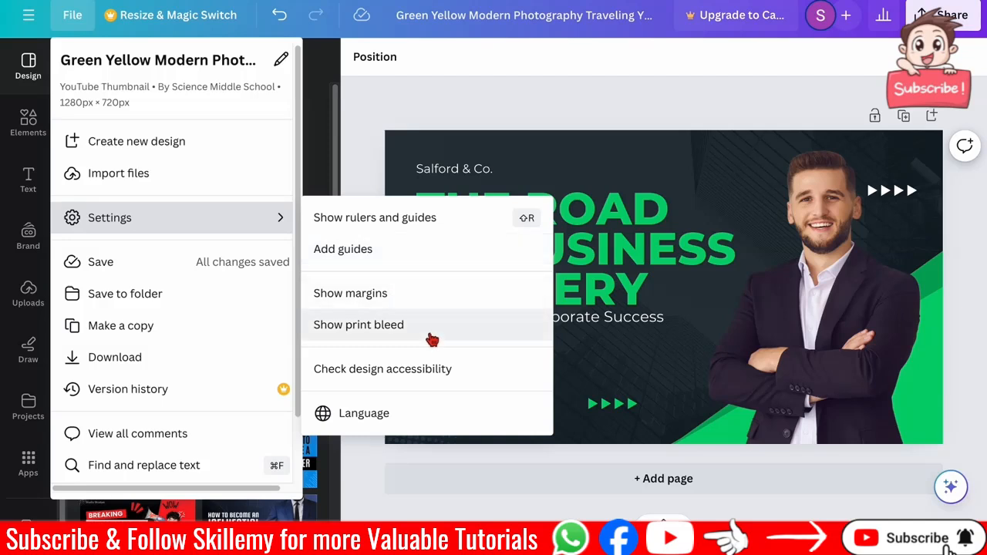
{"action": "left_click", "coordinate": [342, 255]}
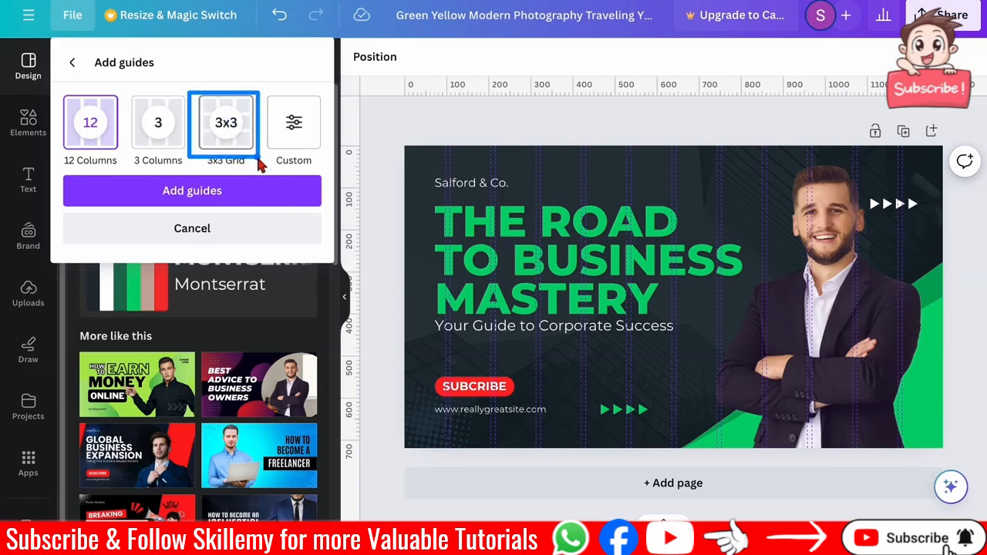
{"action": "left_click", "coordinate": [233, 138]}
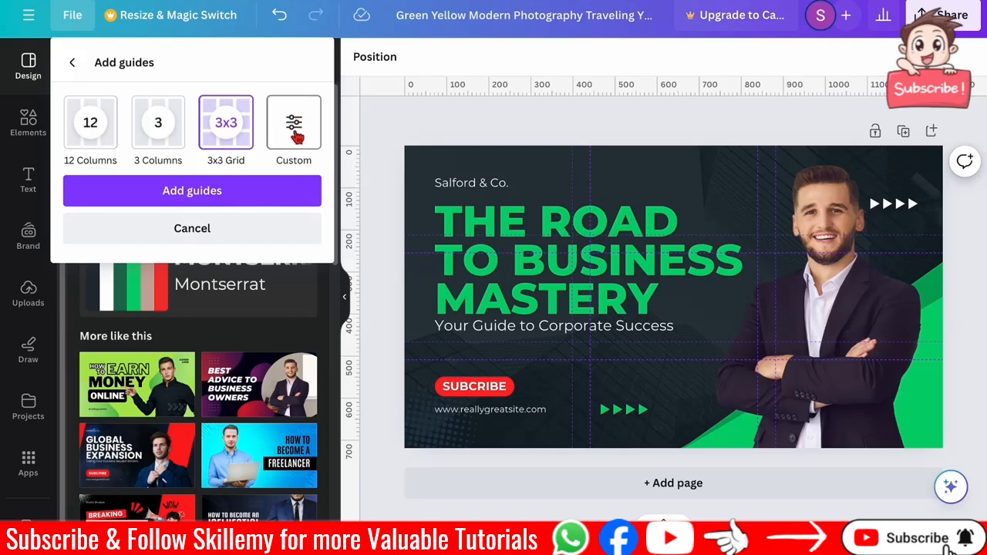
{"action": "left_click", "coordinate": [247, 190]}
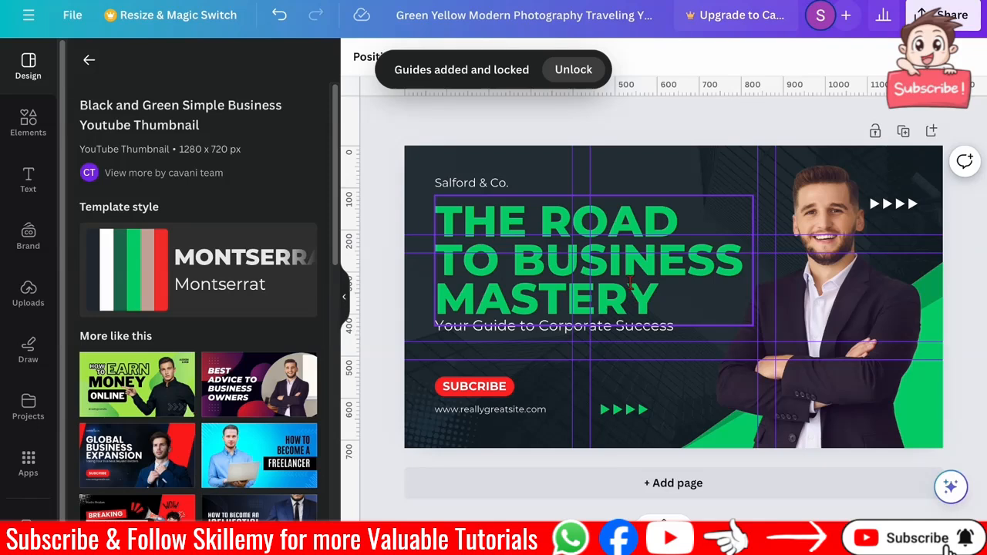
{"action": "left_click", "coordinate": [581, 80]}
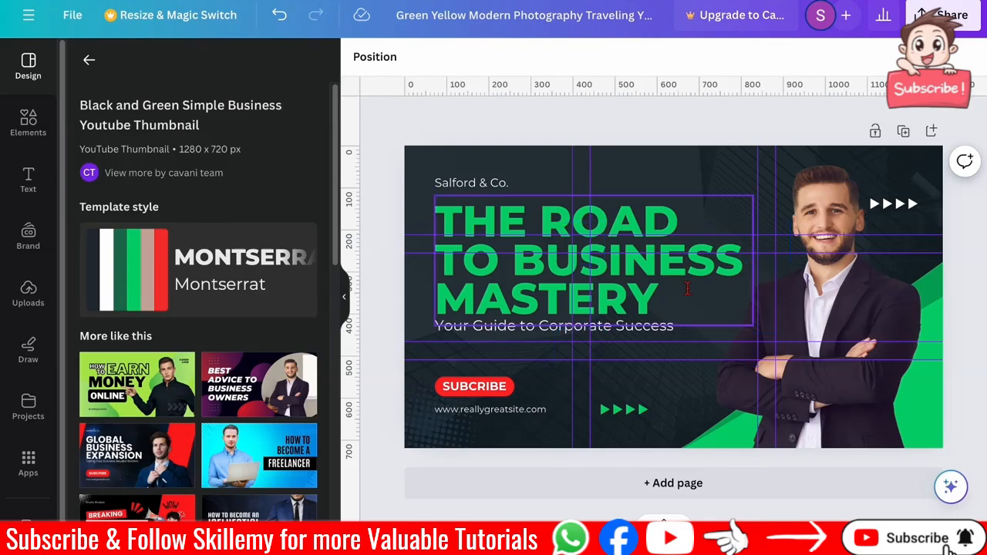
- Replace the guides with custom ones of 3 columns and 3 rows with a 0 px column gap, and unlock them
{"action": "left_click", "coordinate": [73, 15]}
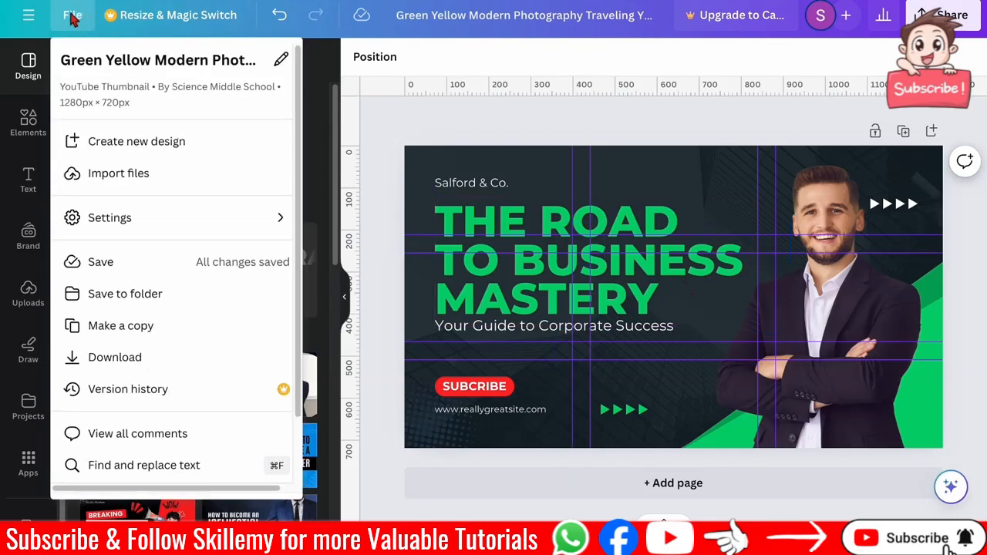
{"action": "left_click", "coordinate": [154, 217]}
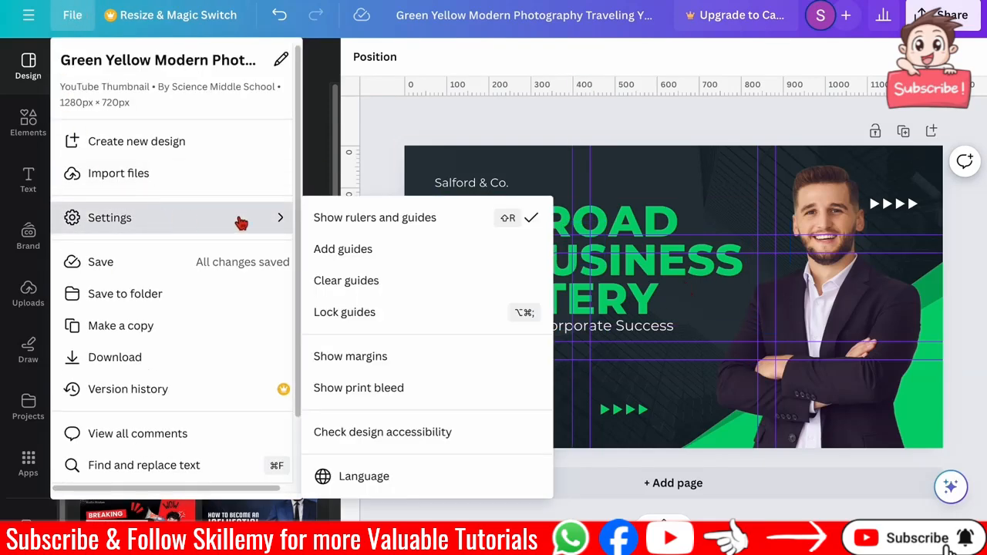
{"action": "left_click", "coordinate": [320, 251]}
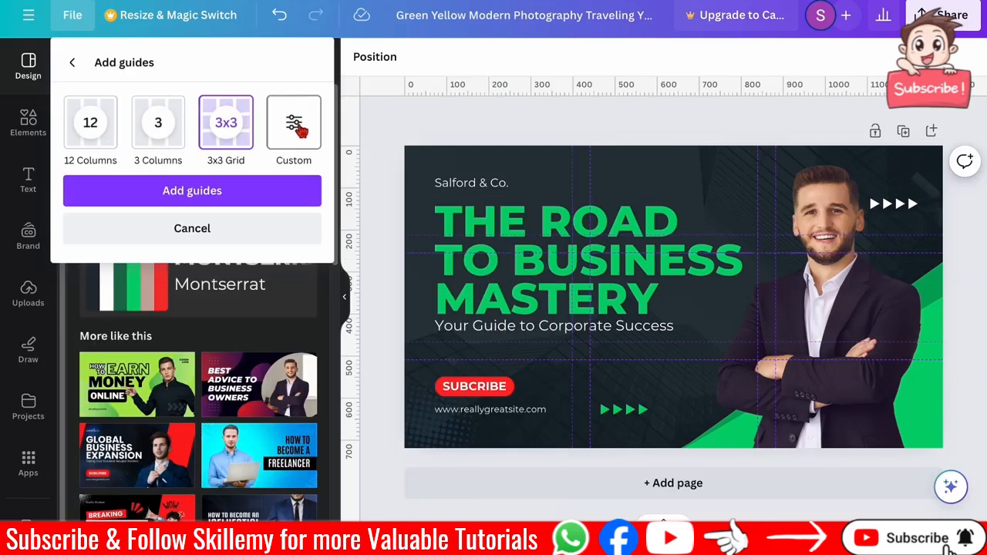
{"action": "left_click", "coordinate": [297, 126]}
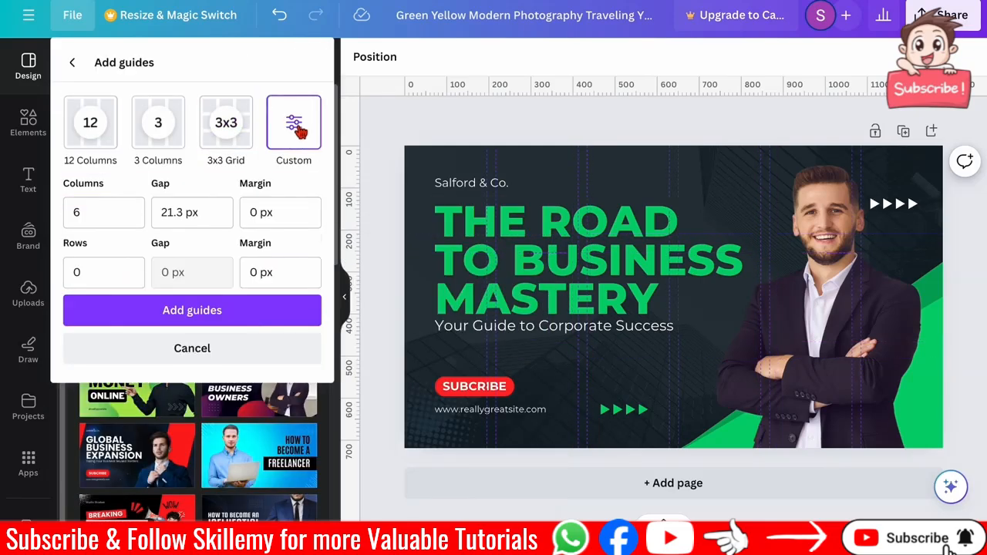
{"action": "left_click_drag", "start_coordinate": [125, 208], "coordinate": [49, 211]}
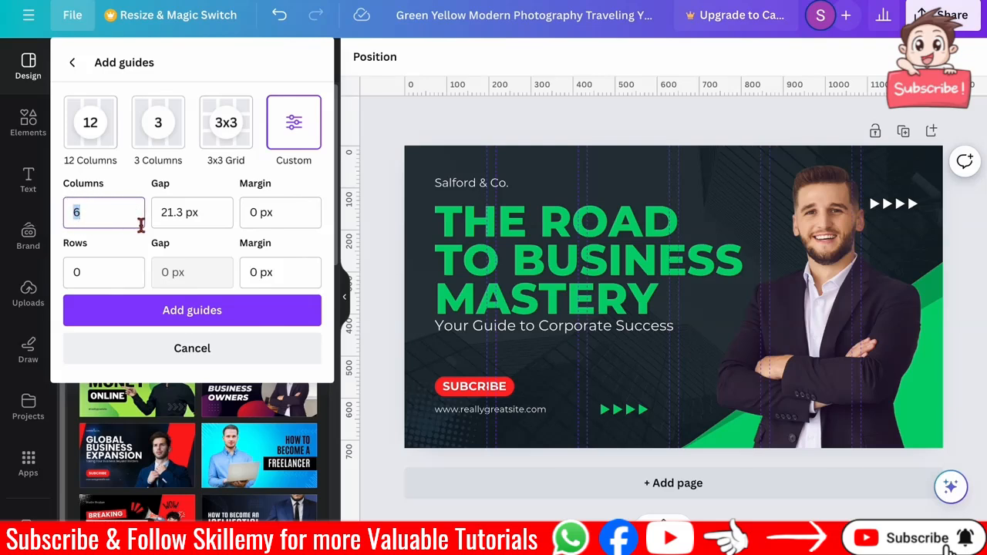
{"action": "type", "text": "3"}
{"action": "left_click", "coordinate": [80, 273]}
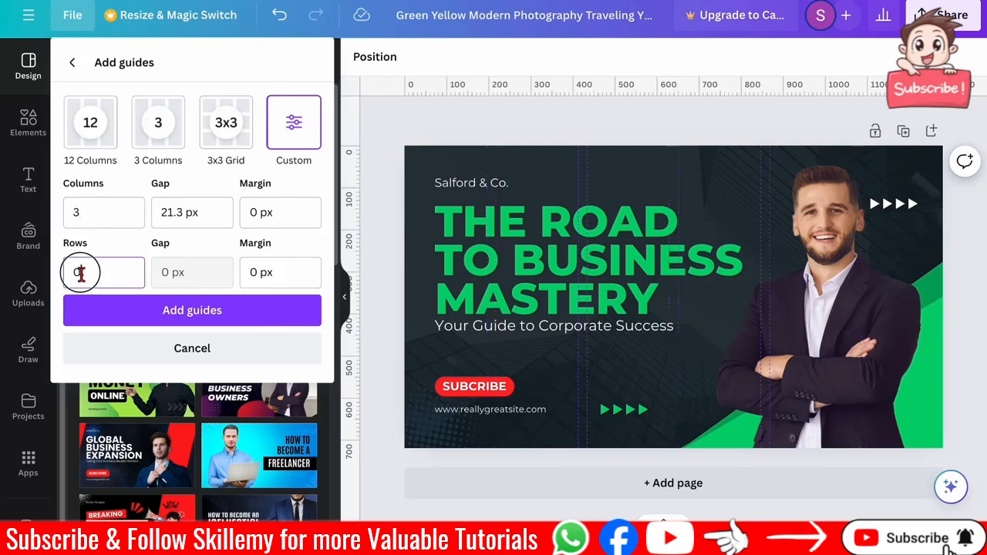
{"action": "type", "text": "3"}
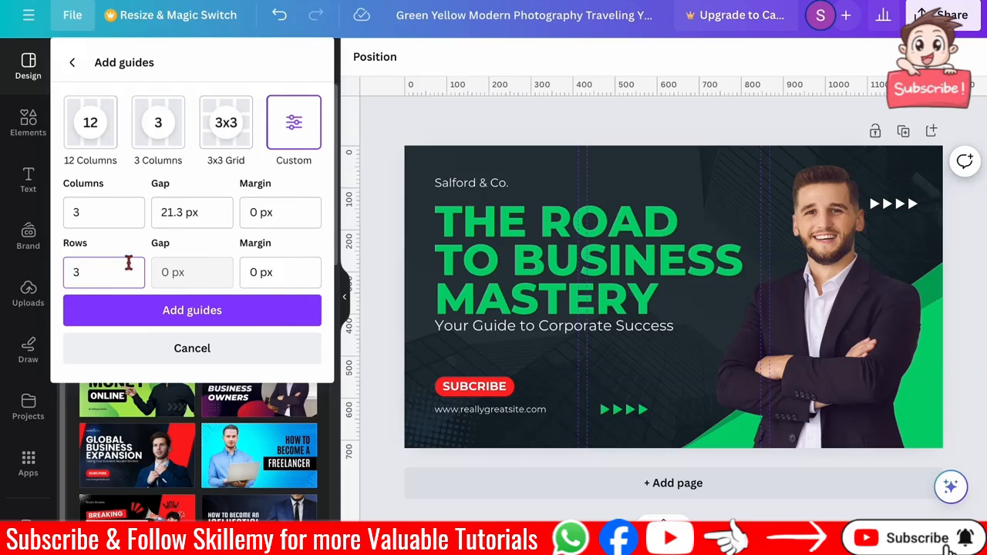
{"action": "left_click", "coordinate": [158, 213]}
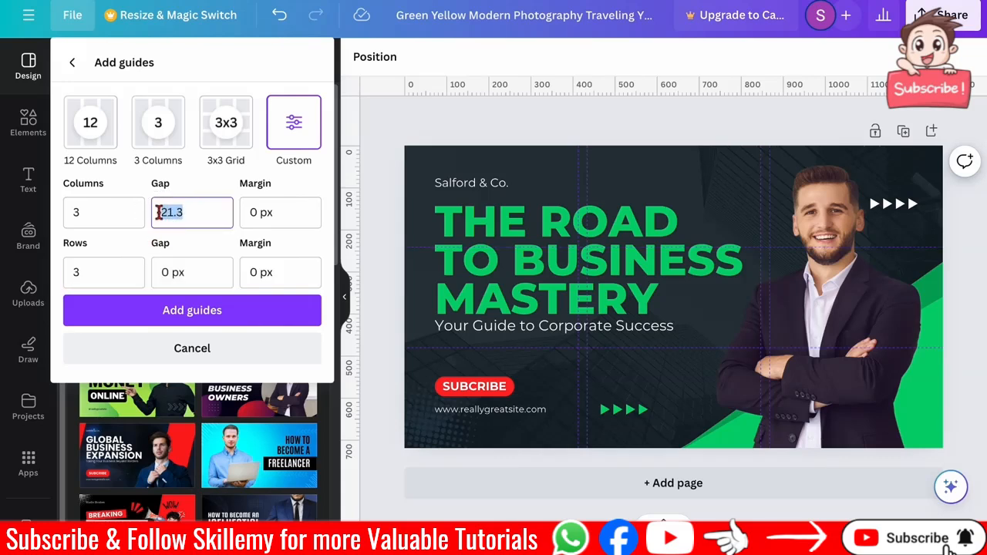
{"action": "type", "text": "0"}
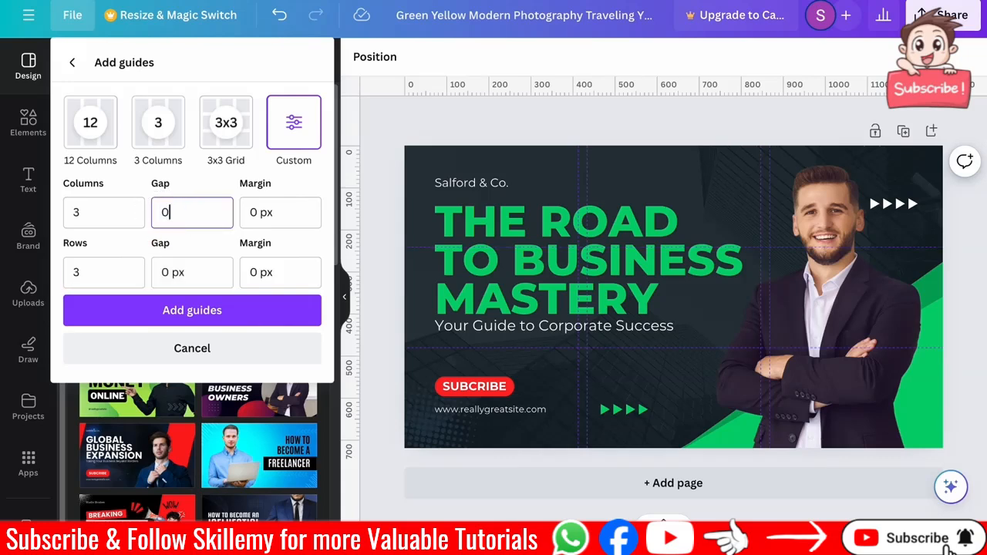
{"action": "left_click", "coordinate": [249, 316]}
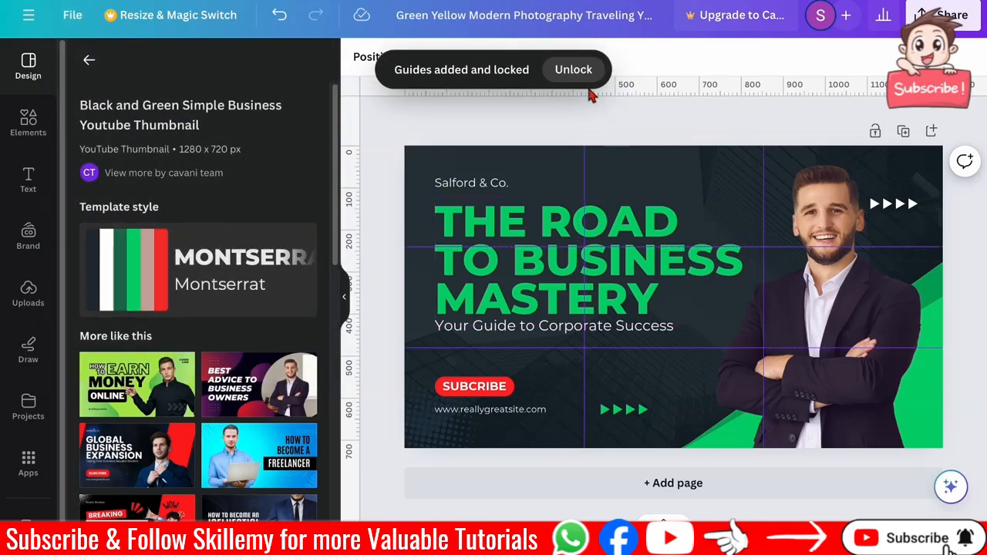
{"action": "left_click", "coordinate": [574, 70]}
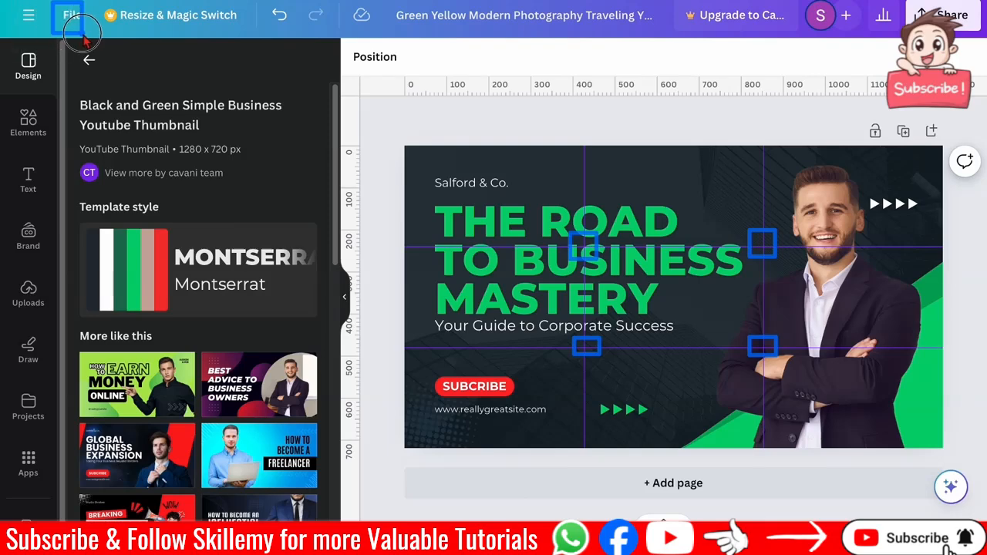
- Set the custom guides to 1 column and 1 row, apply them to the thumbnail and unlock all guides
{"action": "left_click", "coordinate": [73, 12]}
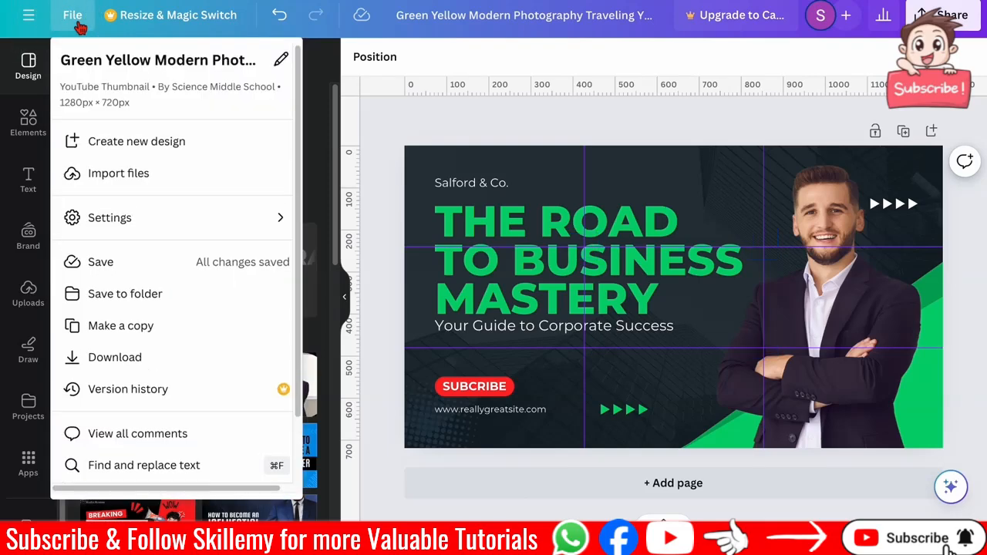
{"action": "mouse_move", "coordinate": [177, 225]}
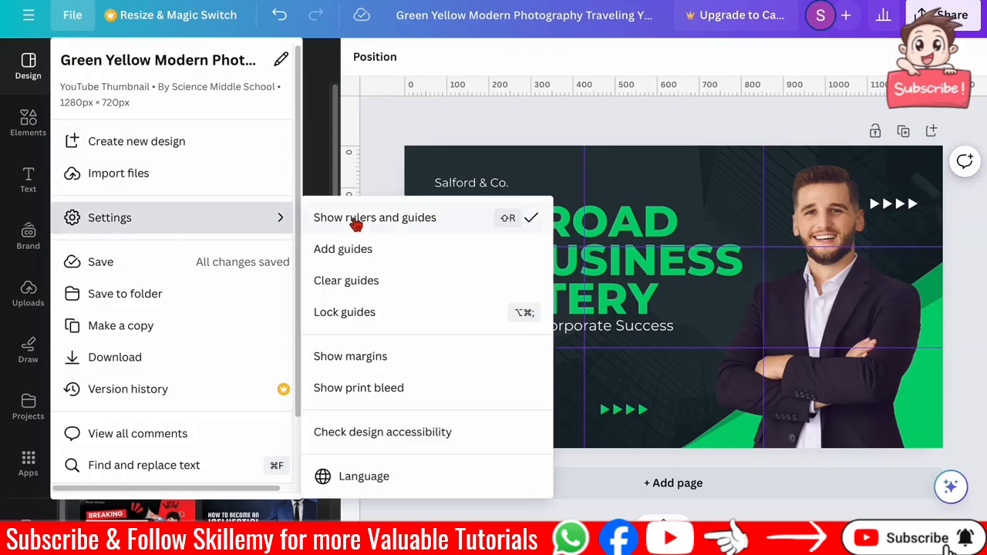
{"action": "left_click", "coordinate": [369, 253]}
{"action": "left_click", "coordinate": [369, 253]}
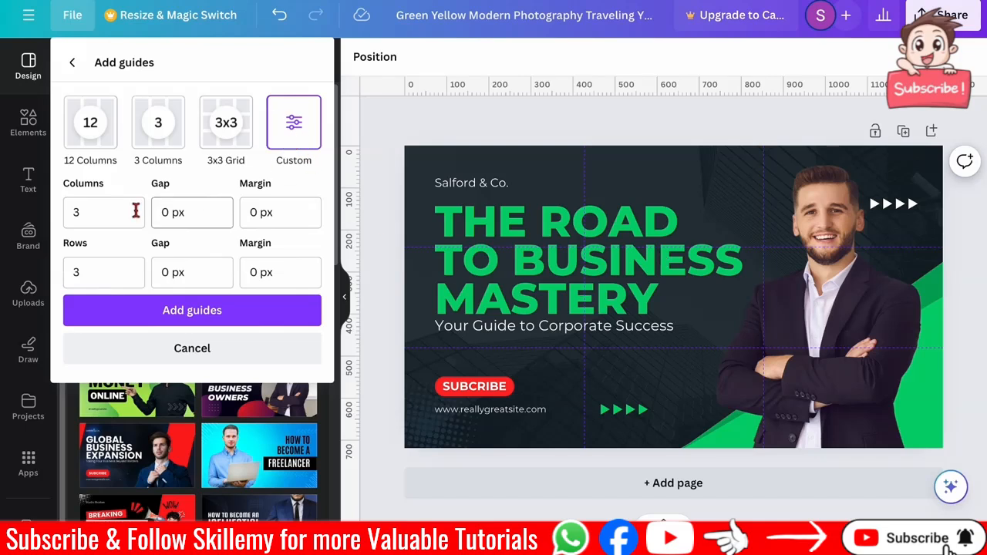
{"action": "left_click", "coordinate": [77, 212]}
{"action": "double_click", "coordinate": [74, 214]}
{"action": "type", "text": "1"}
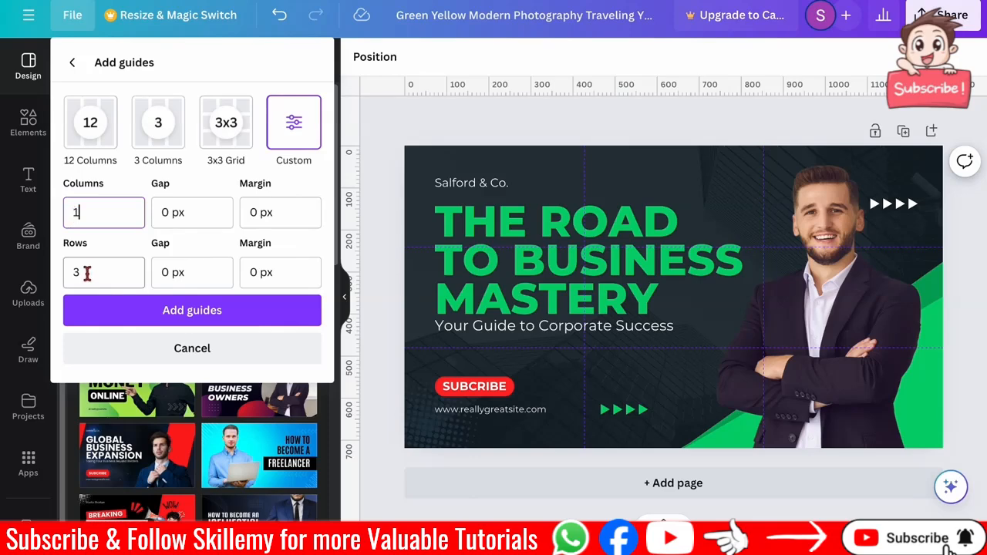
{"action": "double_click", "coordinate": [74, 273]}
{"action": "type", "text": "1"}
{"action": "left_click", "coordinate": [192, 310]}
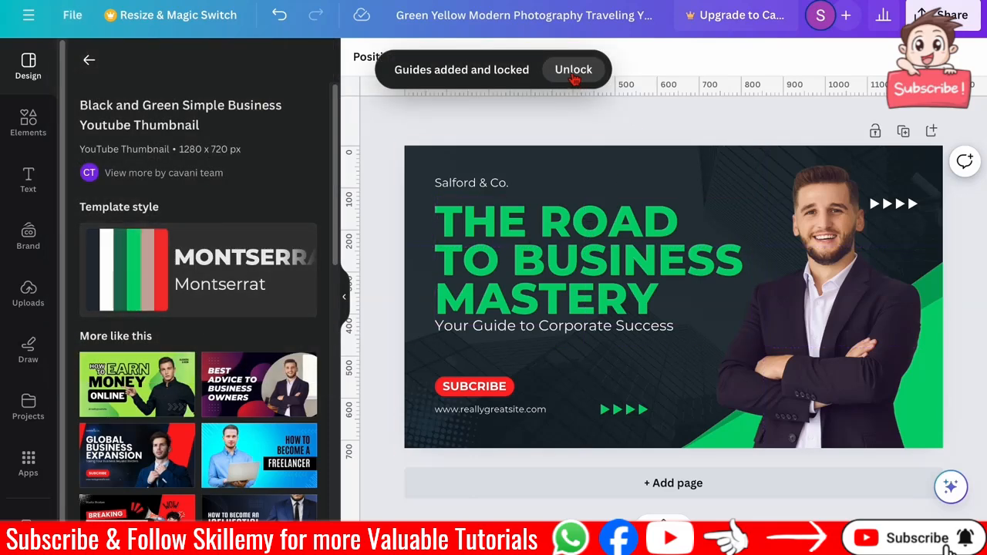
{"action": "left_click", "coordinate": [573, 72]}
- Add custom guides with 2 columns to split the thumbnail vertically down the middle
{"action": "left_click", "coordinate": [72, 14]}
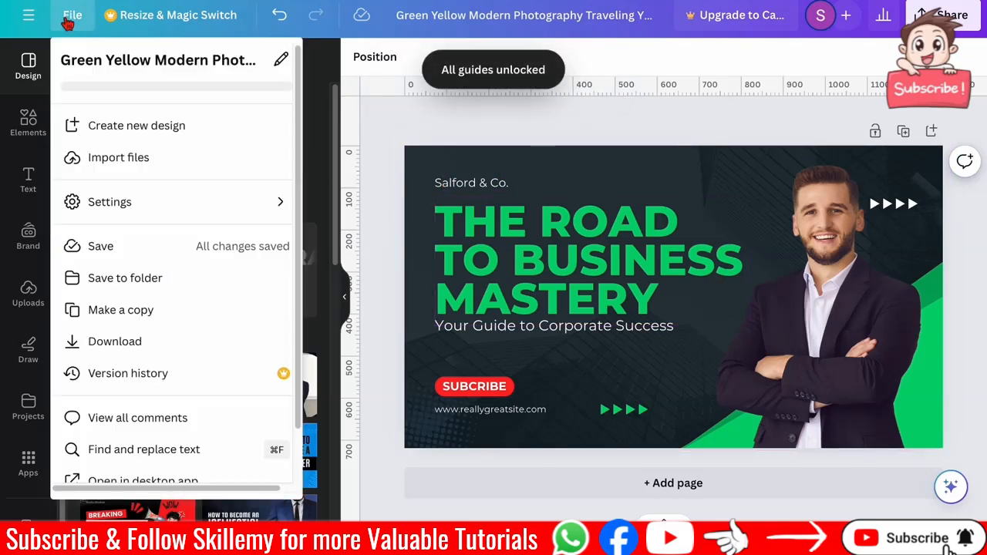
{"action": "mouse_move", "coordinate": [209, 222]}
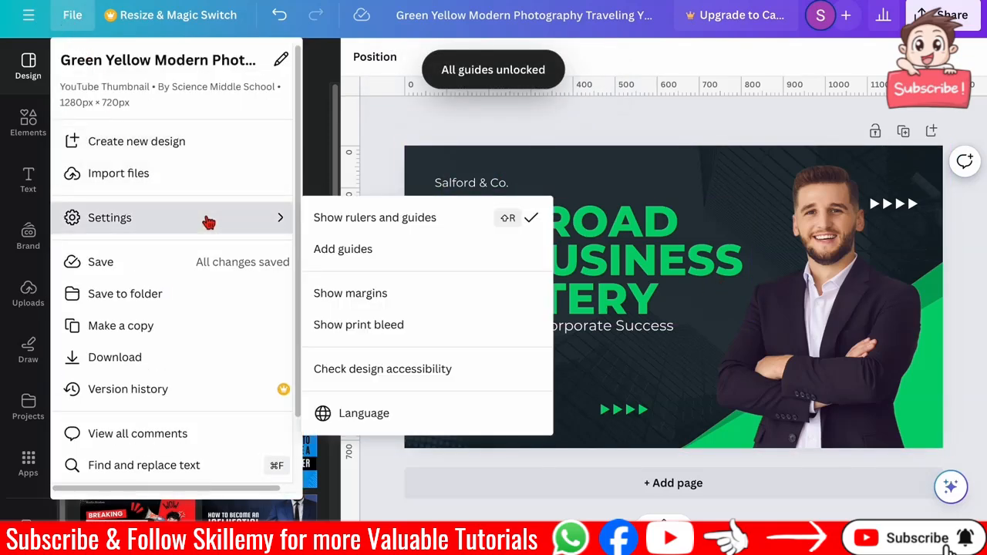
{"action": "left_click", "coordinate": [395, 251]}
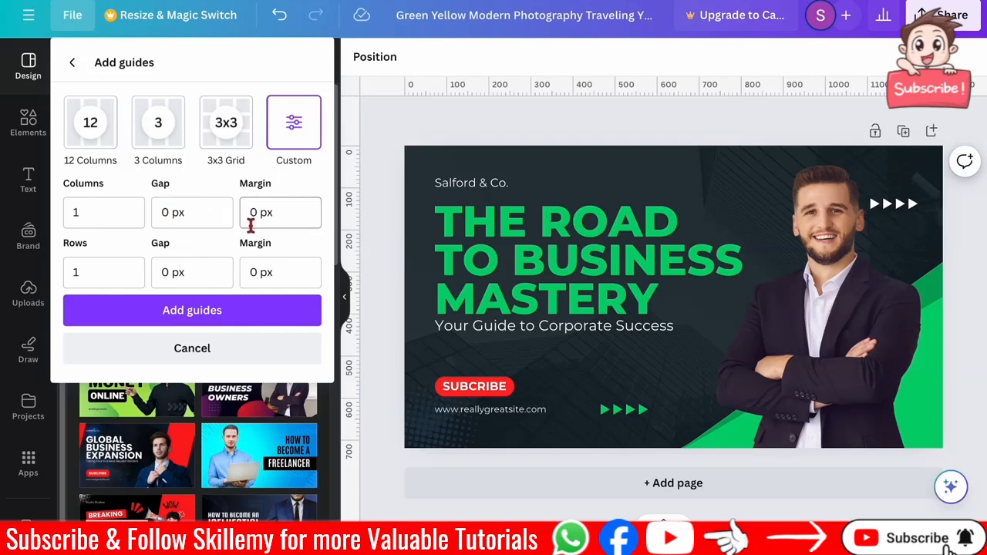
{"action": "double_click", "coordinate": [82, 213]}
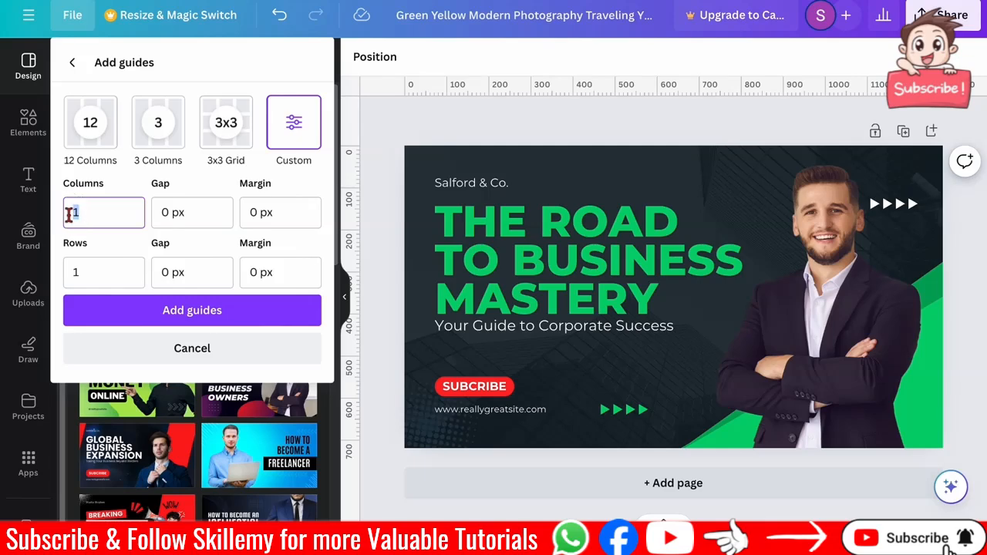
{"action": "type", "text": "2"}
{"action": "left_click", "coordinate": [179, 317]}
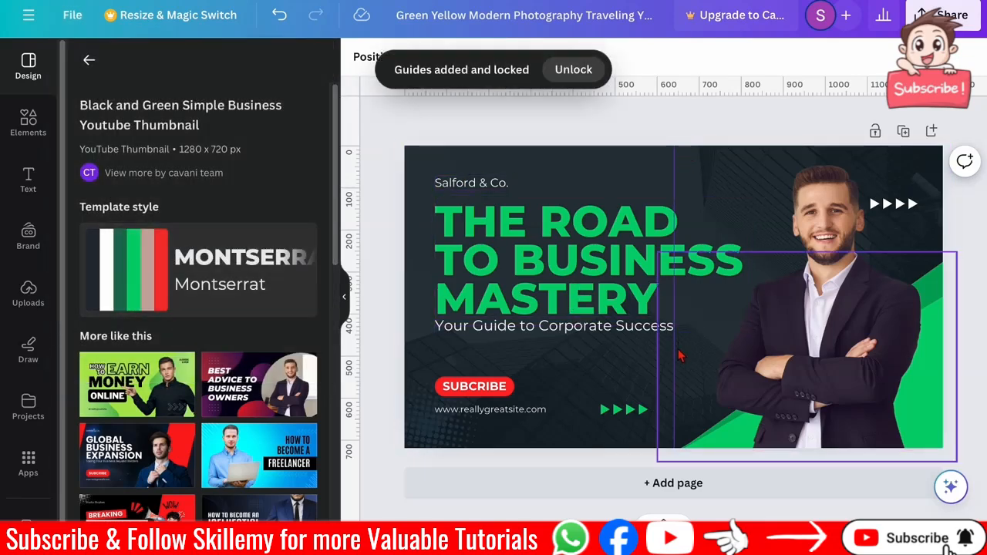
- Add custom guides with 2 columns and 2 rows to divide the thumbnail into four equal parts
{"action": "left_click", "coordinate": [71, 14]}
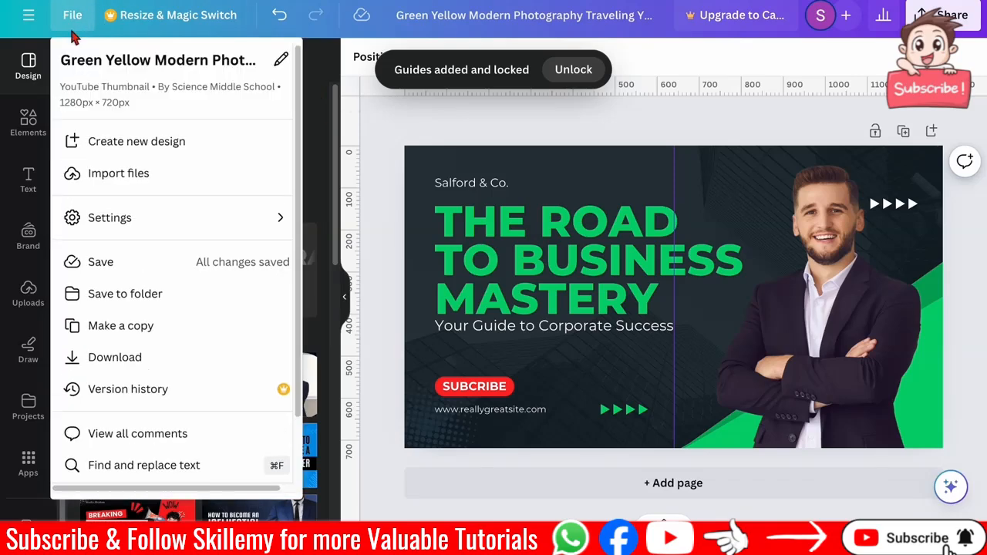
{"action": "mouse_move", "coordinate": [181, 223]}
{"action": "left_click", "coordinate": [364, 256]}
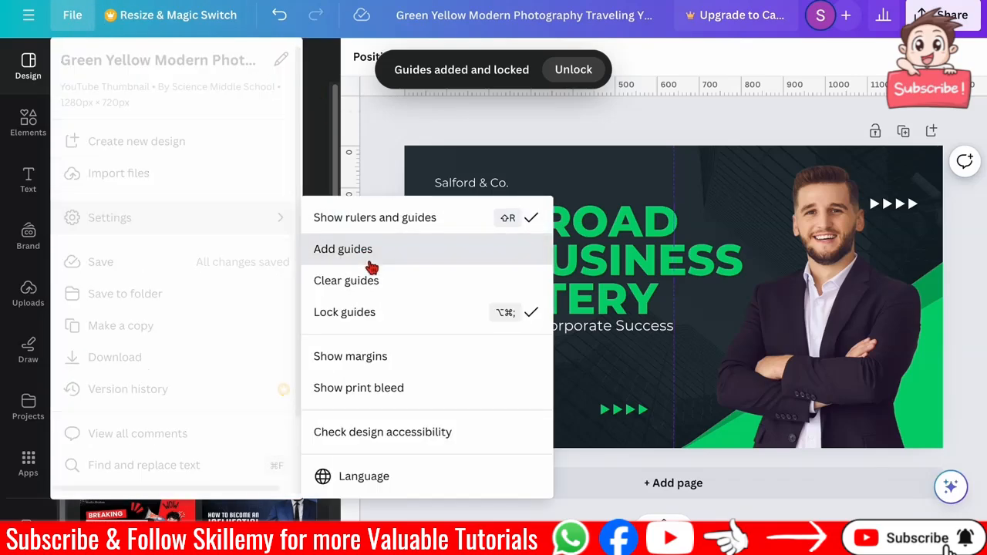
{"action": "double_click", "coordinate": [76, 271]}
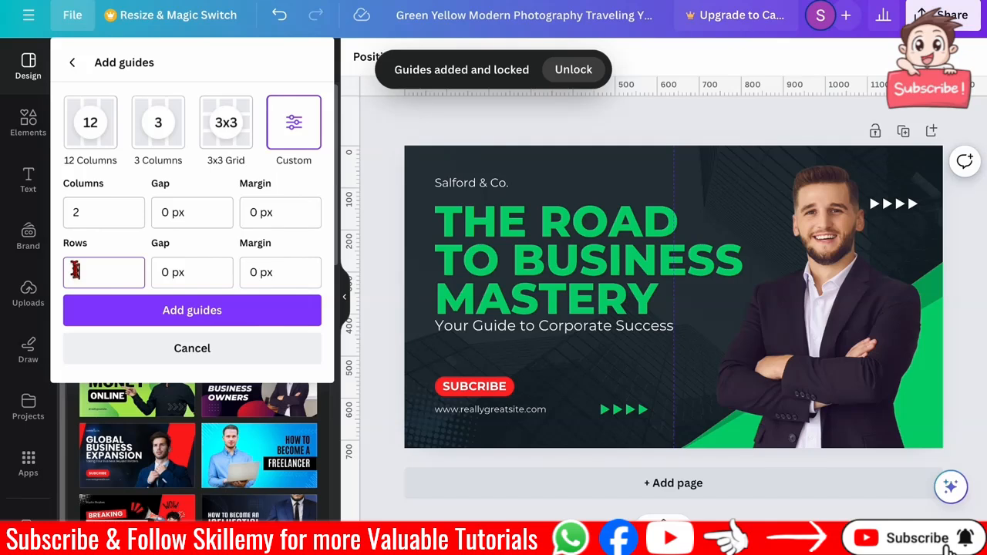
{"action": "type", "text": "2"}
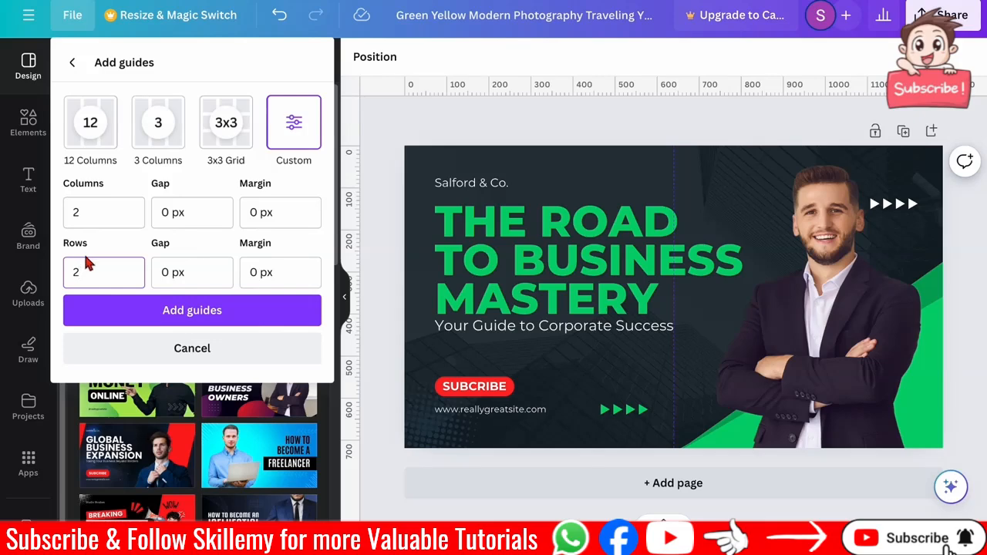
{"action": "left_click", "coordinate": [150, 312]}
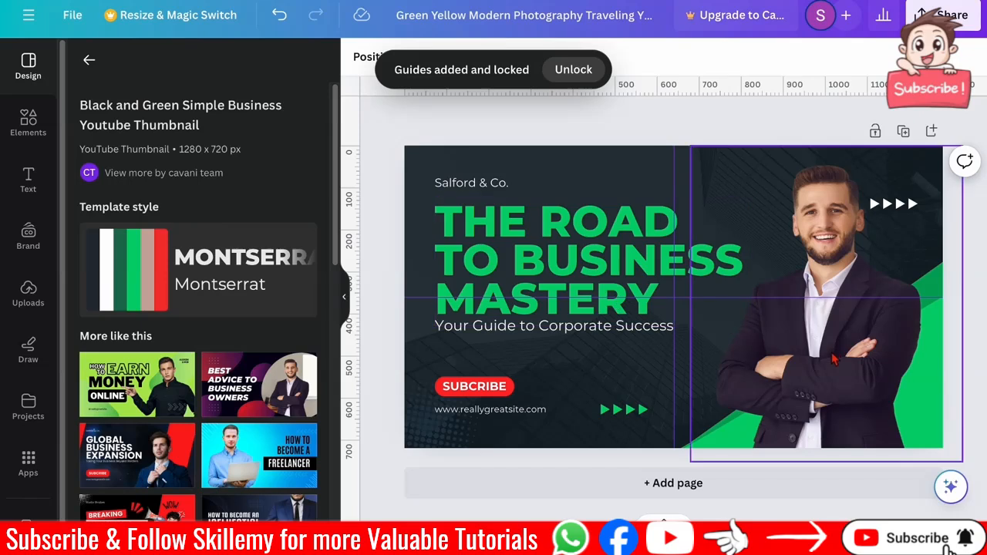
- Move the "THE ROAD TO BUSINESS MASTERY" title slightly up and to the left on the thumbnail, and deselect it
{"action": "left_click", "coordinate": [658, 405]}
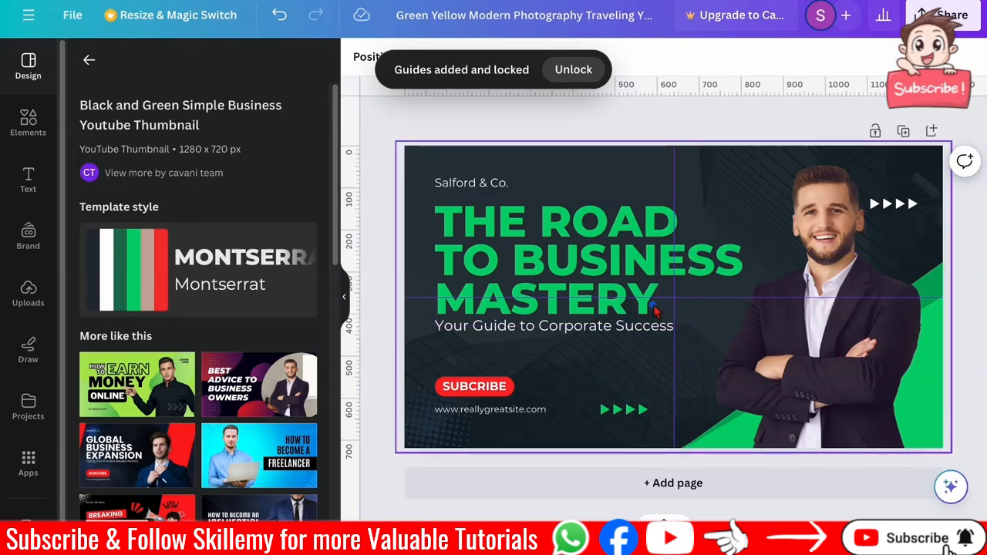
{"action": "left_click_drag", "start_coordinate": [650, 286], "coordinate": [695, 313]}
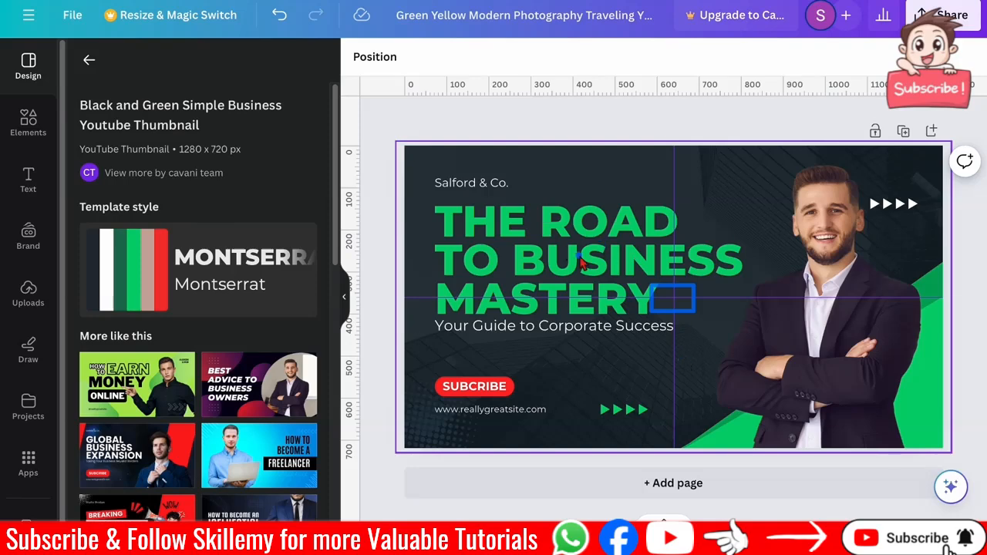
{"action": "left_click_drag", "start_coordinate": [609, 251], "coordinate": [577, 245]}
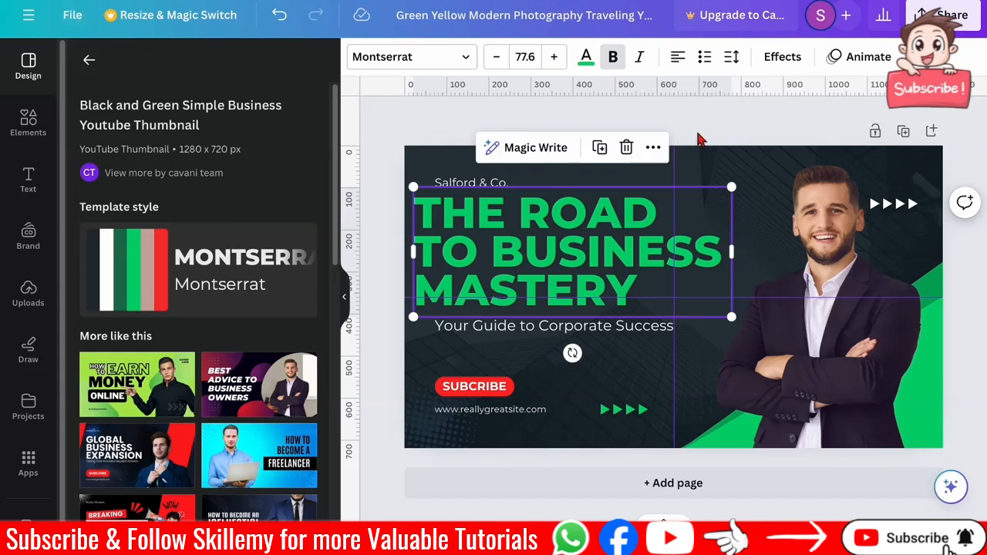
{"action": "left_click", "coordinate": [742, 143]}
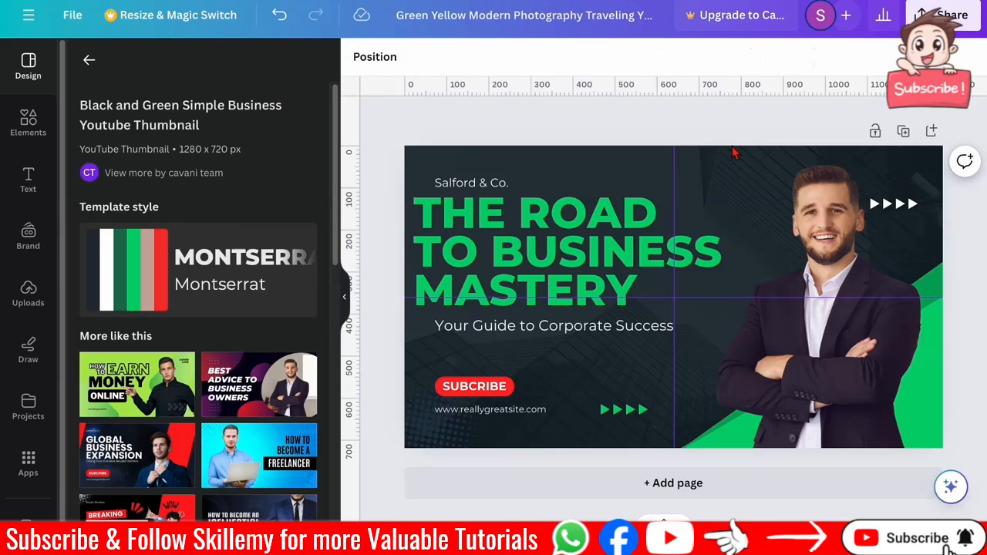
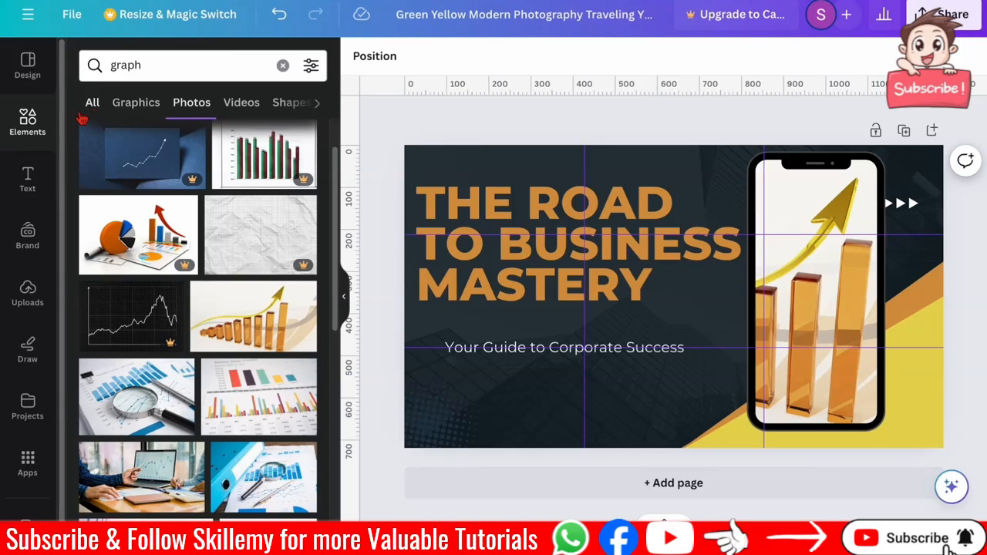
- Search the elements library for "frames", browse the available frame shapes, and show the matching photos
{"action": "left_click", "coordinate": [45, 130]}
{"action": "left_click", "coordinate": [200, 77]}
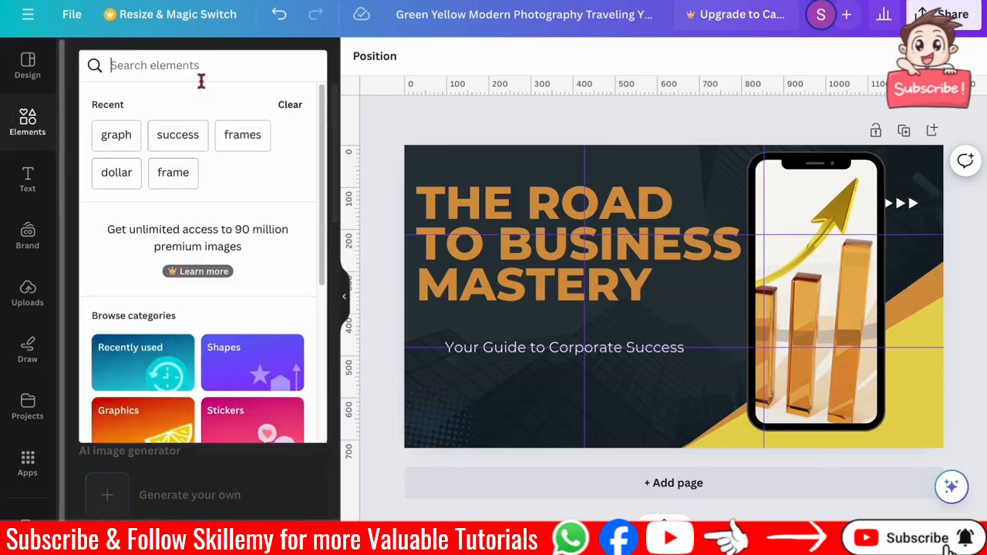
{"action": "type", "text": "frames"}
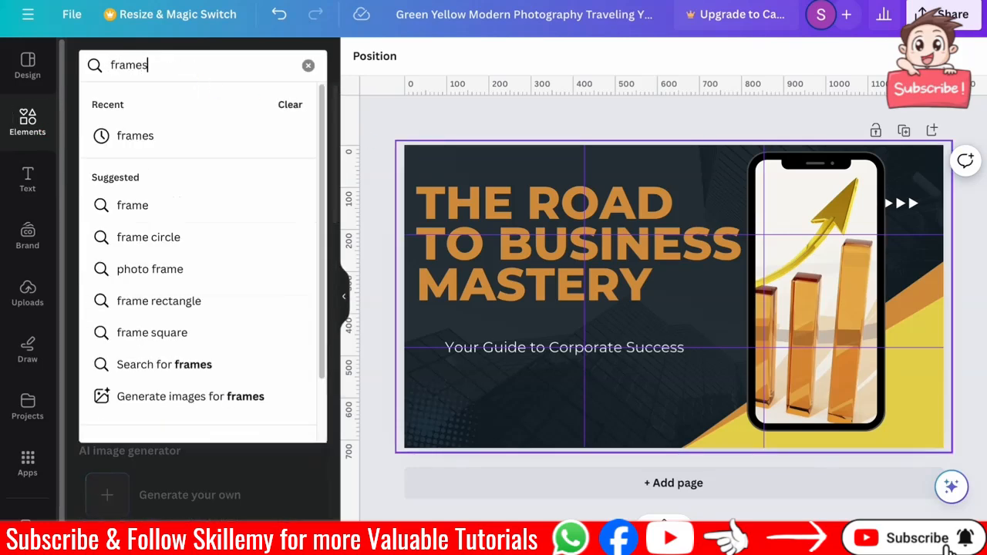
{"action": "key", "text": "Return"}
{"action": "left_click", "coordinate": [311, 191]}
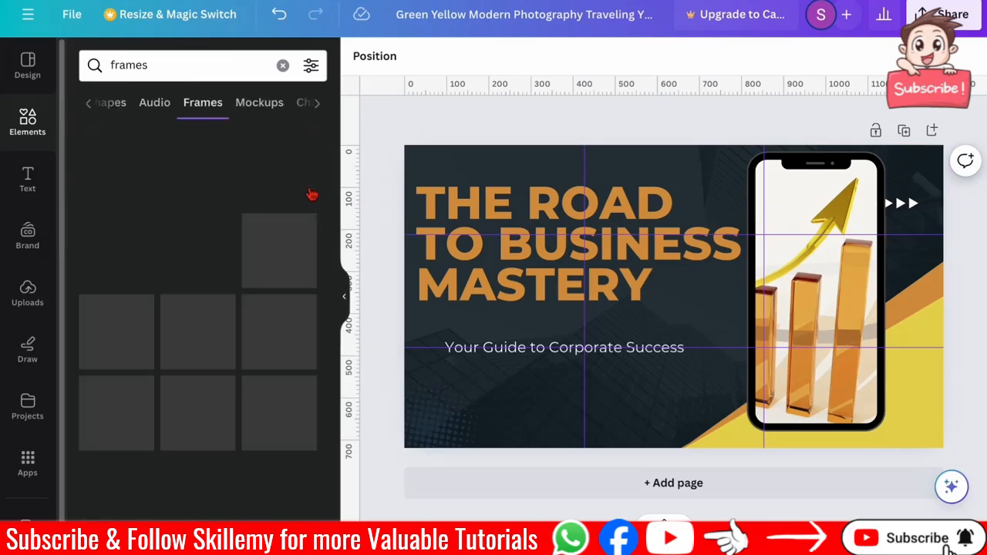
{"action": "scroll", "coordinate": [236, 320], "scroll_direction": "down", "scroll_amount": 5}
{"action": "scroll", "coordinate": [236, 320], "scroll_direction": "down", "scroll_amount": 5}
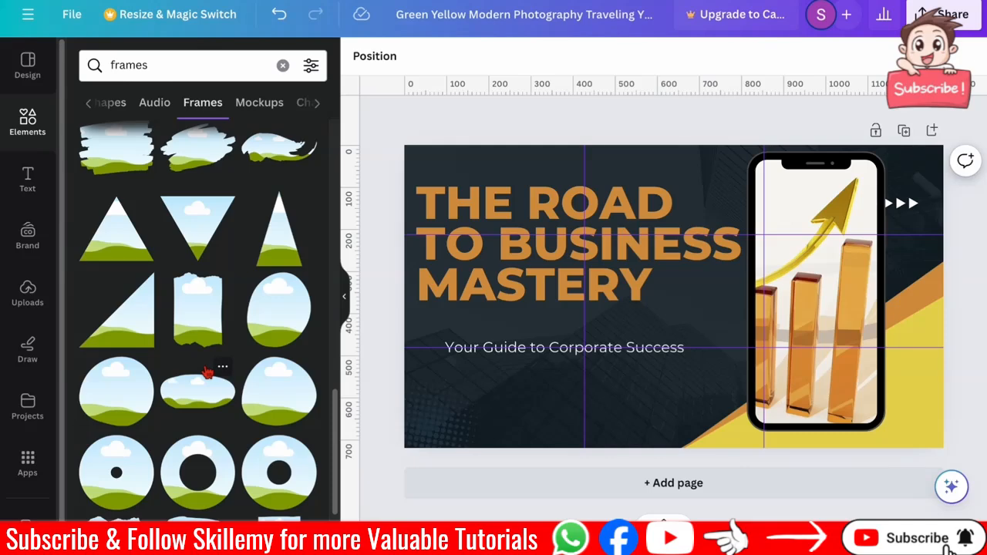
{"action": "scroll", "coordinate": [206, 348], "scroll_direction": "down", "scroll_amount": 3}
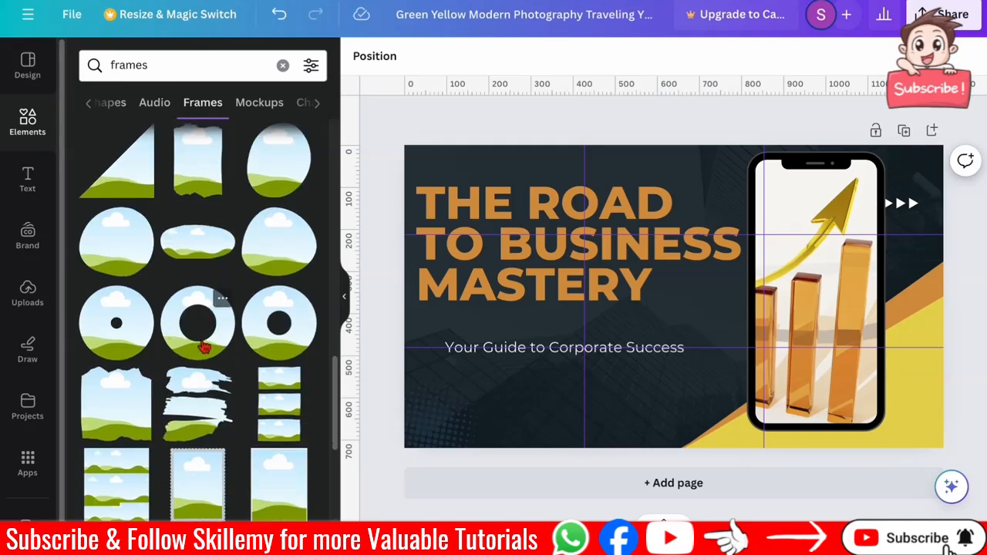
{"action": "scroll", "coordinate": [128, 185], "scroll_direction": "up", "scroll_amount": 10}
{"action": "scroll", "coordinate": [143, 108], "scroll_direction": "left", "scroll_amount": 3}
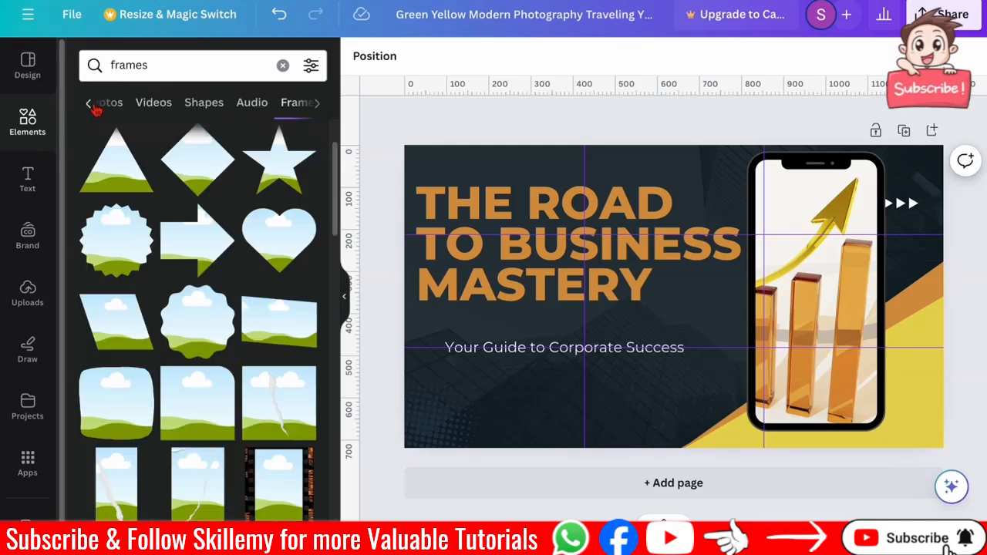
{"action": "left_click", "coordinate": [192, 102]}
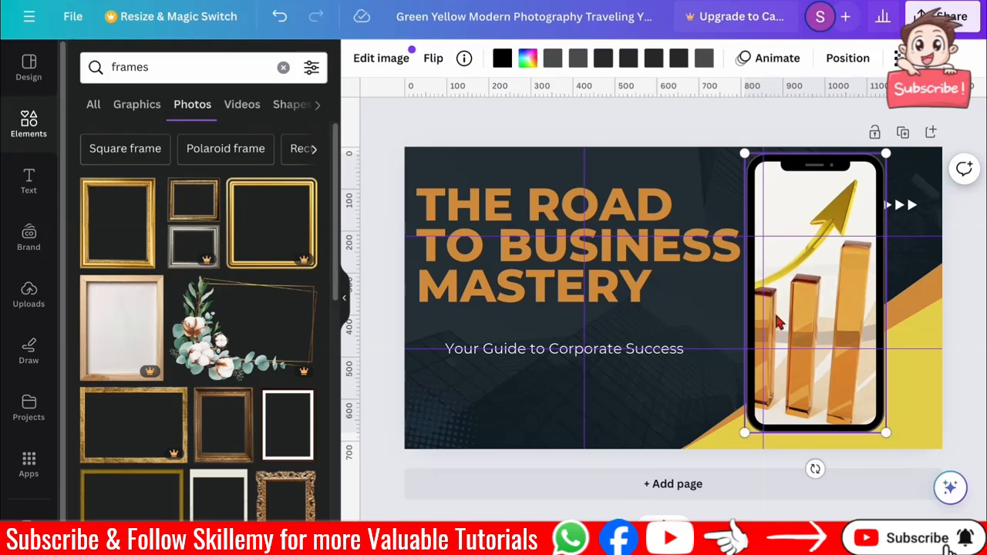
- Undo the thumbnail edits back to the green template layout with the businessman photo, original title and subscribe badge
{"action": "left_click", "coordinate": [445, 340]}
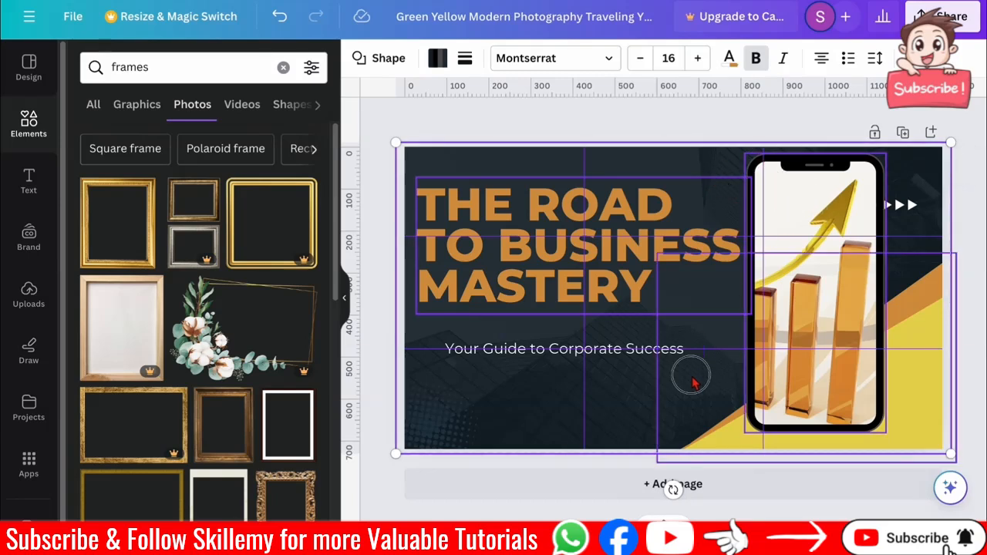
{"action": "left_click", "coordinate": [713, 168]}
{"action": "key", "text": "ctrl+z"}
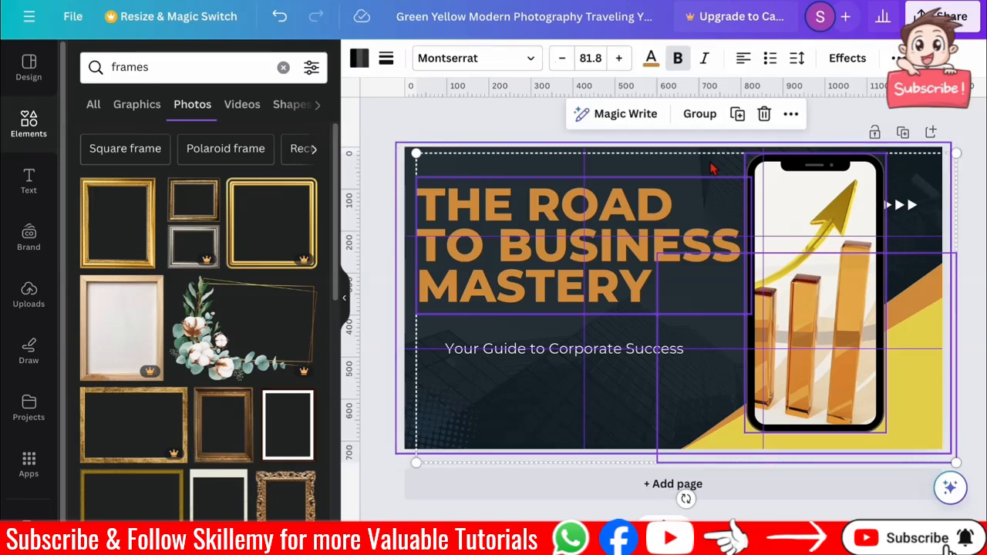
{"action": "key", "text": "ctrl+z"}
{"action": "key", "text": "ctrl+z"}
{"action": "key", "text": "ctrl+z"}
{"action": "key", "text": "ctrl+z"}
{"action": "key", "text": "ctrl+z"}
{"action": "key", "text": "ctrl+z"}
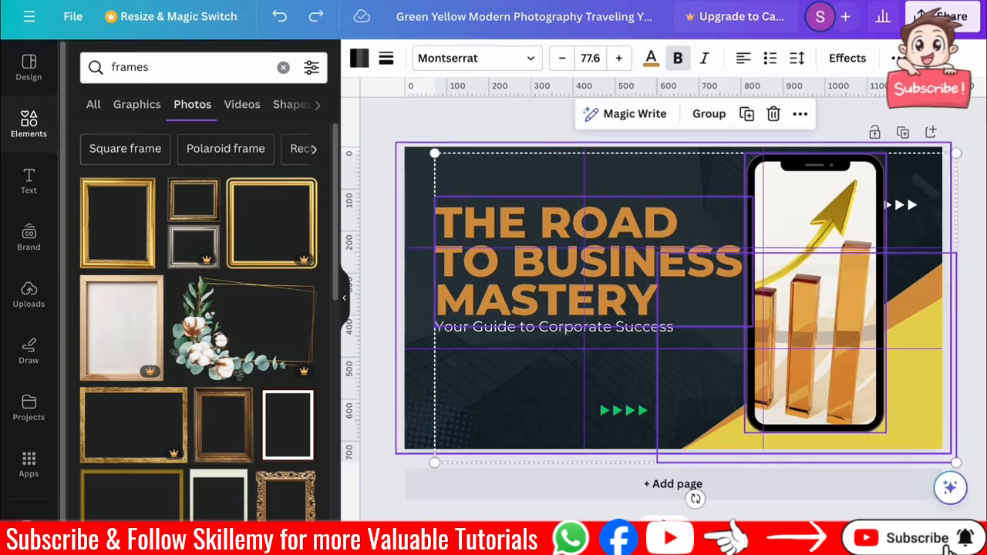
{"action": "key", "text": "ctrl+z"}
{"action": "key", "text": "ctrl+z"}
{"action": "key", "text": "ctrl+z"}
{"action": "key", "text": "ctrl+z"}
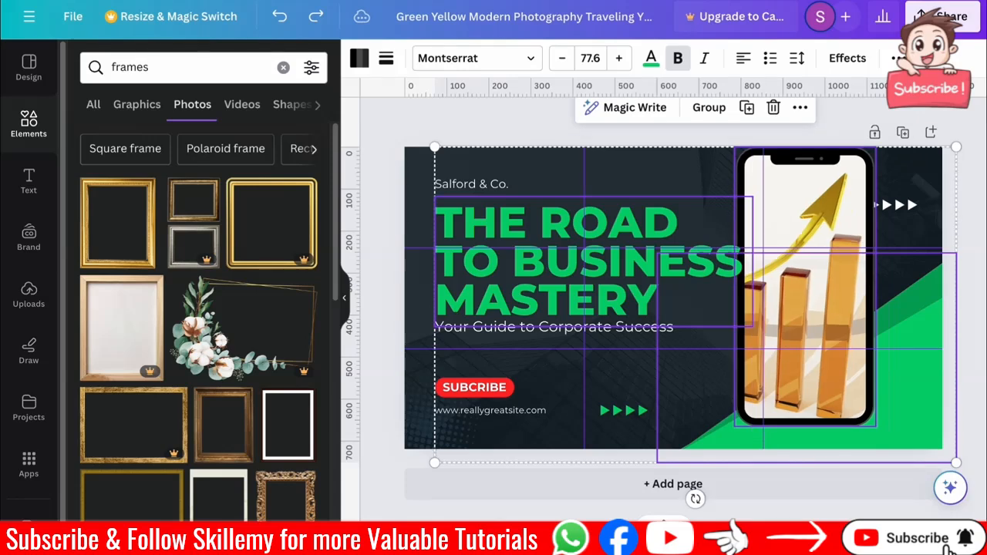
{"action": "key", "text": "ctrl+z"}
{"action": "key", "text": "ctrl+z"}
{"action": "key", "text": "ctrl+z"}
{"action": "key", "text": "ctrl+z"}
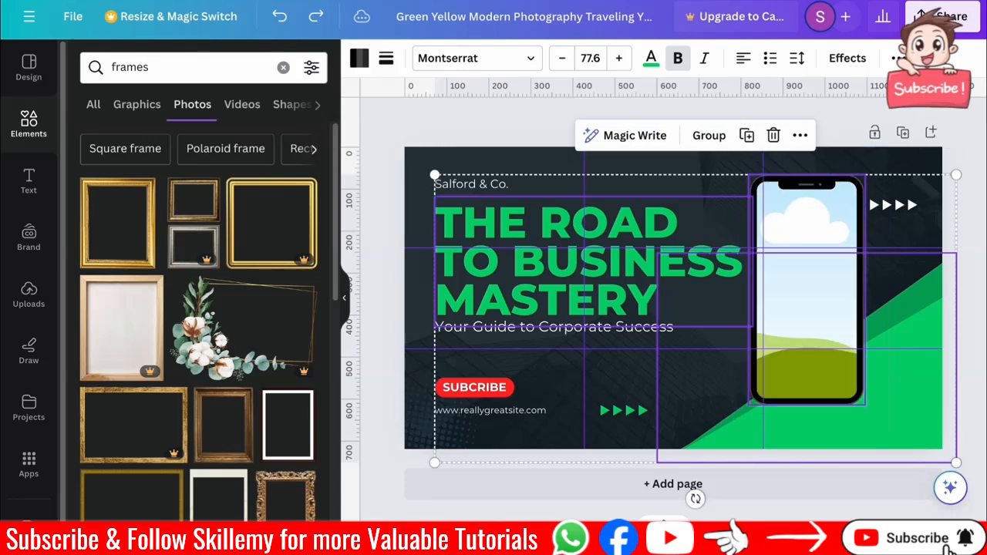
{"action": "key", "text": "ctrl+z"}
{"action": "key", "text": "ctrl+z"}
{"action": "key", "text": "ctrl+z"}
{"action": "key", "text": "ctrl+z"}
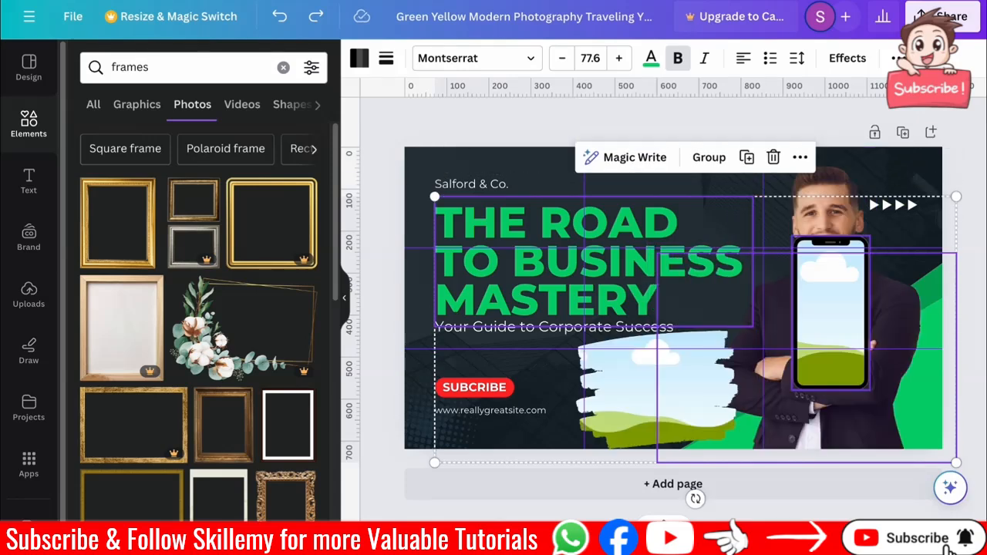
{"action": "key", "text": "ctrl+z"}
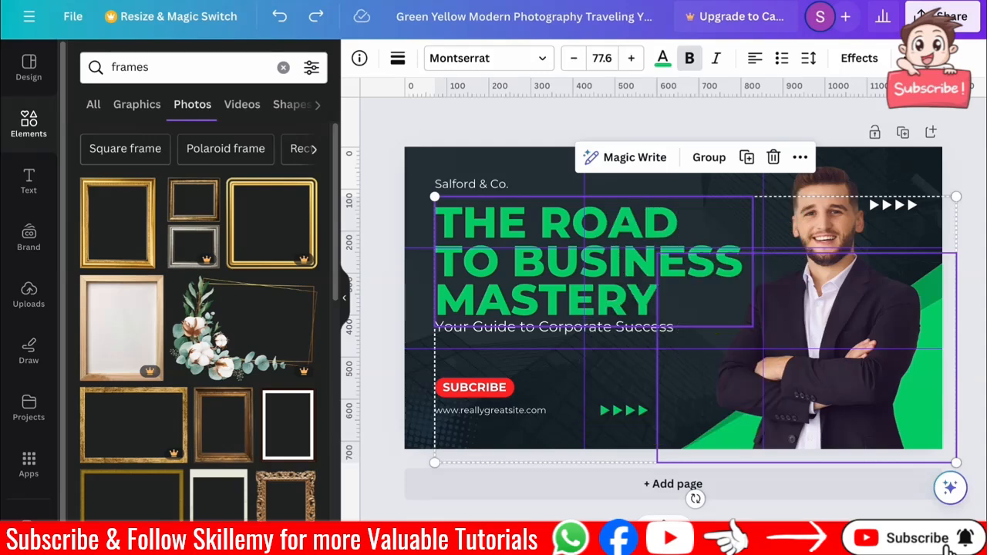
{"action": "key", "text": "ctrl+z"}
{"action": "key", "text": "ctrl+z"}
{"action": "key", "text": "ctrl+z"}
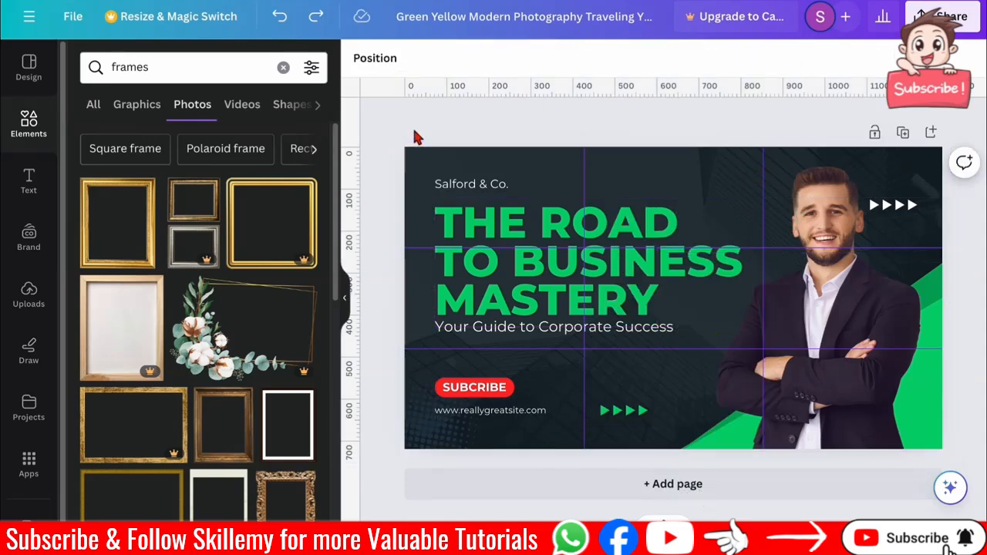
- Scale down the businessman photo and reposition it beside the title, over the green corner shape
{"action": "left_click", "coordinate": [822, 229]}
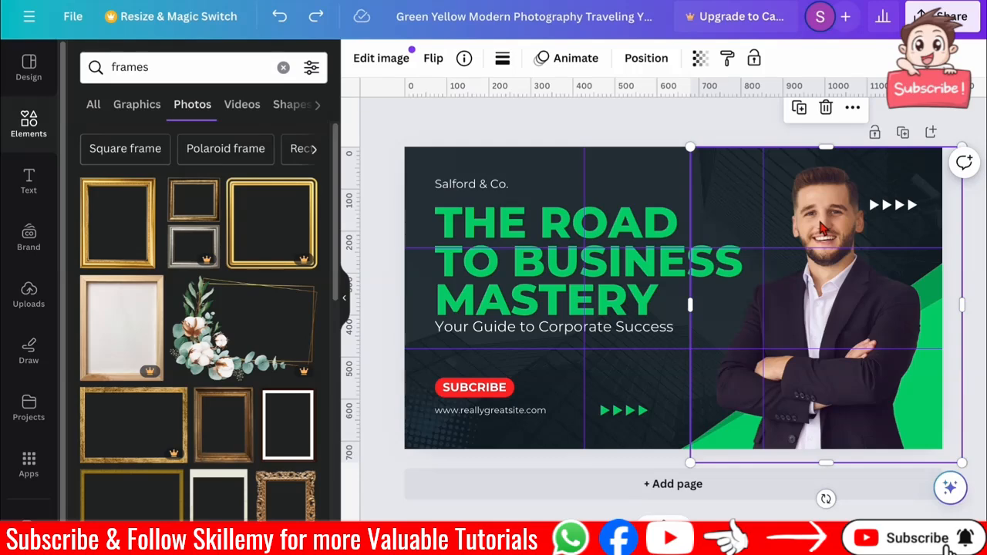
{"action": "left_click_drag", "start_coordinate": [822, 229], "coordinate": [783, 216]}
{"action": "left_click_drag", "start_coordinate": [915, 136], "coordinate": [851, 209]}
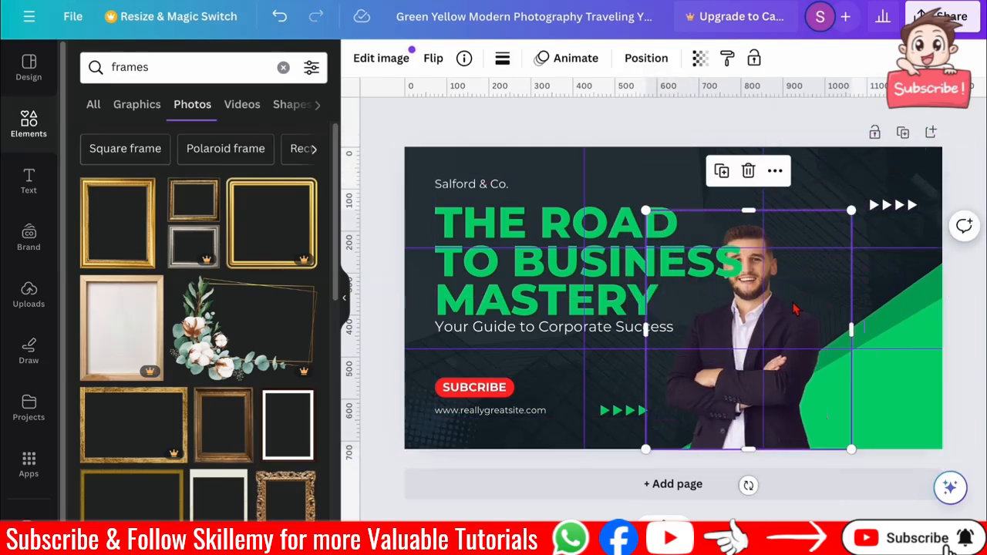
{"action": "left_click_drag", "start_coordinate": [794, 309], "coordinate": [868, 297]}
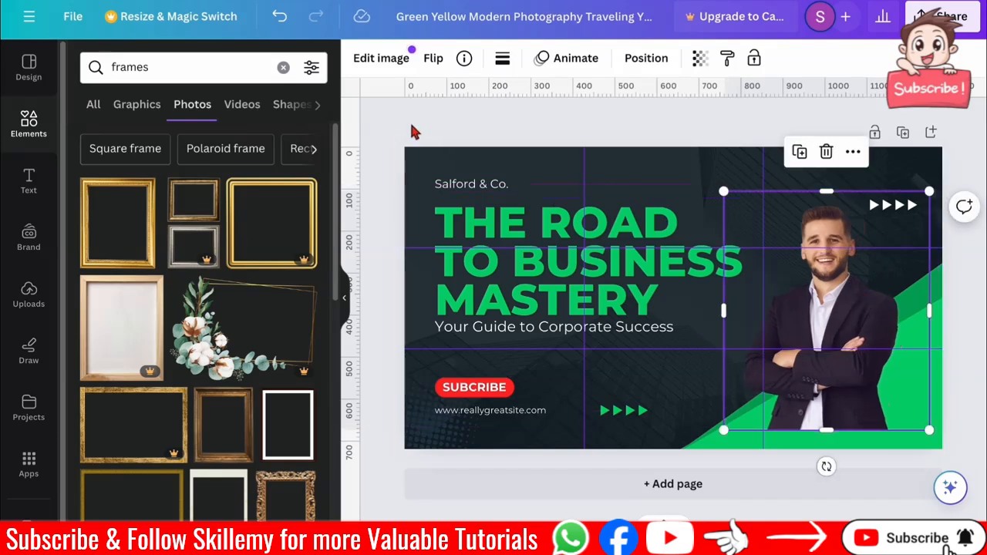
- Open image editing for the businessman photo and examine the Magic Studio tools, filters, effects and apps
{"action": "left_click", "coordinate": [381, 65]}
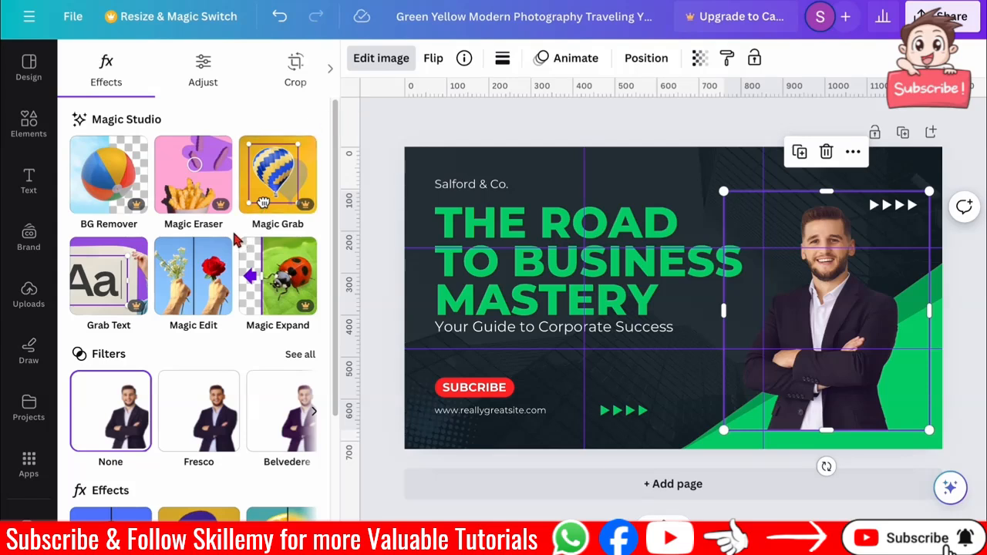
{"action": "scroll", "coordinate": [185, 193], "scroll_direction": "down", "scroll_amount": 1}
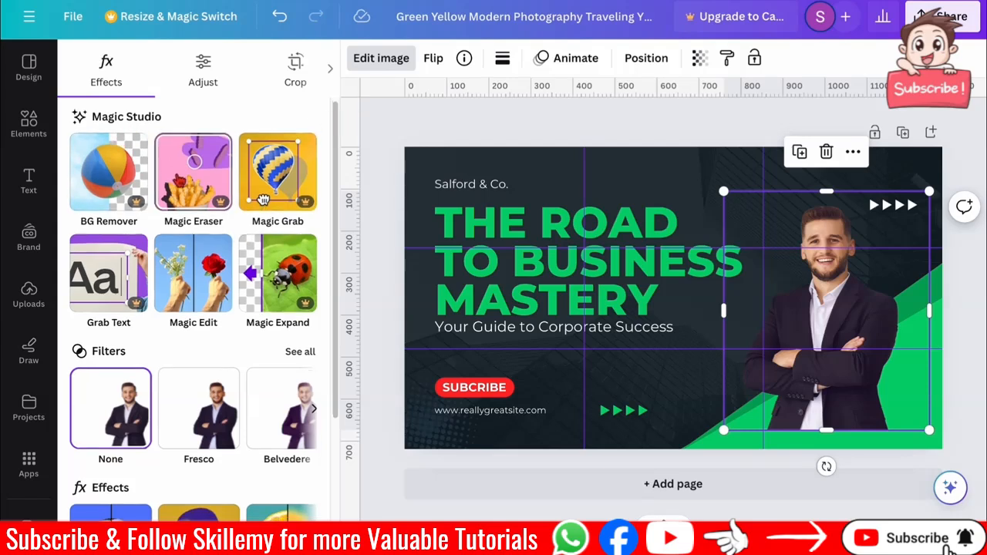
{"action": "scroll", "coordinate": [185, 254], "scroll_direction": "down", "scroll_amount": 4}
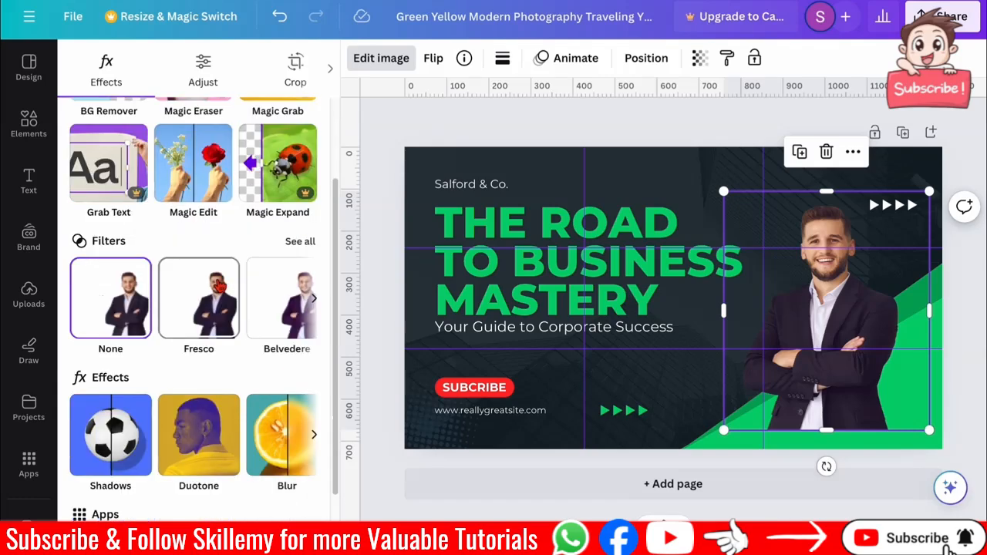
{"action": "scroll", "coordinate": [181, 280], "scroll_direction": "up", "scroll_amount": 4}
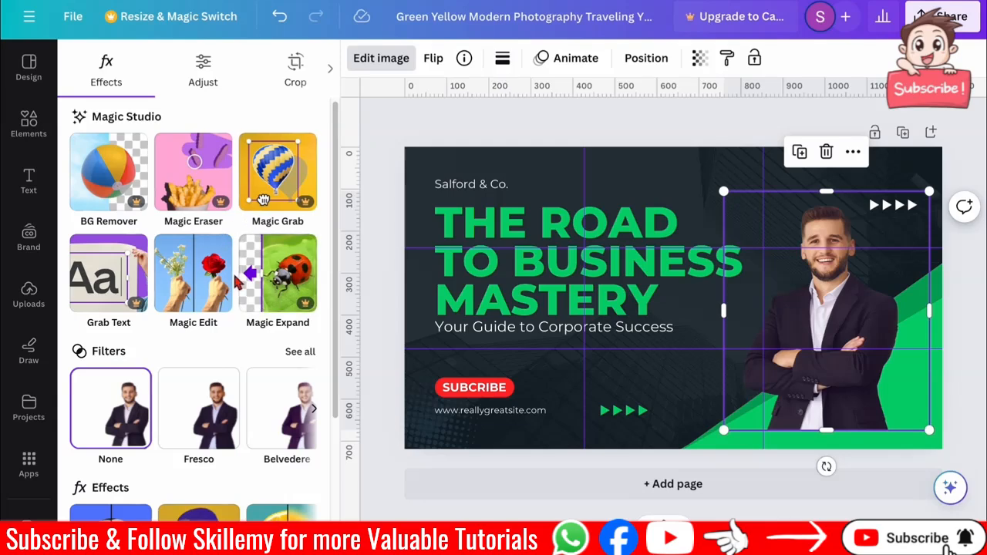
{"action": "scroll", "coordinate": [263, 202], "scroll_direction": "down", "scroll_amount": 1}
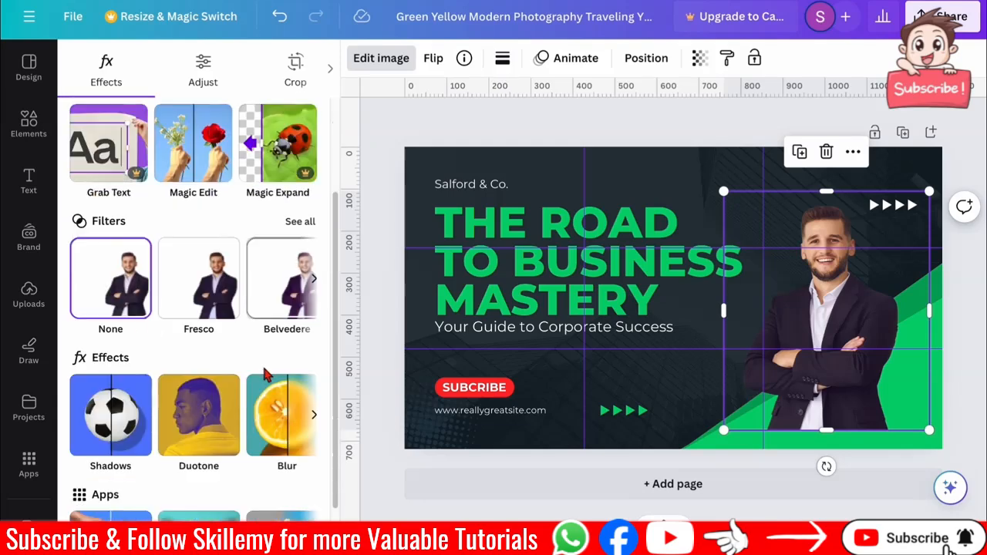
{"action": "scroll", "coordinate": [177, 362], "scroll_direction": "down", "scroll_amount": 3}
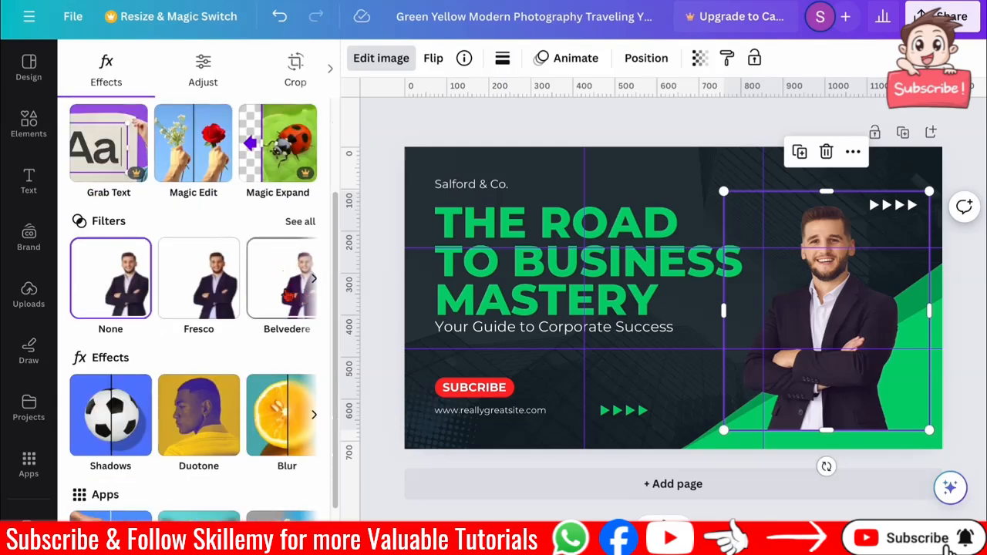
{"action": "scroll", "coordinate": [267, 279], "scroll_direction": "down", "scroll_amount": 2}
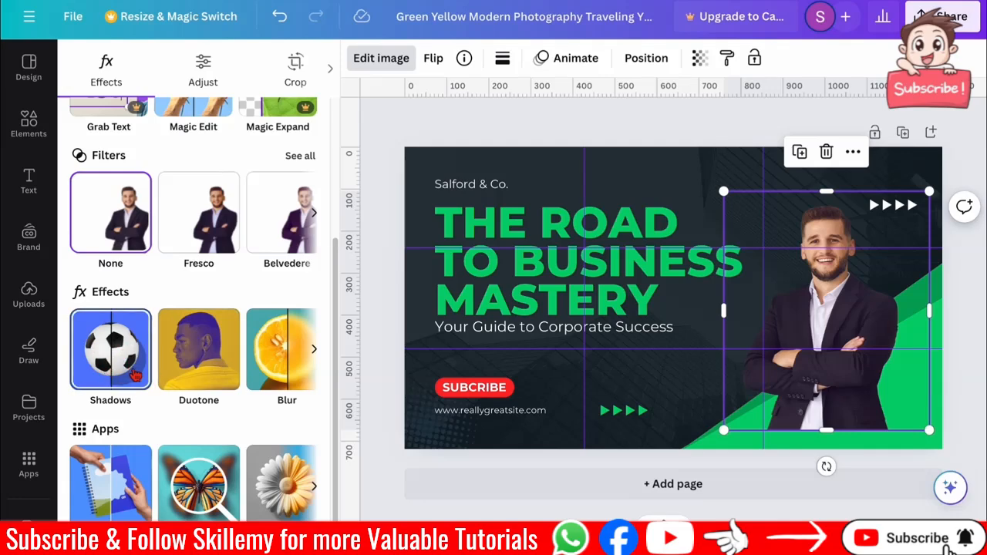
- Apply the Drop shadow effect to the businessman photo, undoing the first trial and its slight enlargement before reapplying it
{"action": "left_click", "coordinate": [114, 356]}
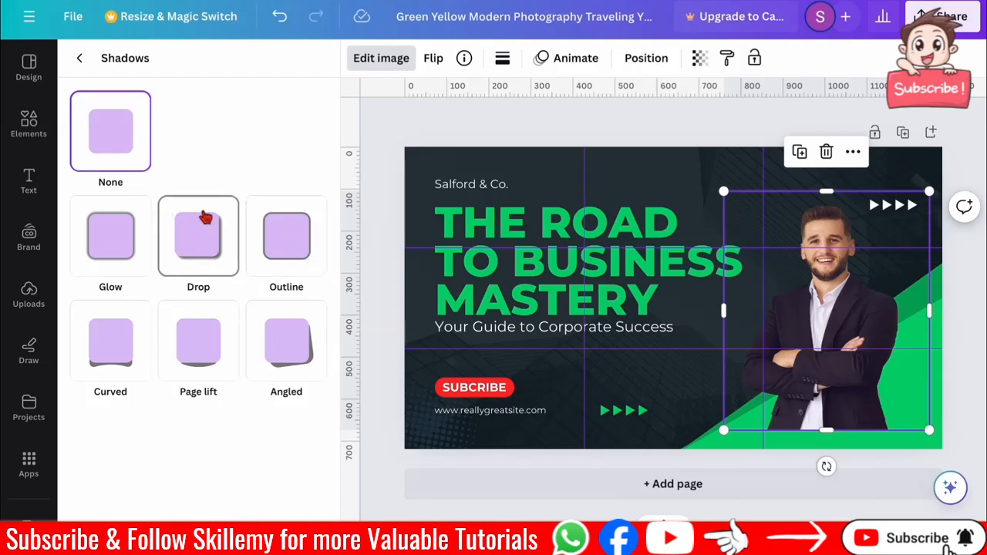
{"action": "left_click", "coordinate": [205, 250]}
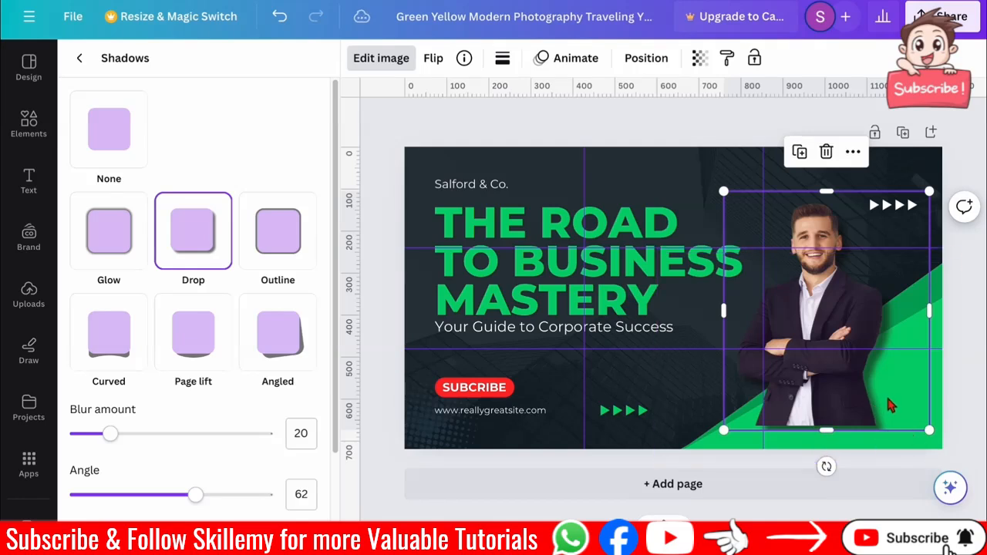
{"action": "left_click_drag", "start_coordinate": [929, 430], "coordinate": [946, 449]}
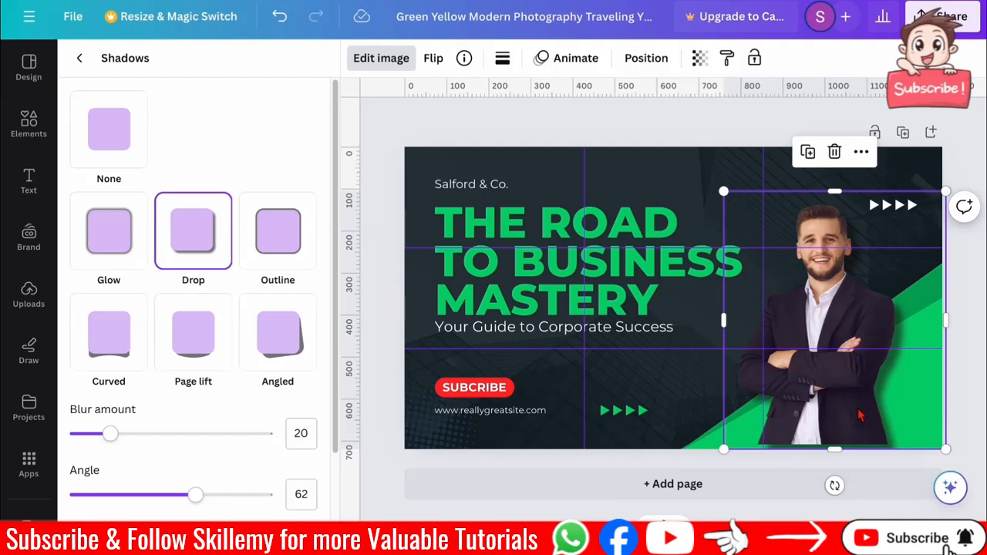
{"action": "key", "text": "ctrl+z"}
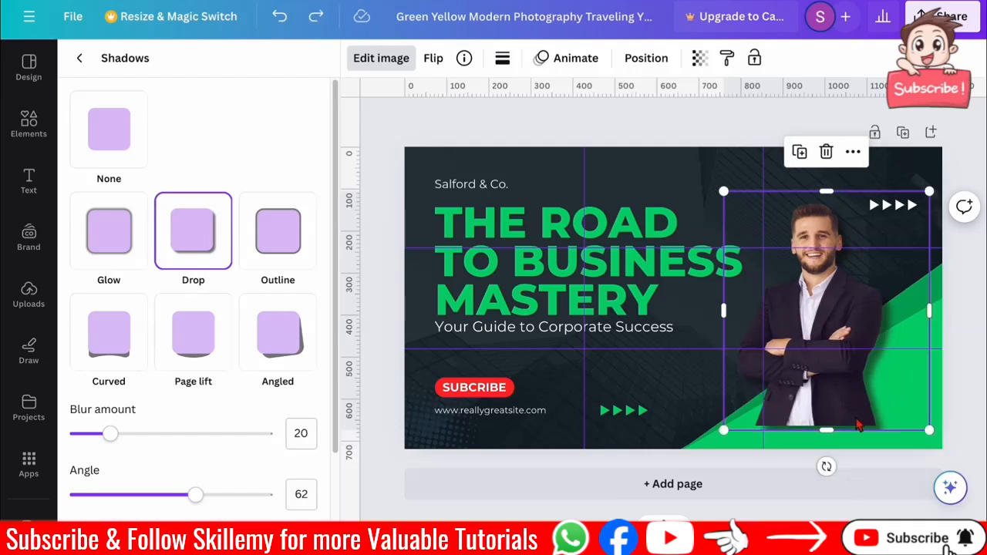
{"action": "key", "text": "ctrl+z"}
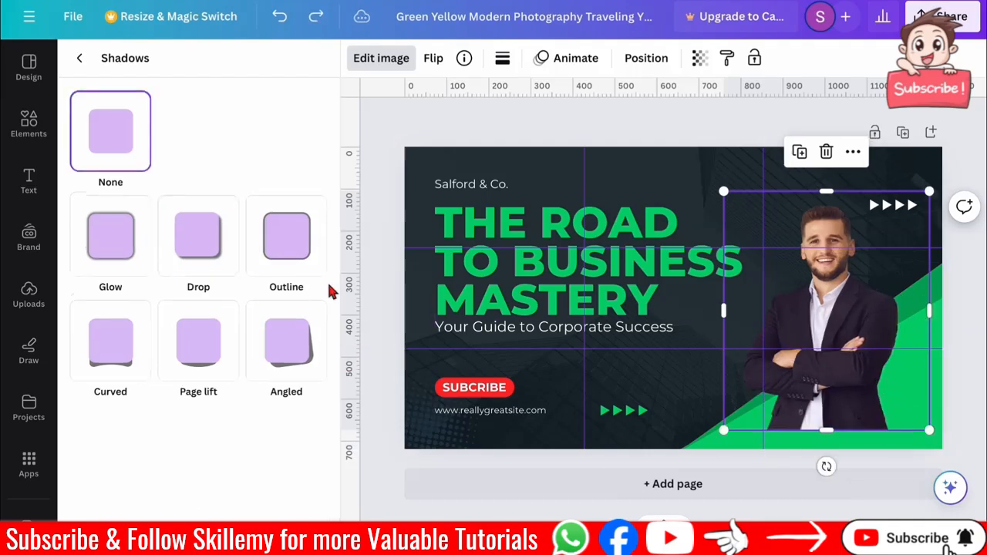
{"action": "left_click", "coordinate": [218, 254]}
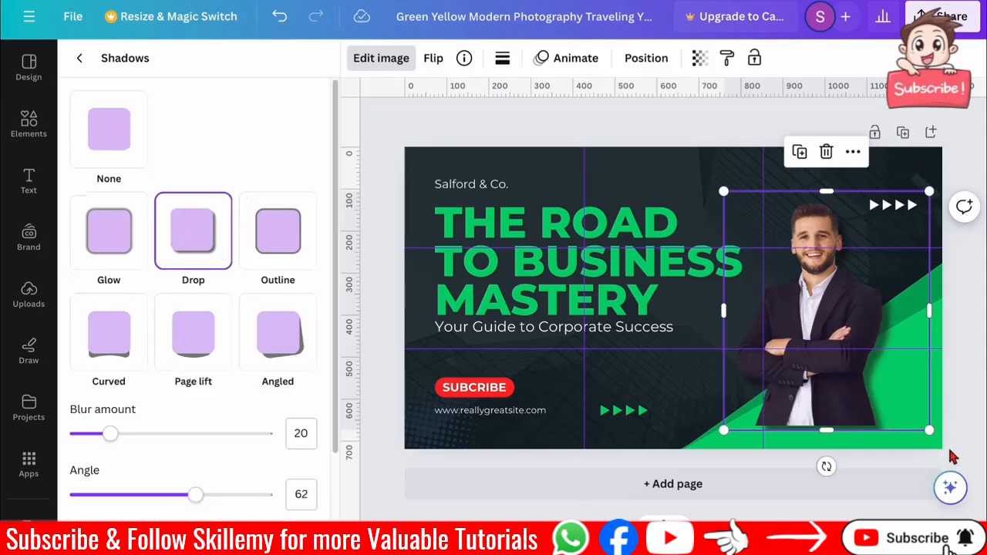
- Enlarge the businessman photo to the full height of the thumbnail and reposition it beside the title over the guides
{"action": "left_click_drag", "start_coordinate": [930, 431], "coordinate": [965, 470]}
{"action": "left_click_drag", "start_coordinate": [724, 192], "coordinate": [686, 148]}
{"action": "left_click_drag", "start_coordinate": [799, 304], "coordinate": [820, 306]}
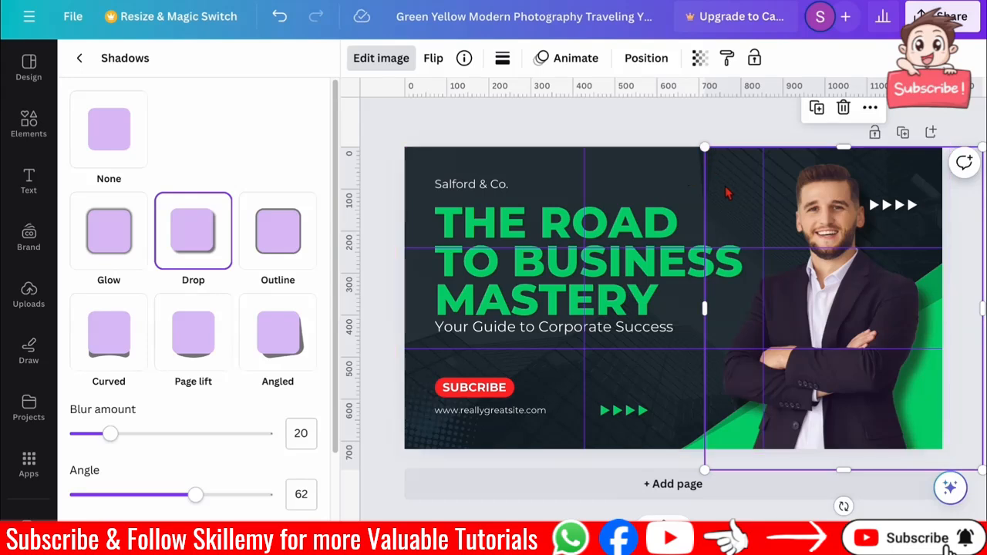
{"action": "left_click_drag", "start_coordinate": [827, 349], "coordinate": [826, 343]}
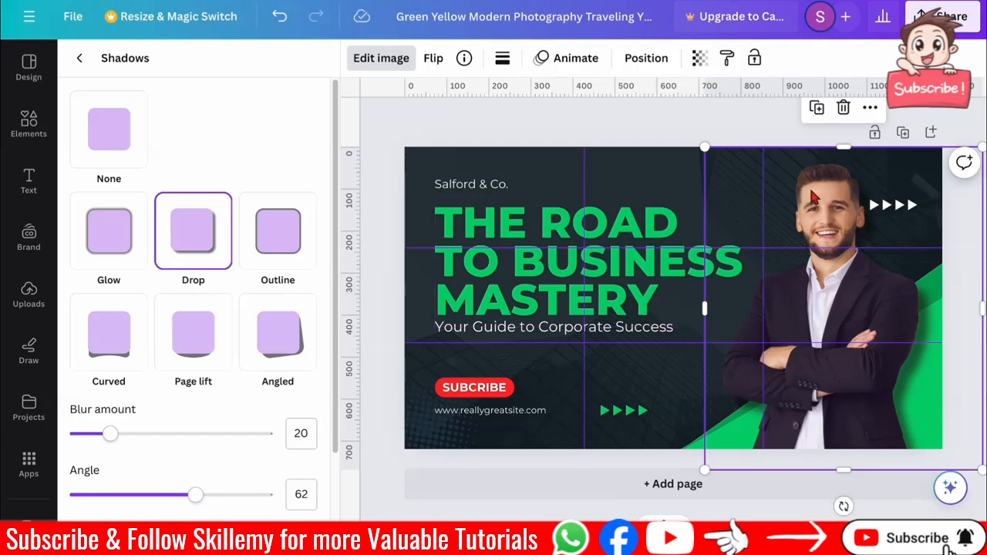
{"action": "mouse_move", "coordinate": [781, 213]}
{"action": "left_mouse_down"}
{"action": "mouse_move", "coordinate": [795, 210]}
{"action": "mouse_move", "coordinate": [722, 208]}
{"action": "mouse_move", "coordinate": [787, 202]}
{"action": "mouse_move", "coordinate": [785, 215]}
{"action": "left_mouse_up"}
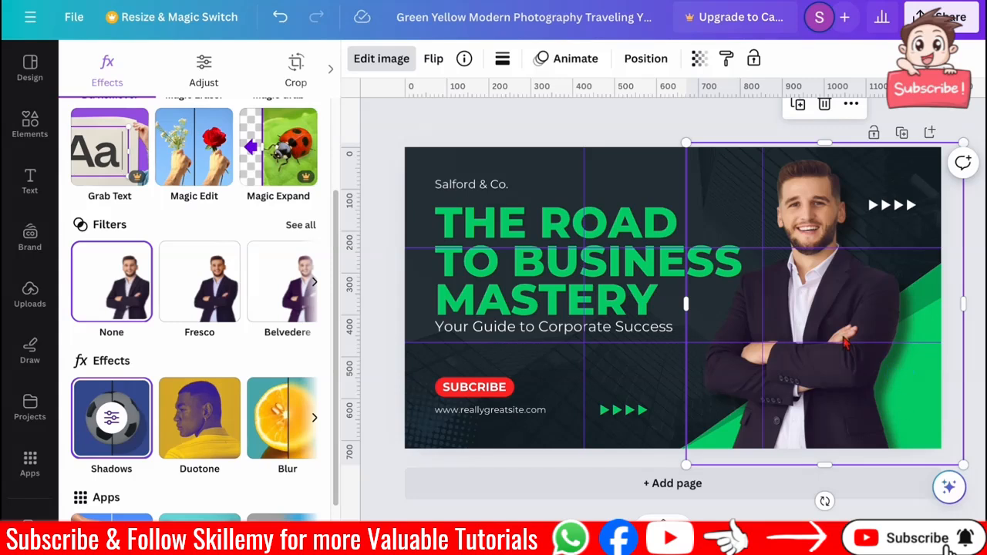
- Change the businessman photo's shadow style to Outline
{"action": "left_click", "coordinate": [115, 429]}
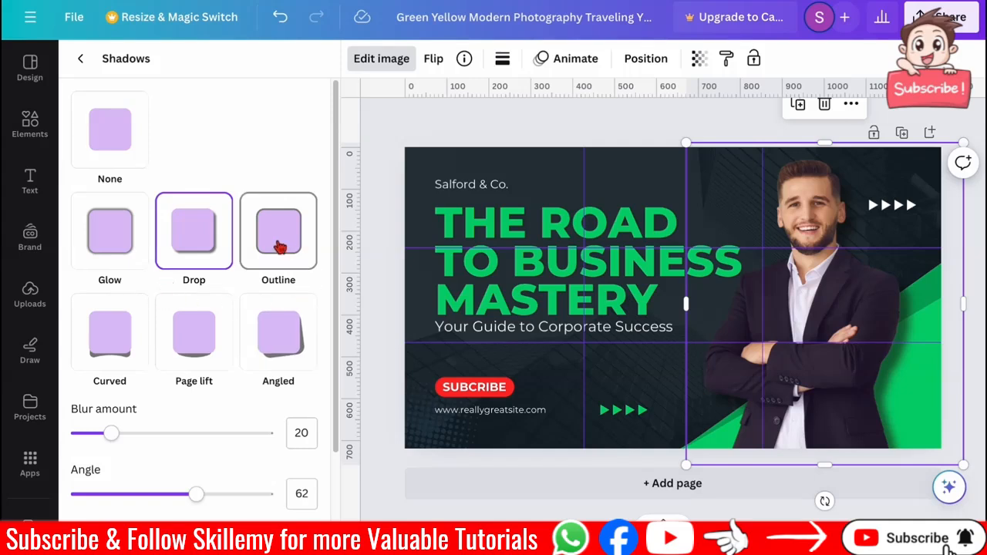
{"action": "left_click", "coordinate": [279, 244]}
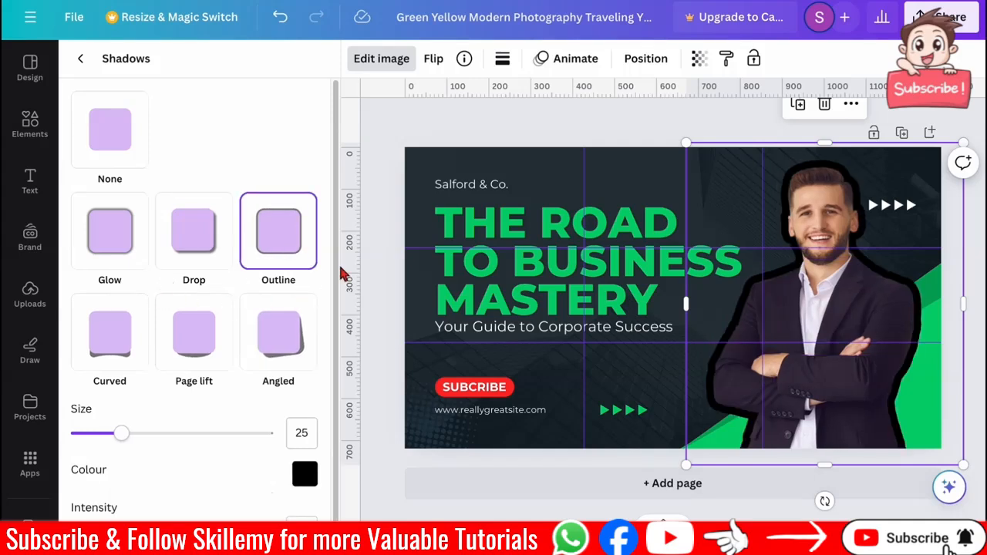
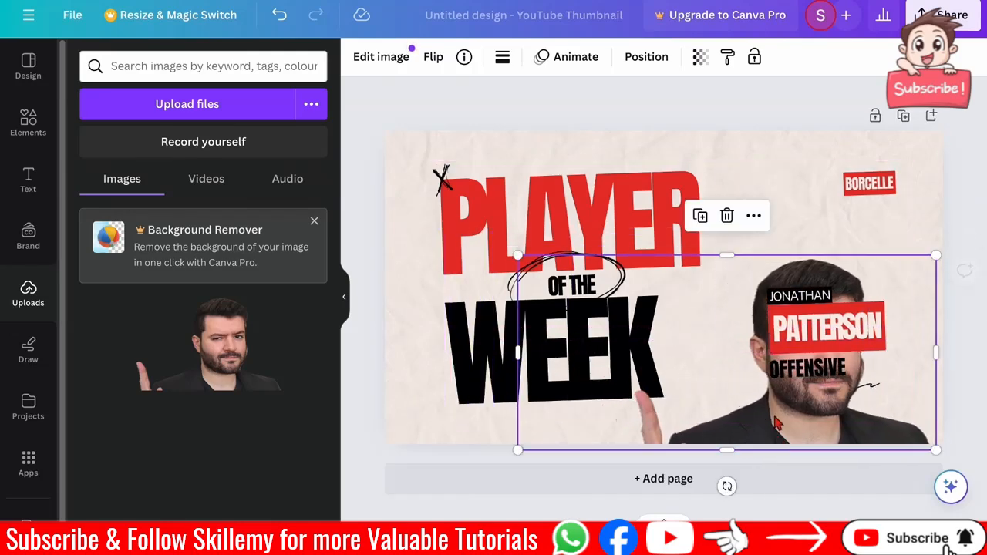
- Enlarge the bearded man's cut-out photo on the PLAYER OF THE WEEK thumbnail until it nearly fills the canvas height
{"action": "left_click_drag", "start_coordinate": [518, 255], "coordinate": [369, 44]}
{"action": "mouse_move", "coordinate": [751, 244]}
{"action": "left_mouse_down"}
{"action": "mouse_move", "coordinate": [756, 221]}
{"action": "mouse_move", "coordinate": [759, 232]}
{"action": "left_mouse_up"}
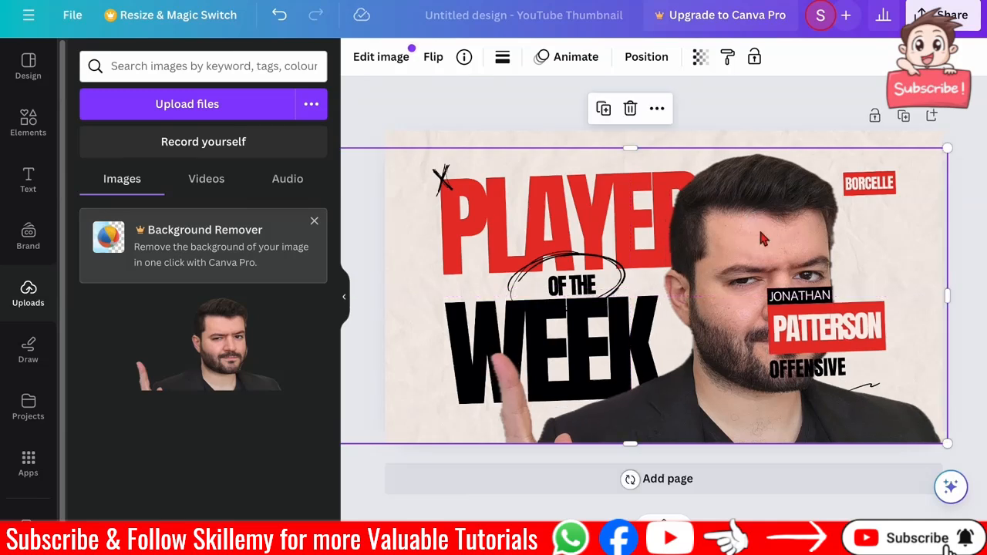
{"action": "left_click", "coordinate": [540, 127]}
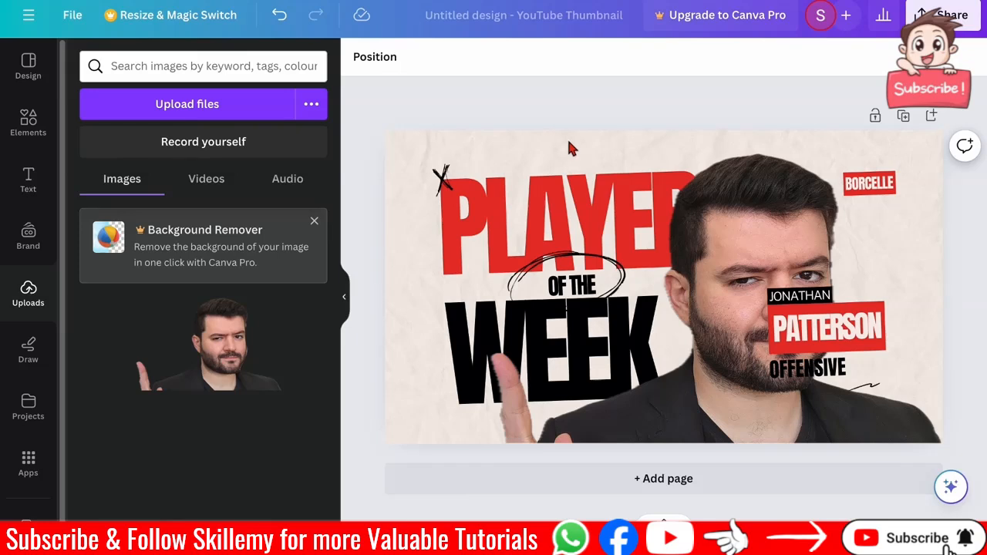
- Add custom guides with the number of columns set to 0, and unlock the guides
{"action": "left_click", "coordinate": [70, 15]}
{"action": "mouse_move", "coordinate": [162, 225]}
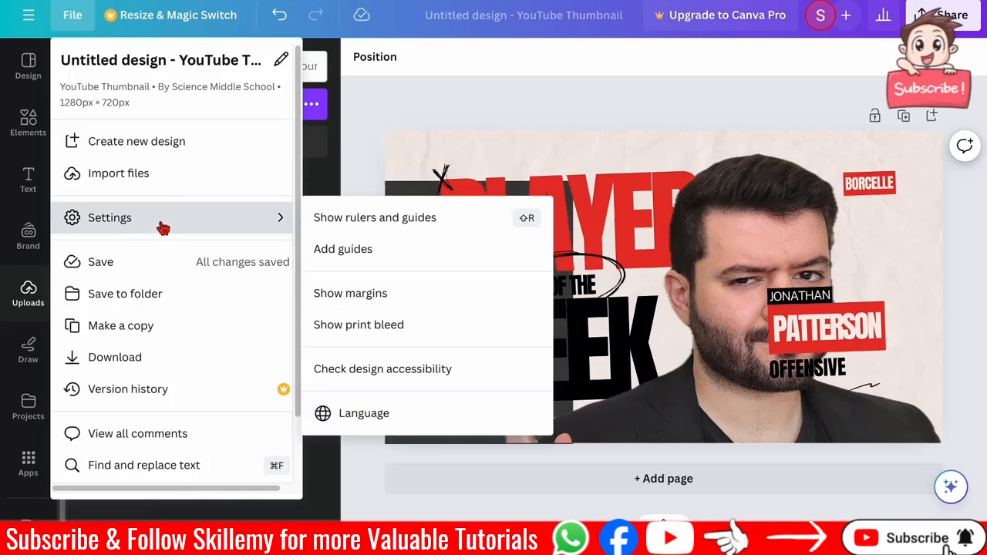
{"action": "left_click", "coordinate": [320, 251]}
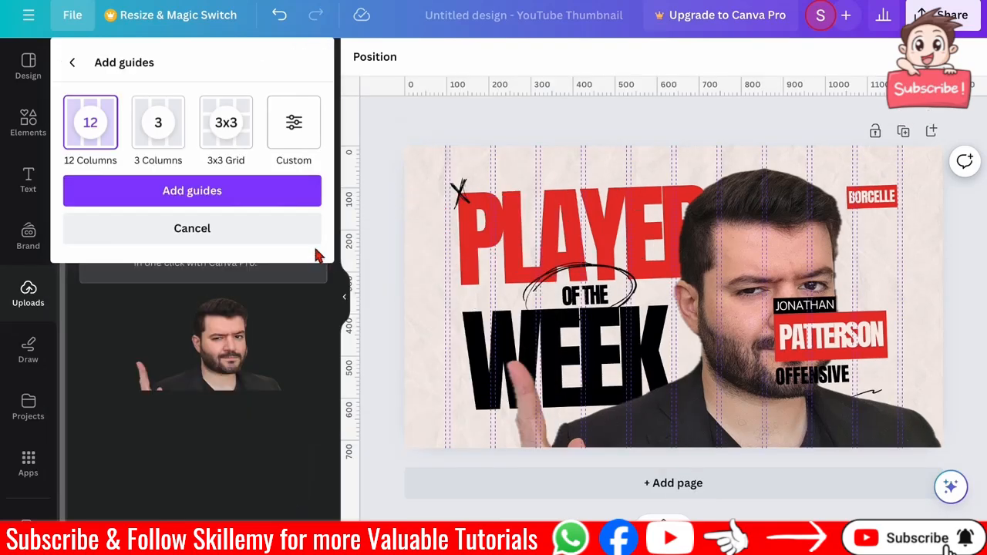
{"action": "left_click", "coordinate": [239, 152]}
{"action": "left_click", "coordinate": [292, 146]}
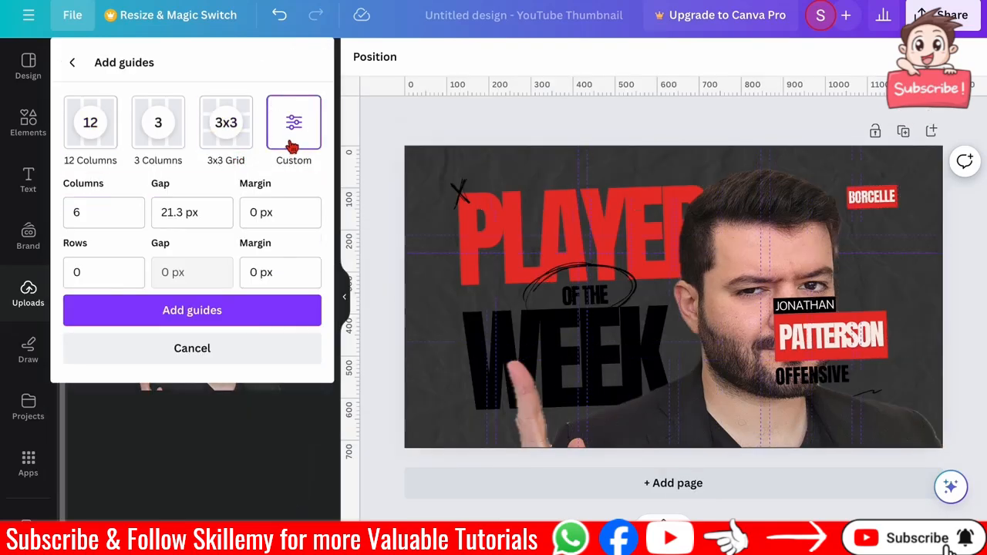
{"action": "left_click_drag", "start_coordinate": [108, 209], "coordinate": [74, 210]}
{"action": "type", "text": "0"}
{"action": "left_click_drag", "start_coordinate": [188, 214], "coordinate": [141, 209]}
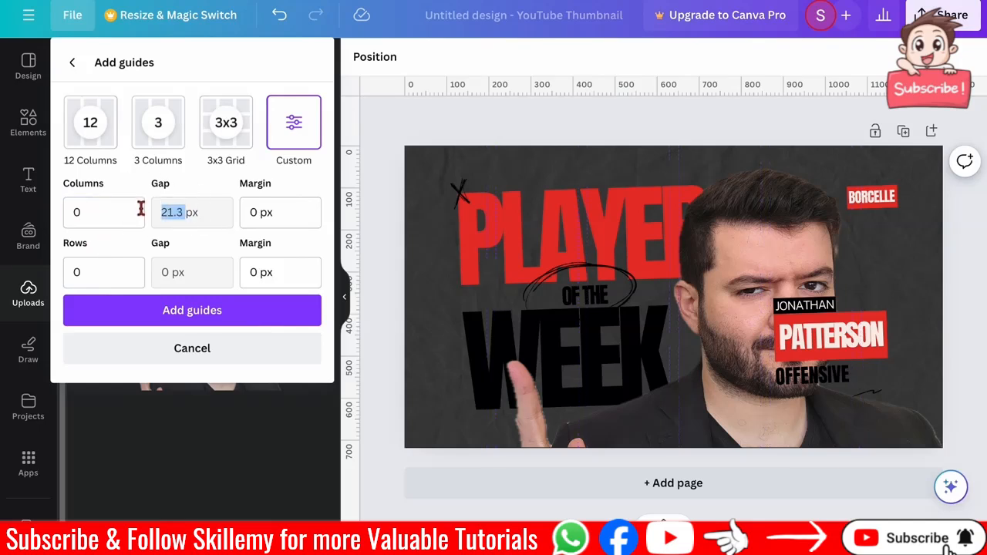
{"action": "left_click", "coordinate": [214, 220]}
{"action": "left_click", "coordinate": [220, 319]}
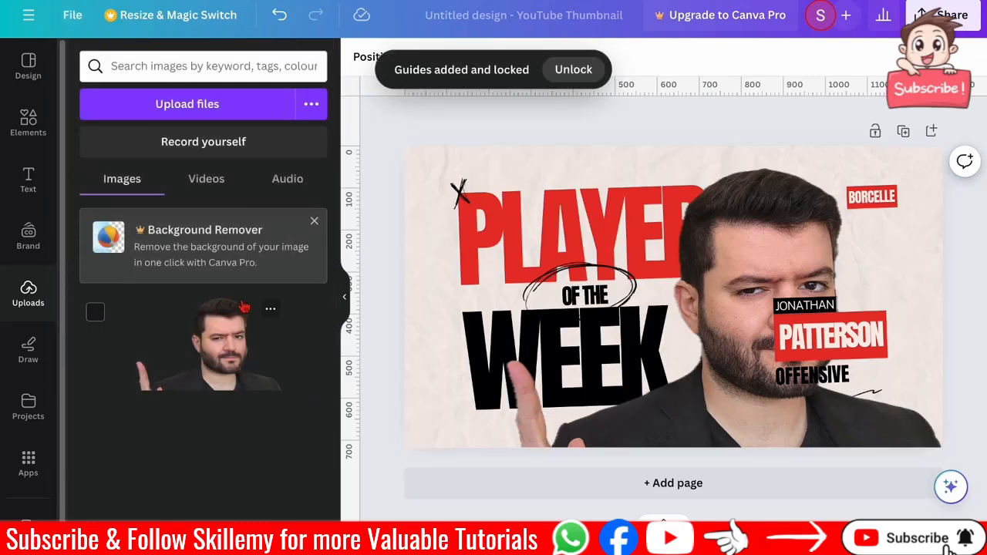
{"action": "left_click", "coordinate": [575, 71]}
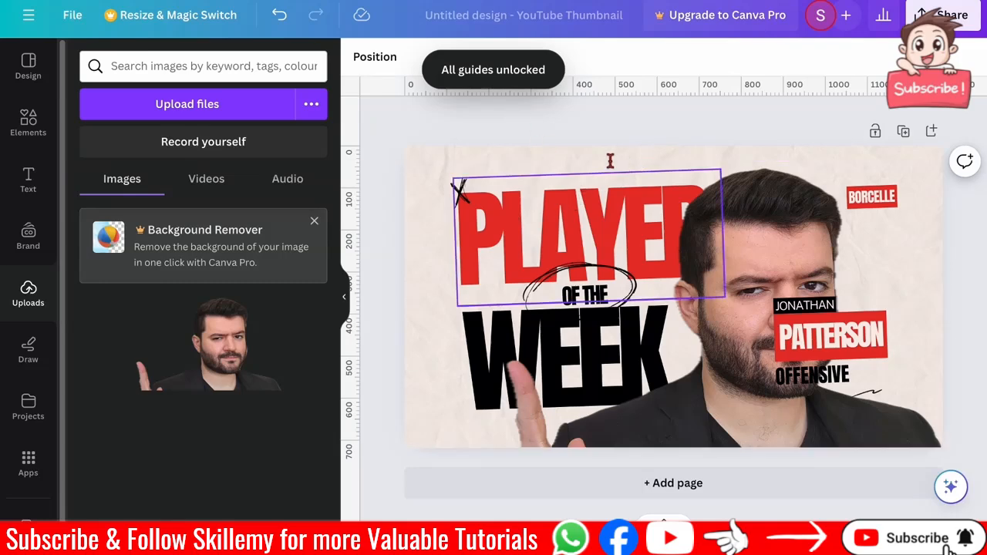
- Configure custom layout guides with 3 columns and 3 rows for the thumbnail
{"action": "left_click", "coordinate": [72, 14]}
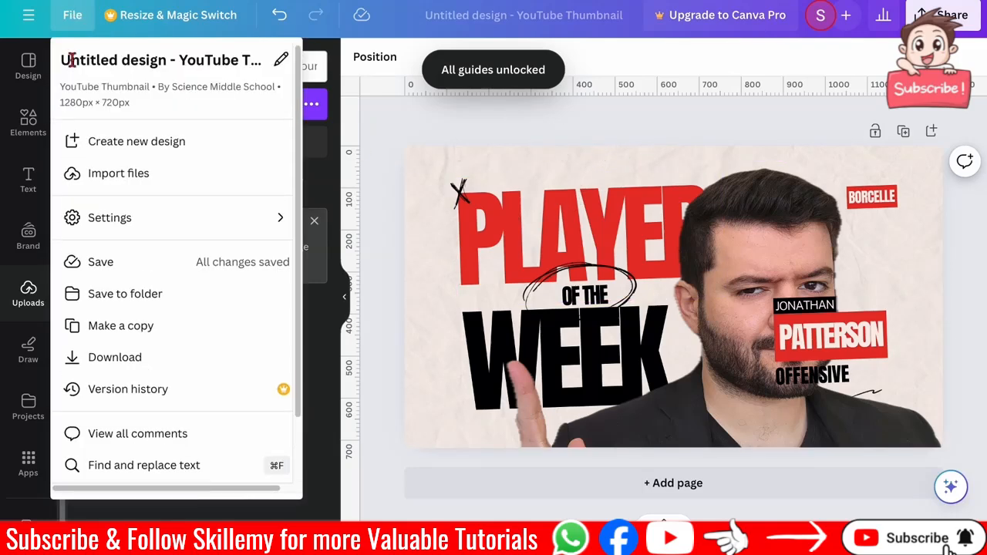
{"action": "mouse_move", "coordinate": [188, 219]}
{"action": "left_click", "coordinate": [383, 260]}
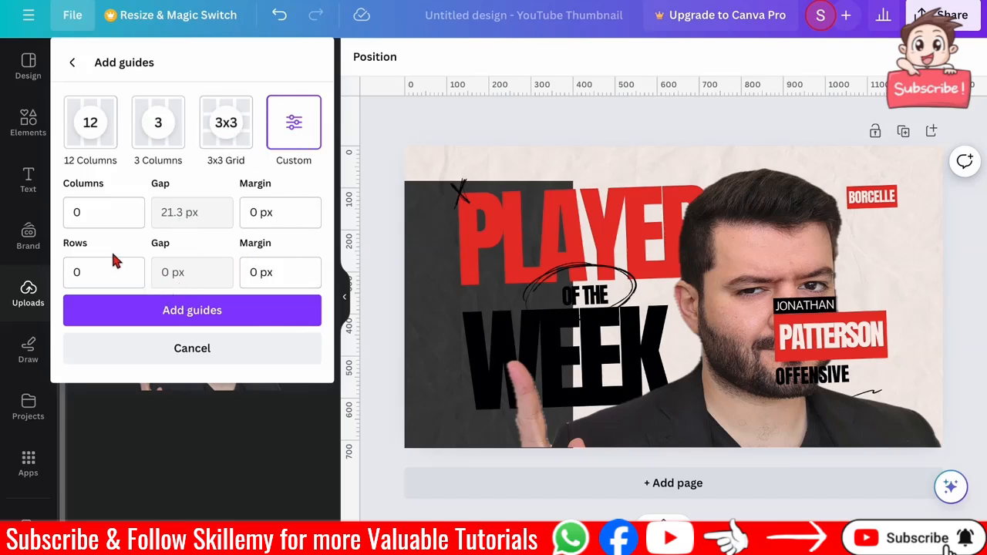
{"action": "left_click", "coordinate": [95, 216]}
{"action": "key", "text": "BackSpace"}
{"action": "type", "text": "3"}
{"action": "left_click", "coordinate": [92, 272]}
{"action": "key", "text": "BackSpace"}
{"action": "type", "text": "3"}
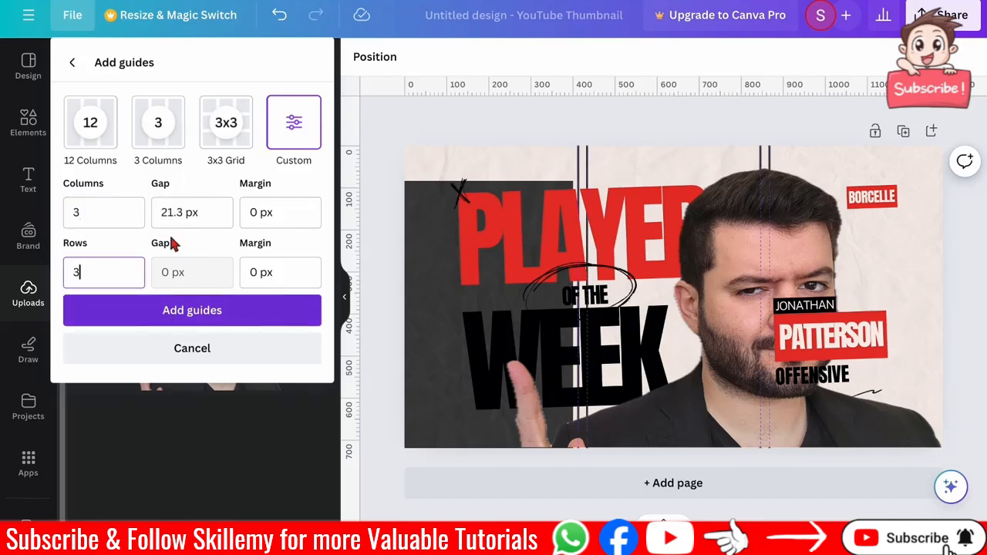
- Set the column gap to 0 and add the custom guides to the thumbnail
{"action": "left_click", "coordinate": [179, 213]}
{"action": "left_click_drag", "start_coordinate": [179, 212], "coordinate": [141, 211]}
{"action": "type", "text": "0"}
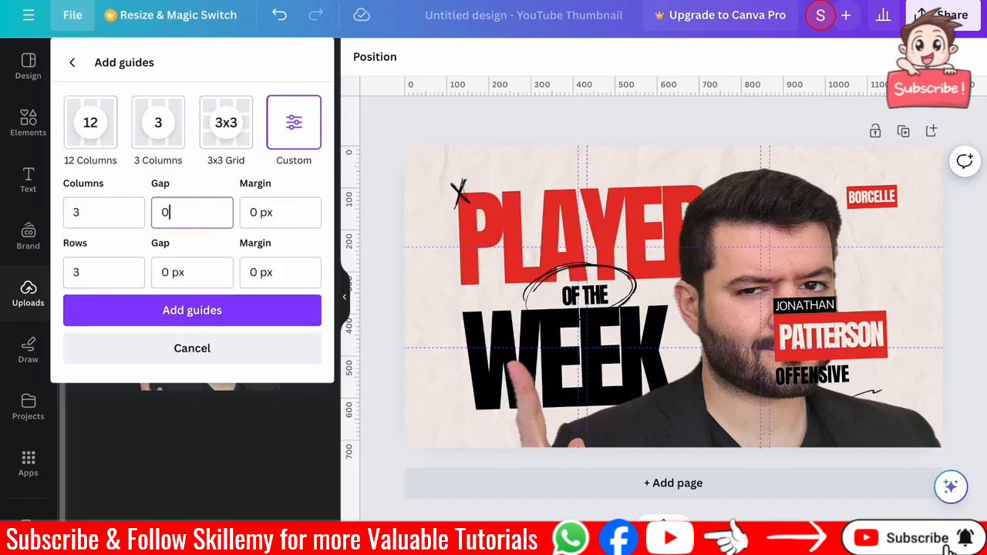
{"action": "left_click", "coordinate": [228, 316]}
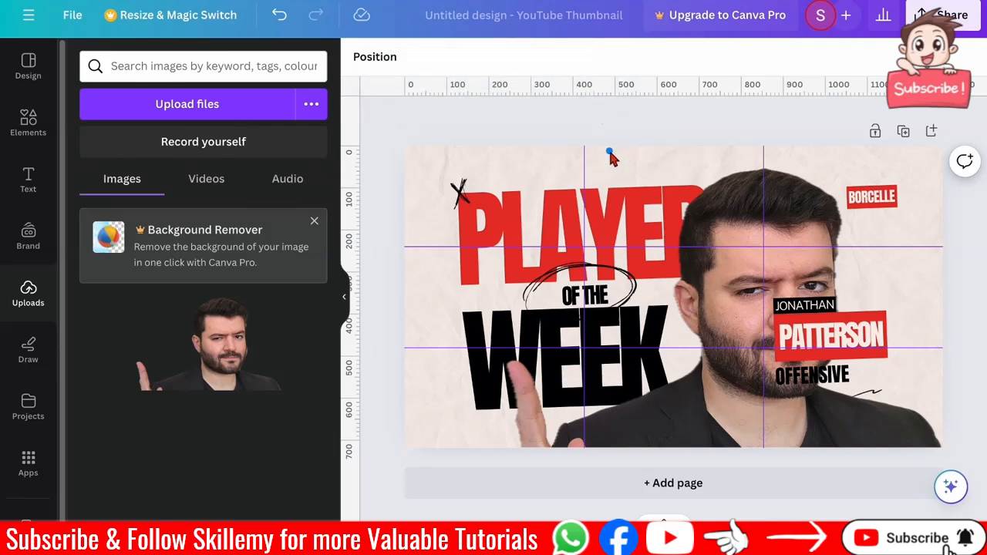
{"action": "left_click_drag", "start_coordinate": [567, 243], "coordinate": [609, 268]}
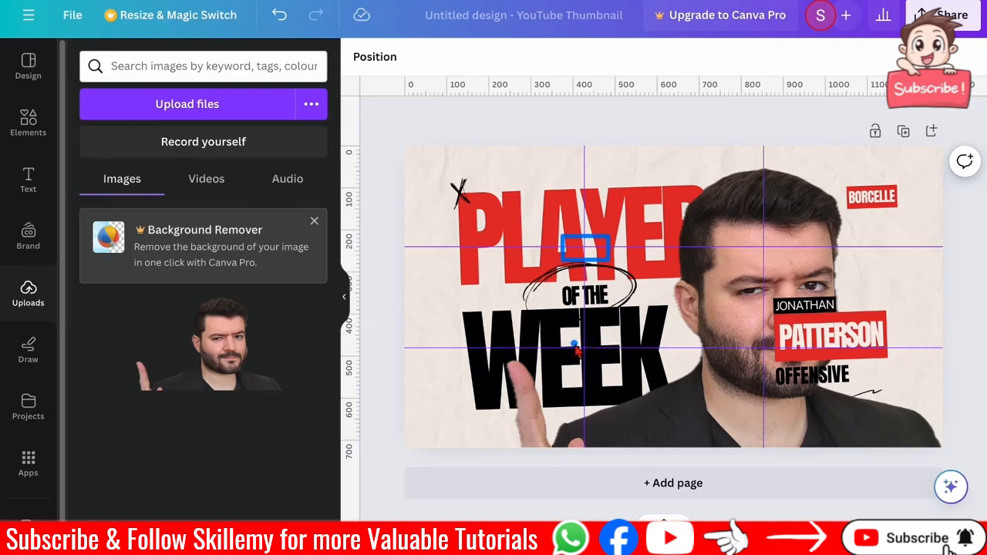
{"action": "left_click_drag", "start_coordinate": [567, 345], "coordinate": [607, 368]}
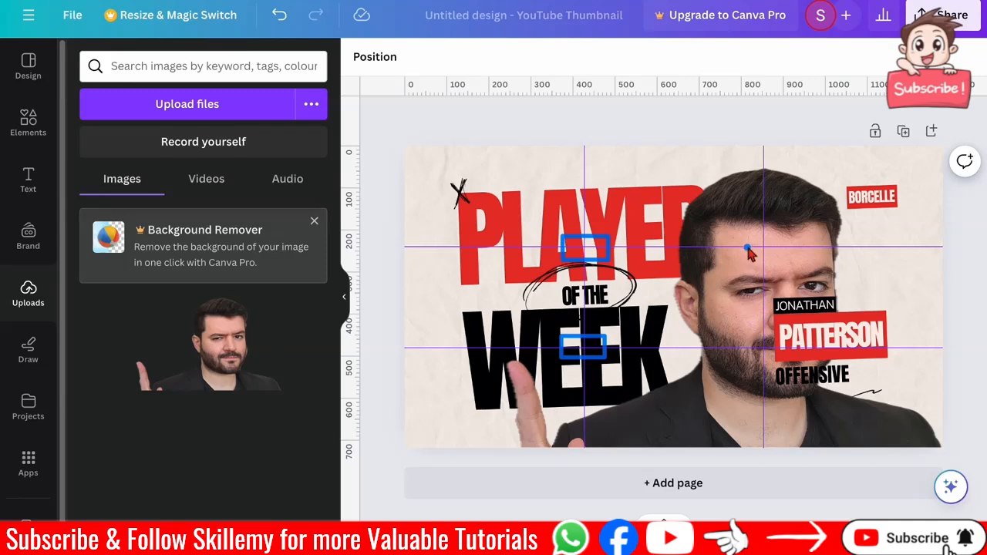
{"action": "left_click_drag", "start_coordinate": [747, 236], "coordinate": [776, 263]}
{"action": "left_click_drag", "start_coordinate": [750, 340], "coordinate": [773, 365]}
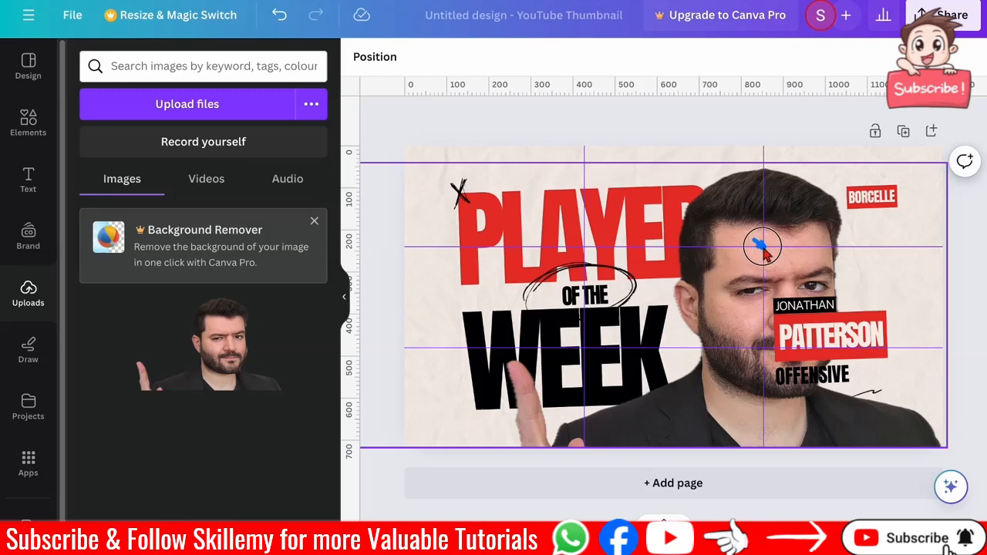
{"action": "left_click", "coordinate": [766, 253]}
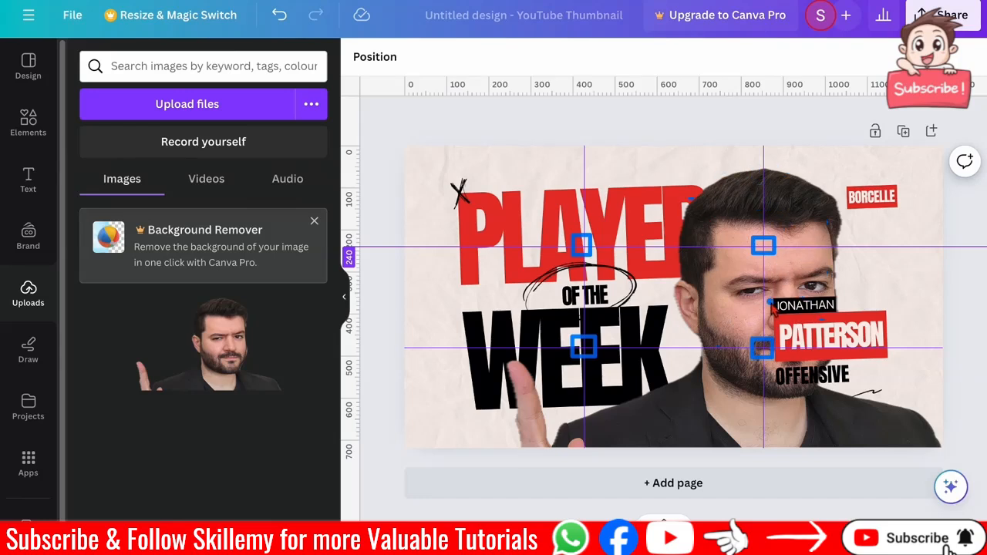
{"action": "left_click_drag", "start_coordinate": [767, 157], "coordinate": [766, 413]}
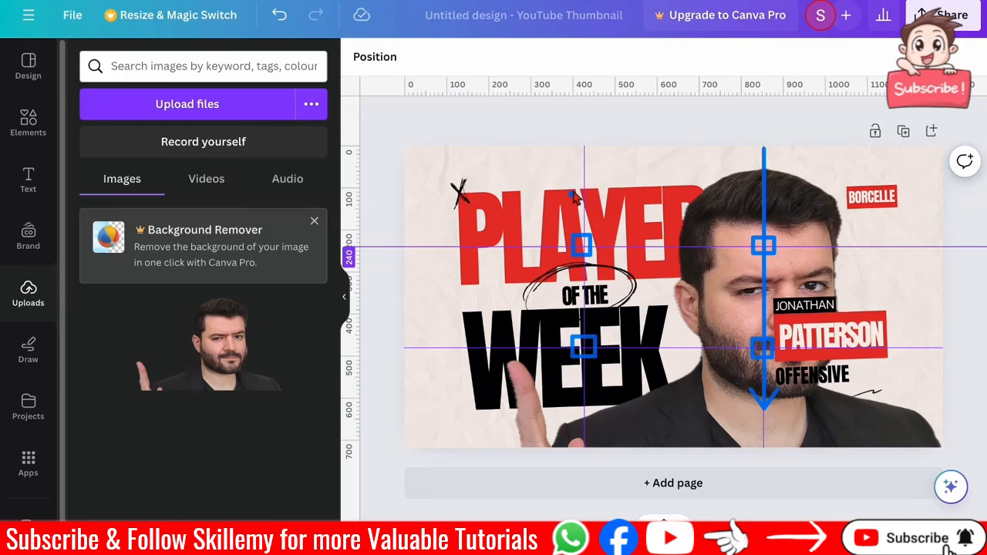
{"action": "left_click_drag", "start_coordinate": [587, 162], "coordinate": [588, 406]}
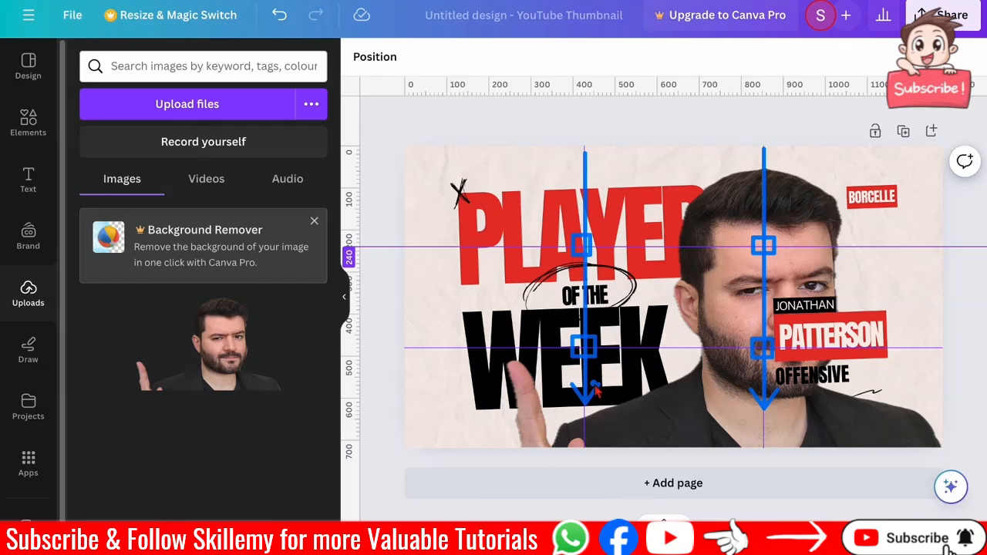
- Enlarge the man's photo slightly and move it up so his face sits along the right-hand vertical guide
{"action": "left_click", "coordinate": [816, 227]}
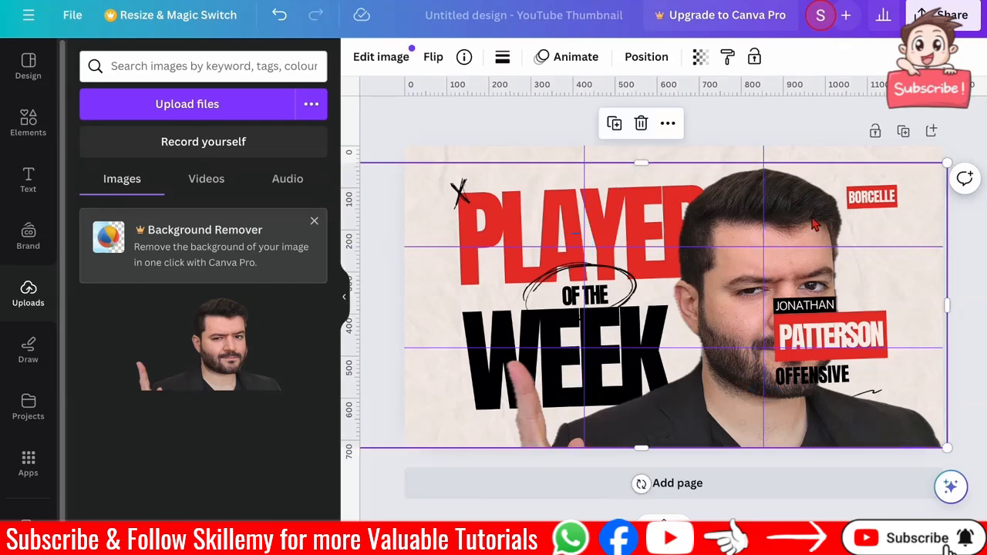
{"action": "left_click_drag", "start_coordinate": [948, 164], "coordinate": [975, 150]}
{"action": "left_click_drag", "start_coordinate": [781, 202], "coordinate": [771, 190]}
- Remove the name labels and the BORCELLE badge around the man's face, and select his photo
{"action": "left_click", "coordinate": [874, 324]}
{"action": "left_click_drag", "start_coordinate": [874, 324], "coordinate": [870, 202]}
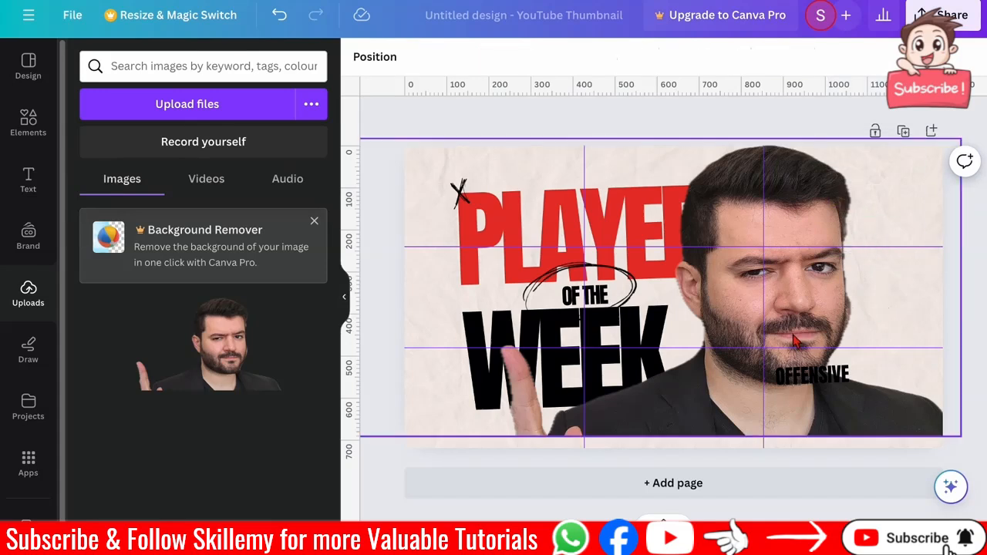
{"action": "left_click_drag", "start_coordinate": [797, 222], "coordinate": [801, 220]}
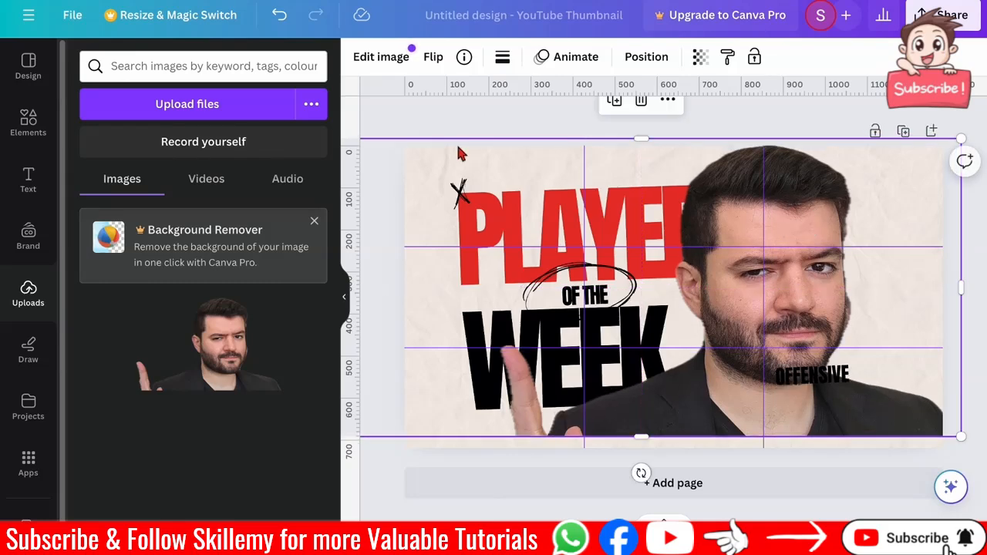
{"action": "mouse_move", "coordinate": [641, 140]}
{"action": "left_mouse_down"}
{"action": "mouse_move", "coordinate": [641, 84]}
{"action": "mouse_move", "coordinate": [645, 150]}
{"action": "mouse_move", "coordinate": [646, 128]}
{"action": "mouse_move", "coordinate": [662, 111]}
{"action": "mouse_move", "coordinate": [654, 143]}
{"action": "left_mouse_up"}
{"action": "left_click", "coordinate": [640, 148]}
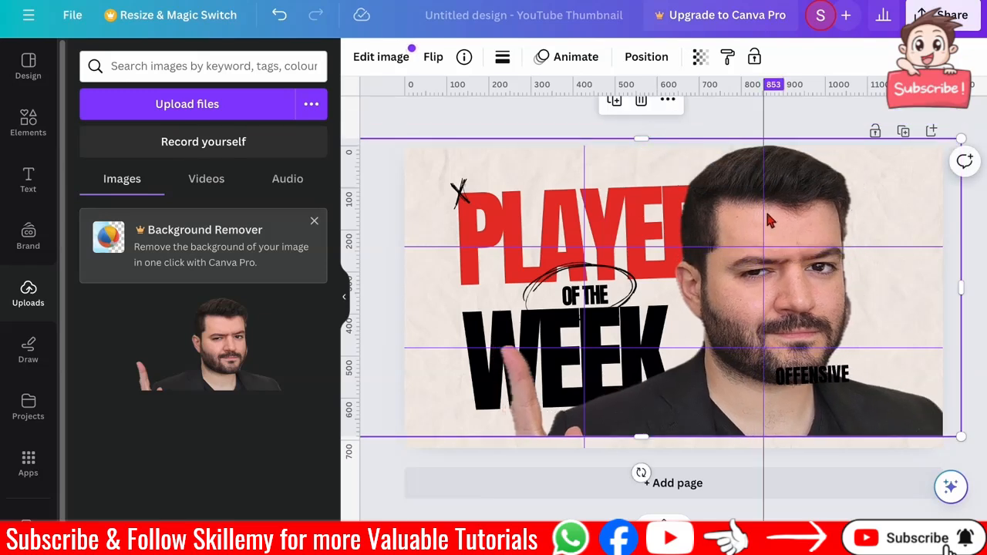
- Move the man's photo down to the thumbnail's lower edge and shift it backward behind the title text
{"action": "left_click_drag", "start_coordinate": [780, 206], "coordinate": [764, 223]}
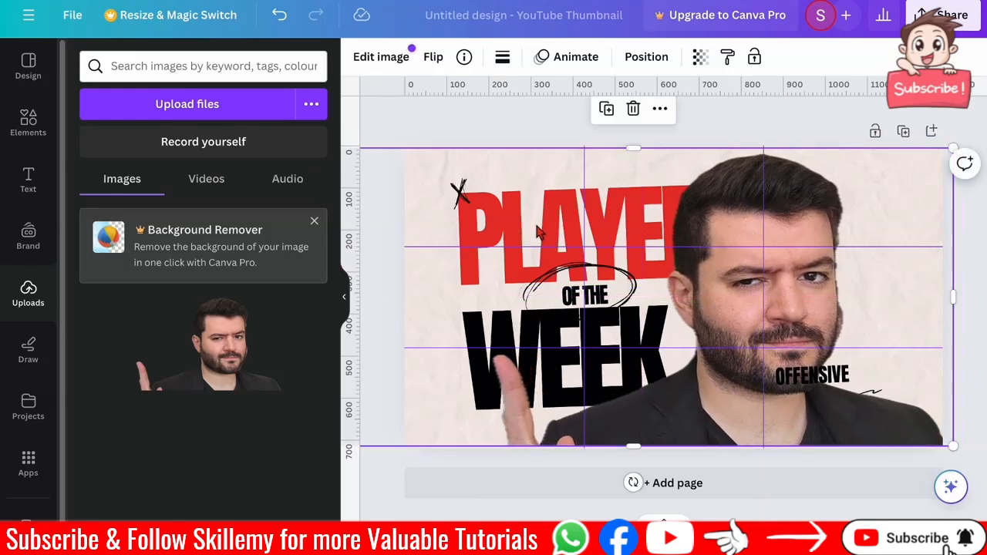
{"action": "left_click", "coordinate": [502, 117]}
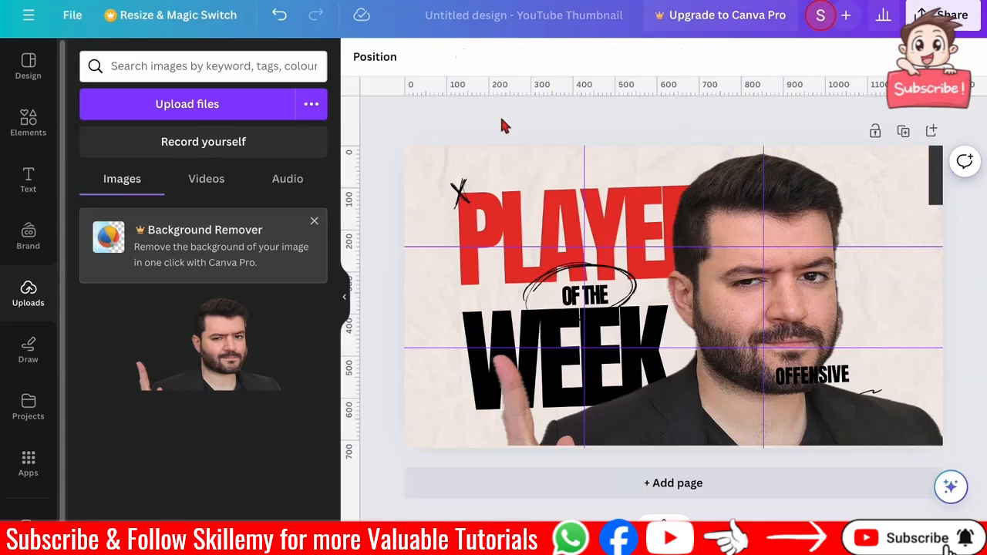
{"action": "left_click", "coordinate": [513, 247]}
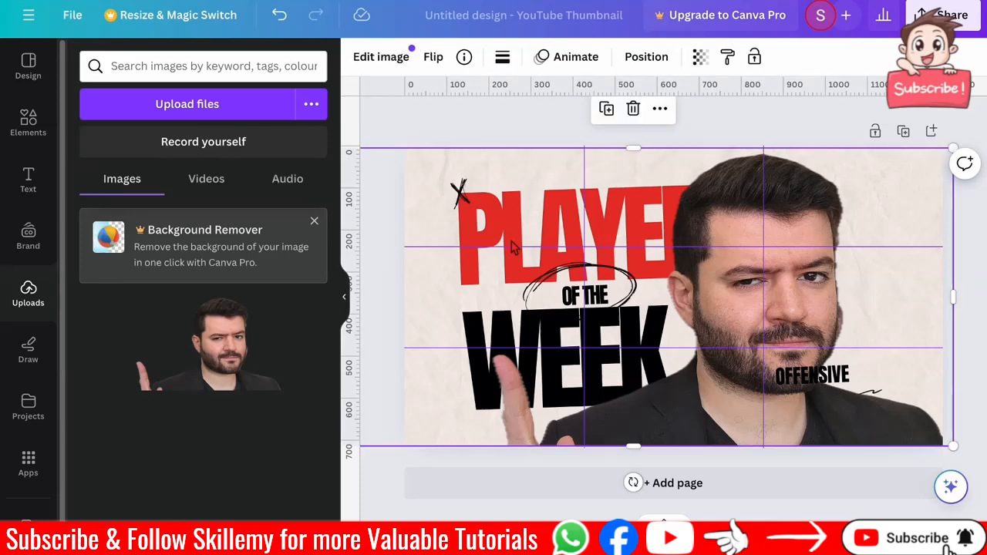
{"action": "left_click", "coordinate": [656, 67]}
{"action": "left_click", "coordinate": [264, 100]}
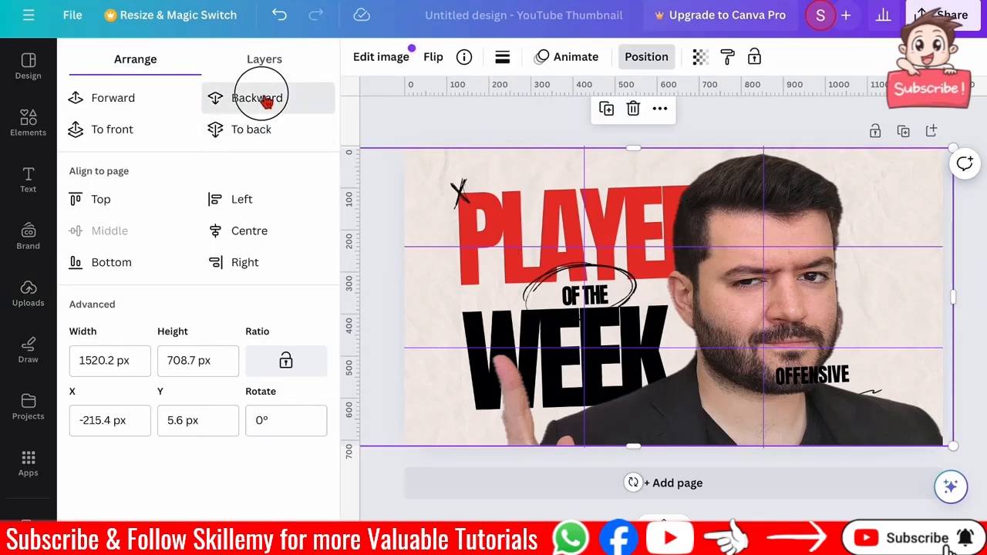
{"action": "left_click", "coordinate": [507, 150]}
- Move the red PLAYER text into the thumbnail's upper-left area and place the scribbled X mark at its first letter
{"action": "left_click", "coordinate": [517, 199]}
{"action": "left_click_drag", "start_coordinate": [517, 199], "coordinate": [507, 251]}
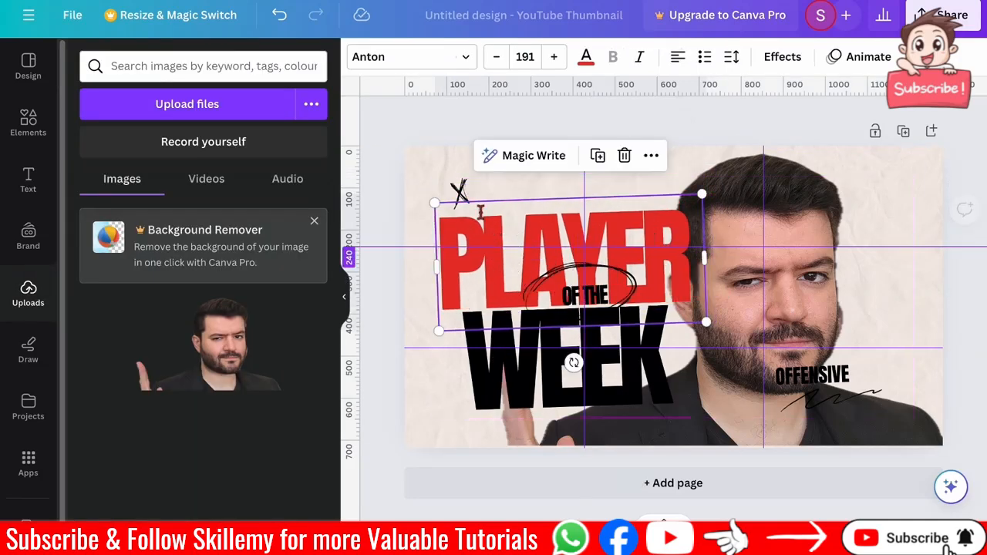
{"action": "left_click_drag", "start_coordinate": [459, 192], "coordinate": [434, 175]}
{"action": "left_click_drag", "start_coordinate": [530, 336], "coordinate": [534, 337]}
{"action": "left_click_drag", "start_coordinate": [544, 224], "coordinate": [535, 176]}
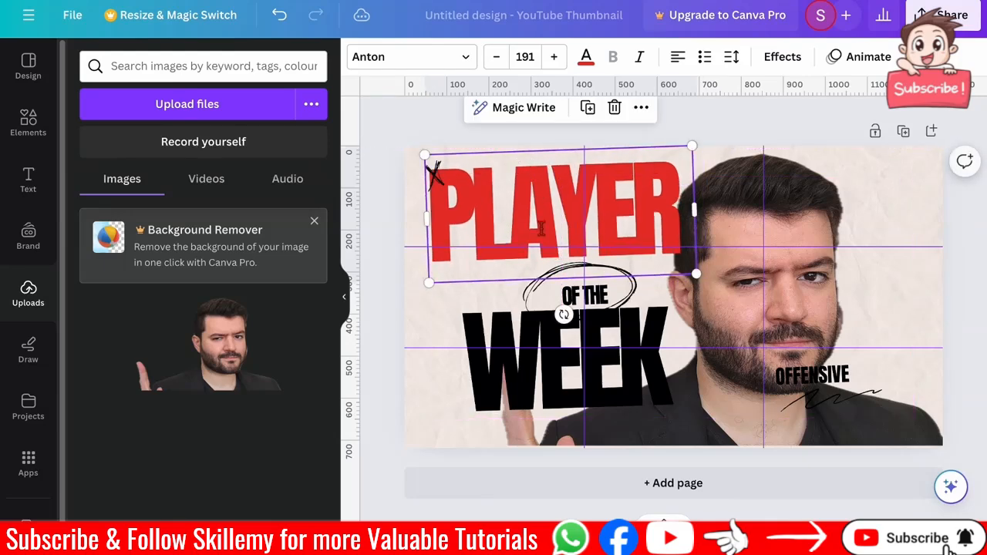
- Raise PLAYER to the thumbnail's upper edge and move the scribbled circle, OF THE and WEEK up beneath it
{"action": "mouse_move", "coordinate": [603, 295]}
{"action": "left_mouse_down"}
{"action": "mouse_move", "coordinate": [598, 288]}
{"action": "mouse_move", "coordinate": [638, 264]}
{"action": "mouse_move", "coordinate": [637, 241]}
{"action": "left_mouse_up"}
{"action": "left_click", "coordinate": [631, 177]}
{"action": "left_click_drag", "start_coordinate": [631, 177], "coordinate": [630, 161]}
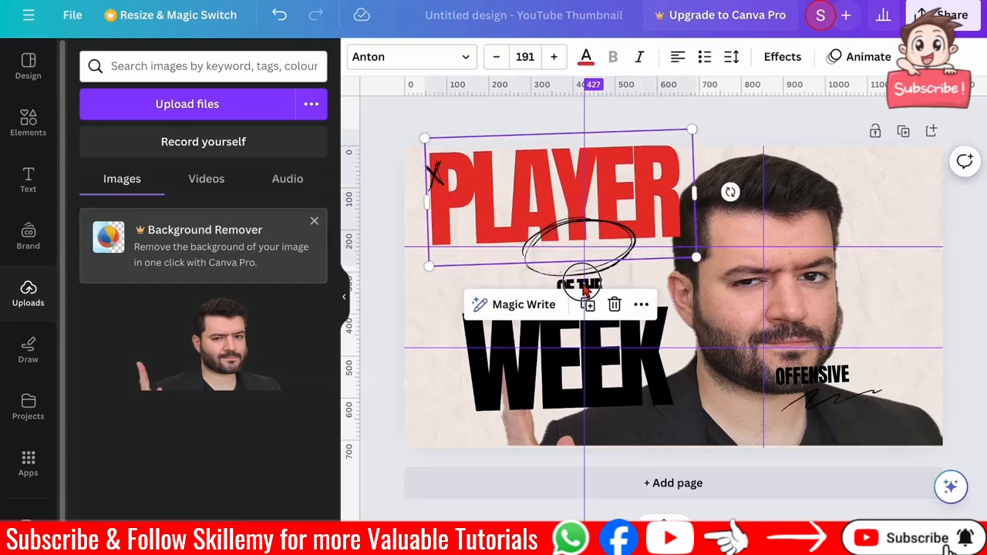
{"action": "left_click_drag", "start_coordinate": [590, 290], "coordinate": [588, 265]}
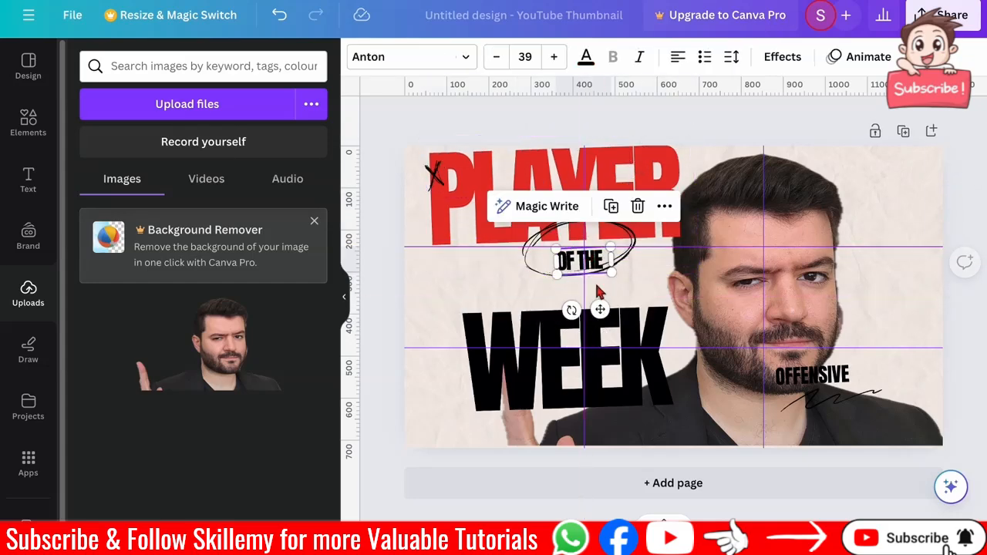
{"action": "left_click_drag", "start_coordinate": [626, 342], "coordinate": [627, 311]}
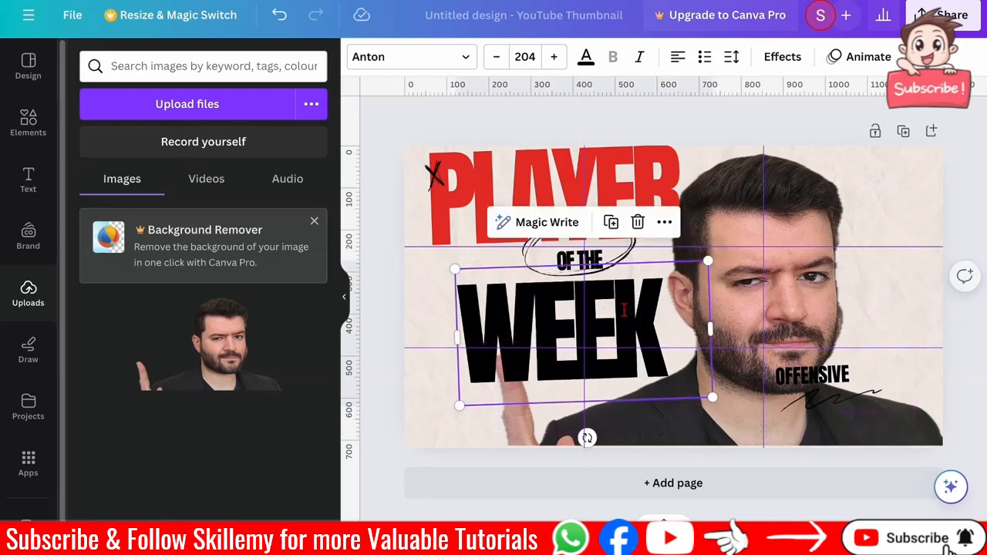
- Replace the PLAYER text with 5 LBS and the OF THE text with PER
{"action": "left_click", "coordinate": [543, 198]}
{"action": "left_click", "coordinate": [543, 197]}
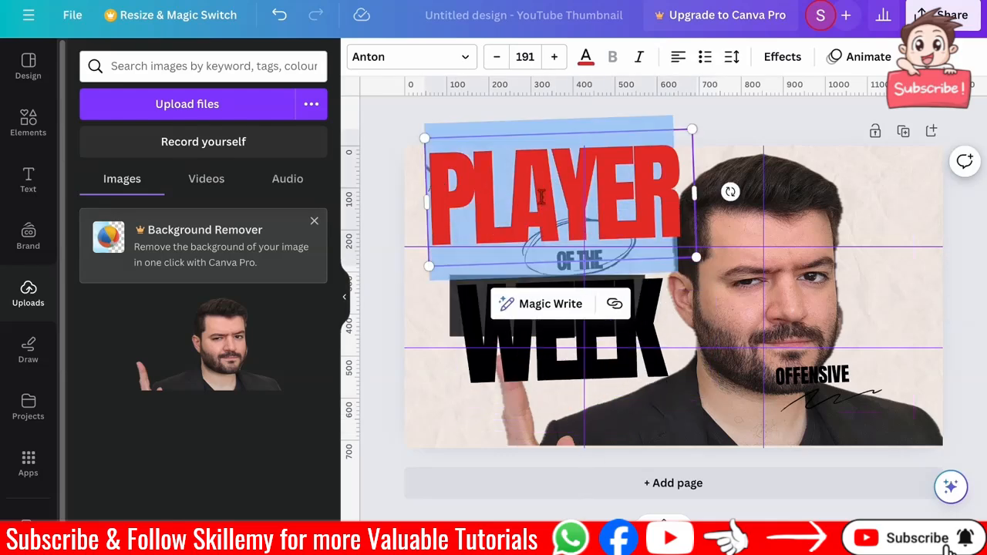
{"action": "type", "text": "5LB"}
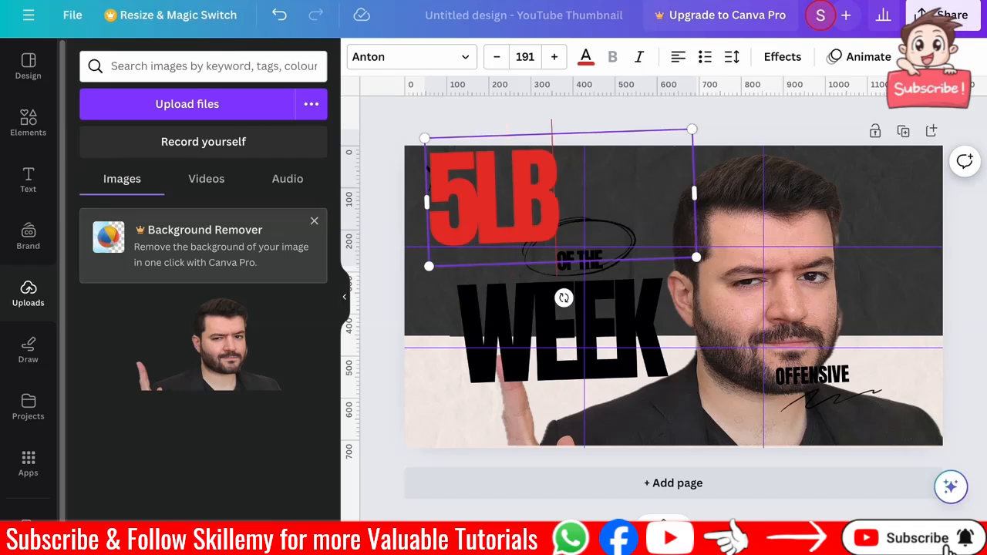
{"action": "type", "text": "S"}
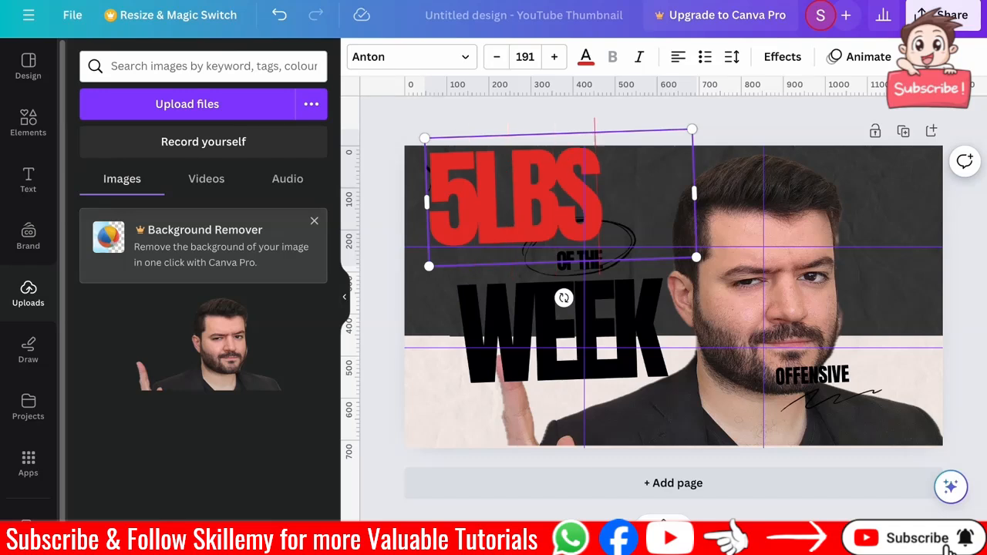
{"action": "left_click", "coordinate": [524, 300]}
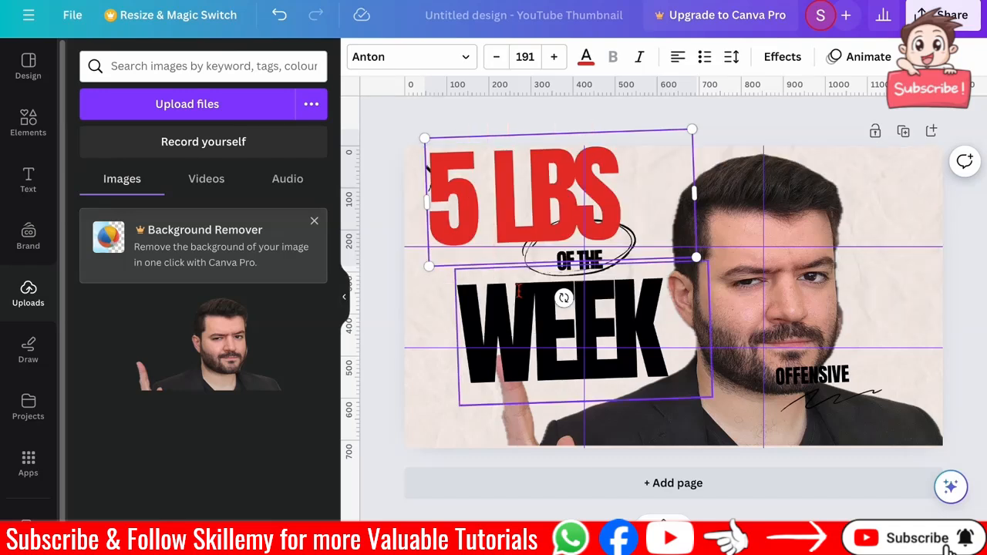
{"action": "left_click", "coordinate": [579, 261]}
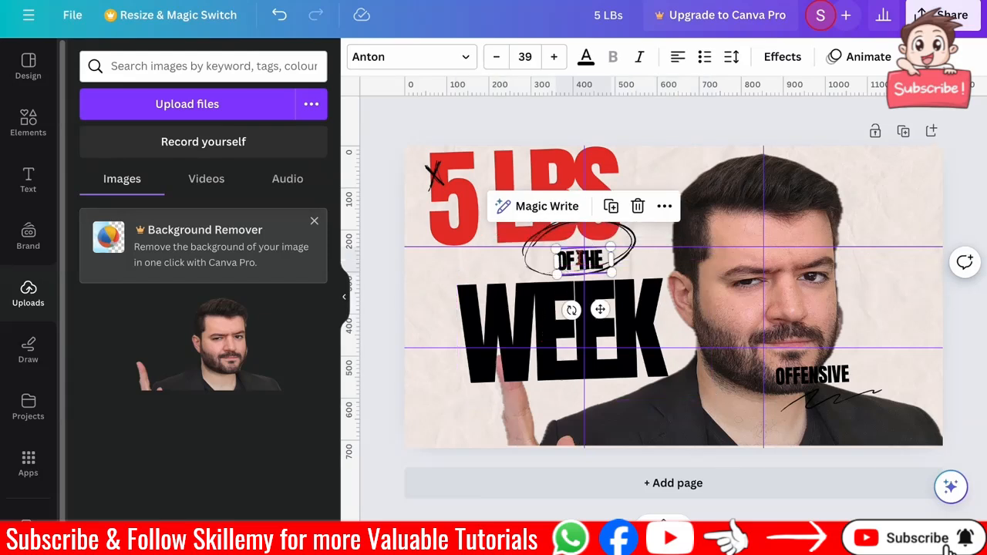
{"action": "double_click", "coordinate": [579, 260]}
{"action": "type", "text": "PER"}
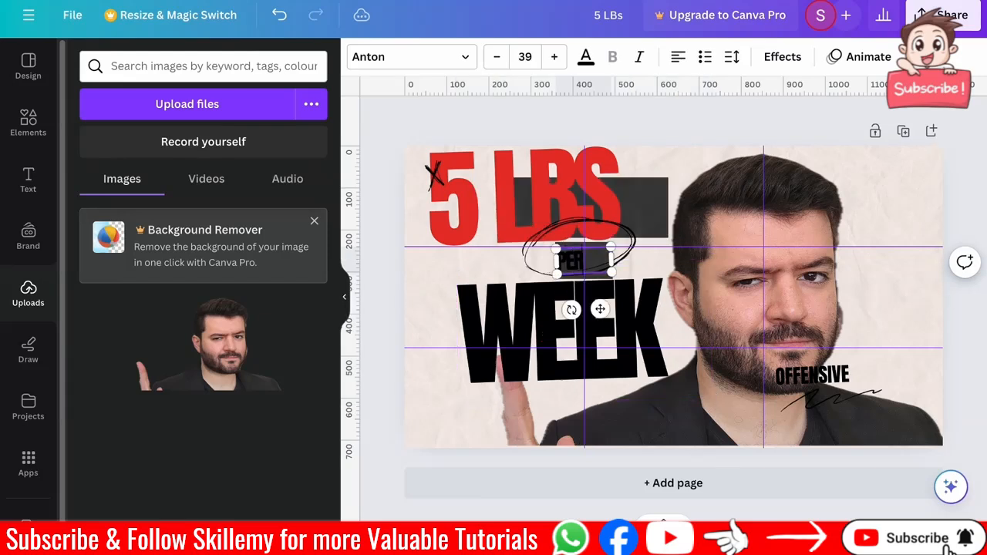
- Replace the WEEK text with MONTH and widen its text box so the word fits on one line
{"action": "left_click", "coordinate": [534, 332]}
{"action": "double_click", "coordinate": [534, 332]}
{"action": "type", "text": "MONTH"}
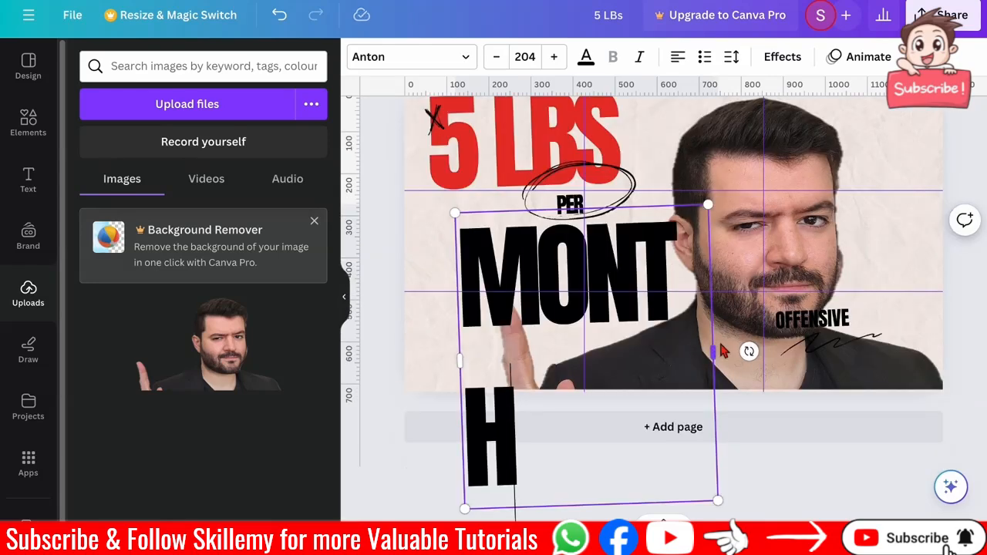
{"action": "left_click_drag", "start_coordinate": [714, 352], "coordinate": [760, 352]}
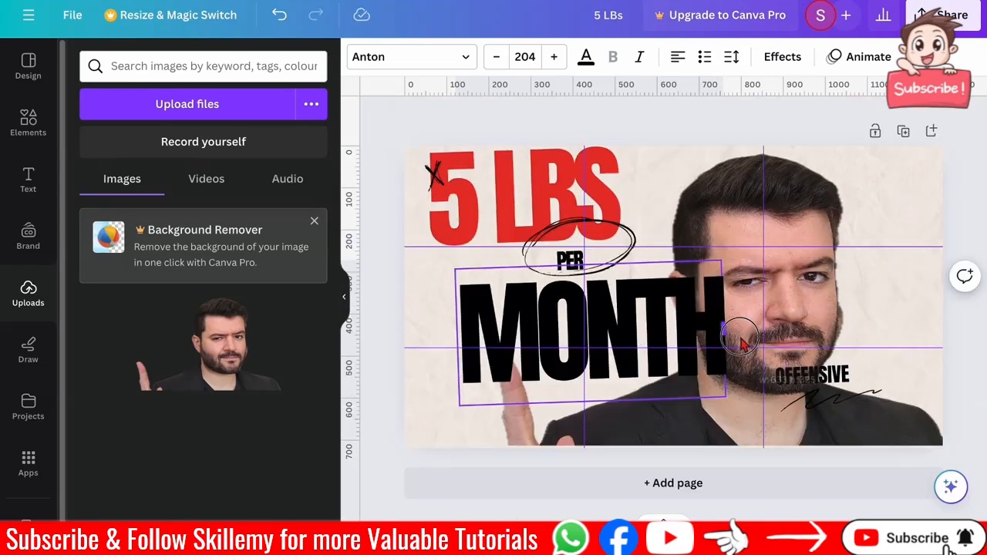
- Reduce the font size of the MONTH text to 177
{"action": "left_click", "coordinate": [505, 60]}
{"action": "left_click", "coordinate": [505, 60]}
{"action": "left_click", "coordinate": [505, 61]}
{"action": "left_click", "coordinate": [505, 60]}
{"action": "left_click", "coordinate": [505, 60]}
{"action": "left_click", "coordinate": [506, 60]}
{"action": "left_click", "coordinate": [505, 60]}
{"action": "left_click", "coordinate": [505, 60]}
{"action": "left_click", "coordinate": [506, 60]}
{"action": "left_click", "coordinate": [505, 60]}
{"action": "left_click", "coordinate": [505, 60]}
- Shift 5 LBS to the right, move MONTH left and down, and place the scribbled circle between the two lines
{"action": "left_click", "coordinate": [535, 198]}
{"action": "left_click_drag", "start_coordinate": [535, 198], "coordinate": [578, 204]}
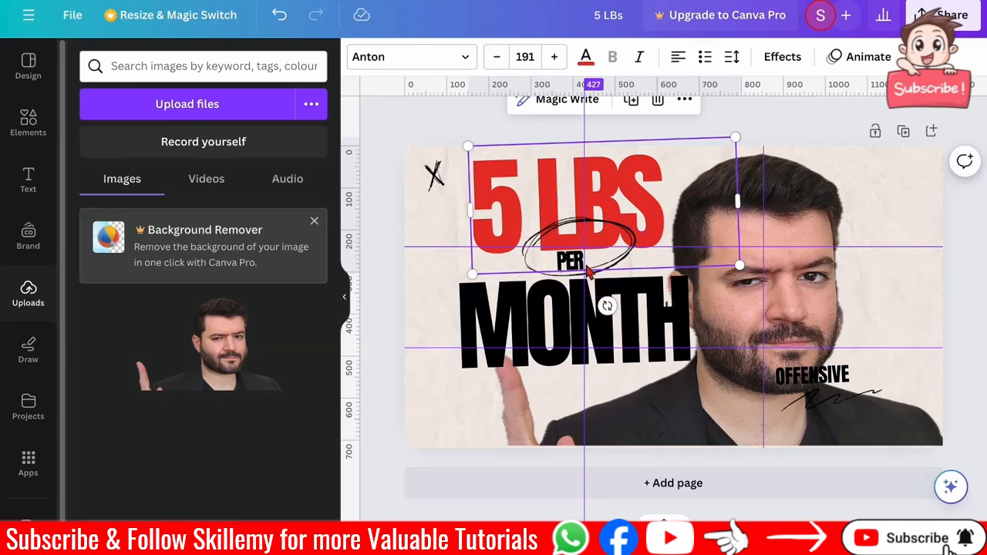
{"action": "left_click_drag", "start_coordinate": [566, 263], "coordinate": [560, 260]}
{"action": "left_click_drag", "start_coordinate": [617, 350], "coordinate": [592, 362]}
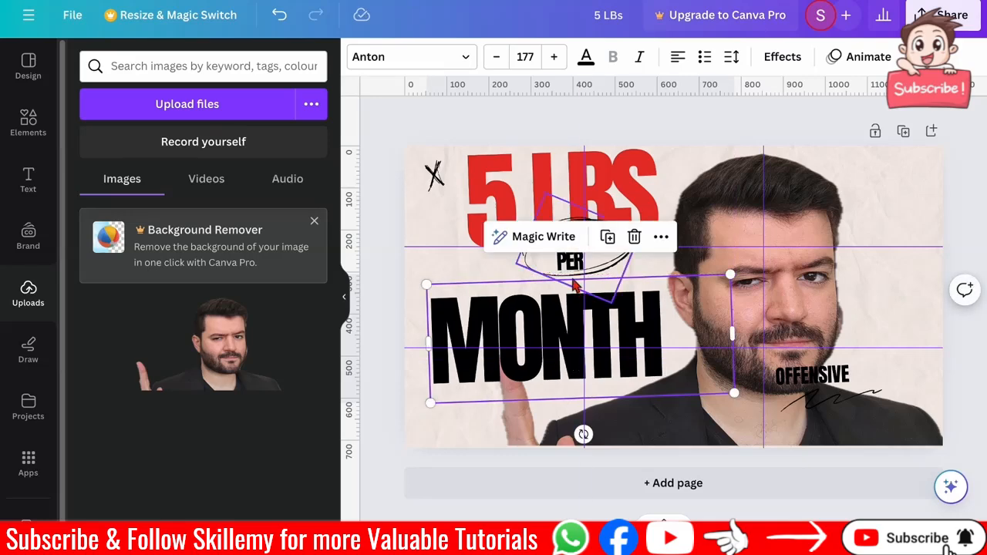
{"action": "mouse_move", "coordinate": [570, 262]}
{"action": "left_mouse_down"}
{"action": "mouse_move", "coordinate": [584, 262]}
{"action": "mouse_move", "coordinate": [555, 286]}
{"action": "left_mouse_up"}
- Enlarge the PER text to font size 59 and centre it inside the scribbled circle
{"action": "left_click", "coordinate": [587, 262]}
{"action": "left_click", "coordinate": [554, 57]}
{"action": "left_click", "coordinate": [554, 57]}
{"action": "left_click", "coordinate": [554, 57]}
{"action": "left_click", "coordinate": [554, 57]}
{"action": "left_click", "coordinate": [554, 57]}
{"action": "left_click", "coordinate": [554, 57]}
{"action": "left_click", "coordinate": [554, 57]}
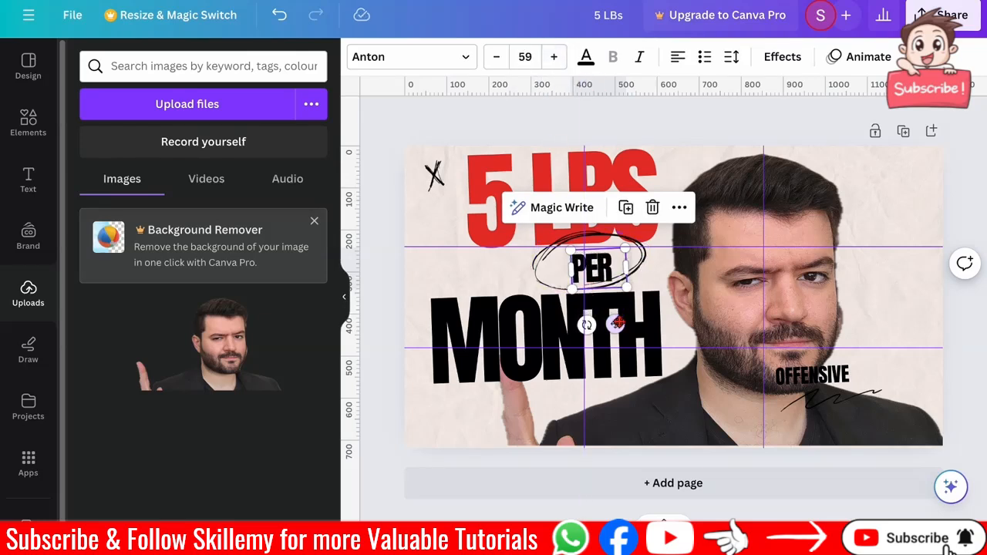
{"action": "left_click_drag", "start_coordinate": [618, 323], "coordinate": [608, 324]}
{"action": "left_click", "coordinate": [815, 132]}
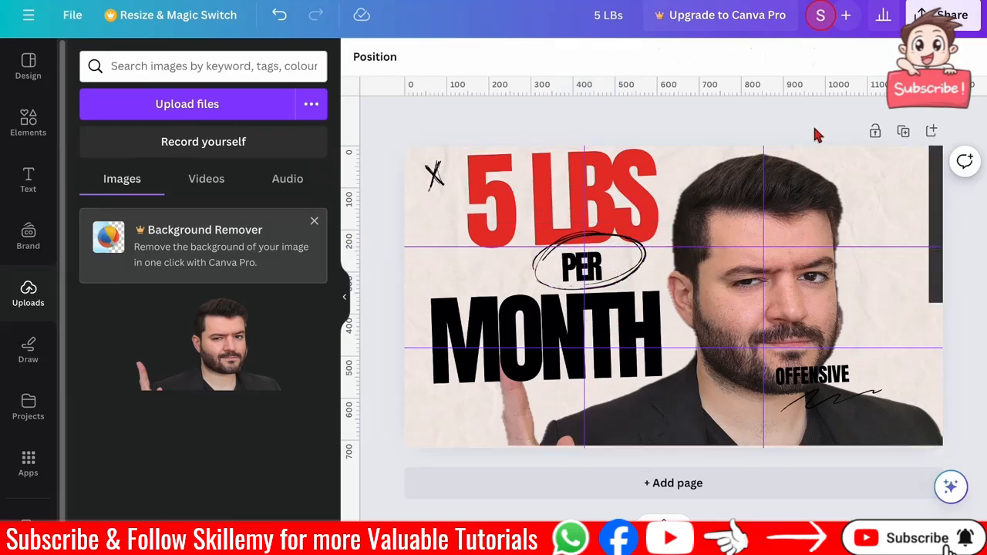
{"action": "left_click", "coordinate": [533, 279]}
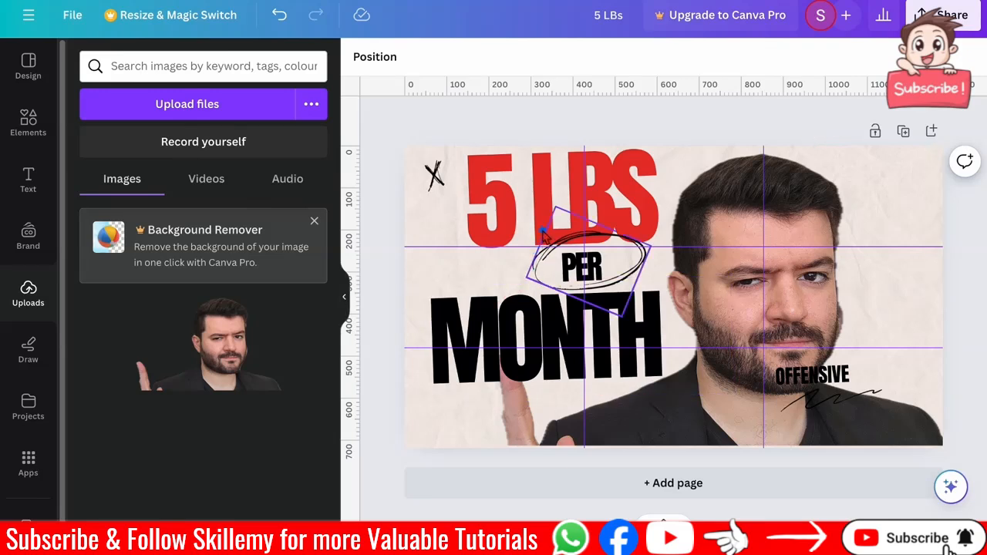
{"action": "left_click_drag", "start_coordinate": [531, 219], "coordinate": [662, 305]}
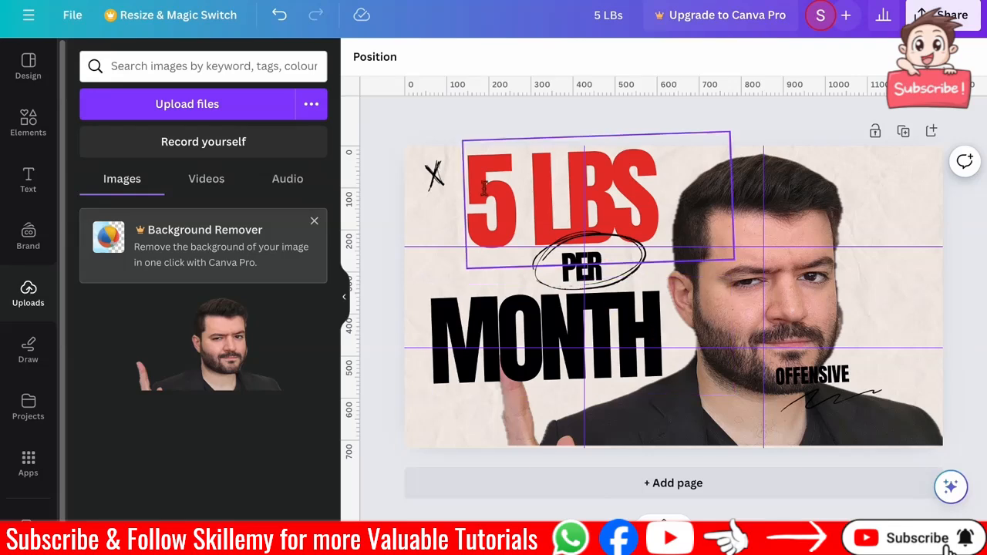
- Move the scribbled X mark to the left of PER inside the circle and place a copy on its right
{"action": "left_click", "coordinate": [434, 176]}
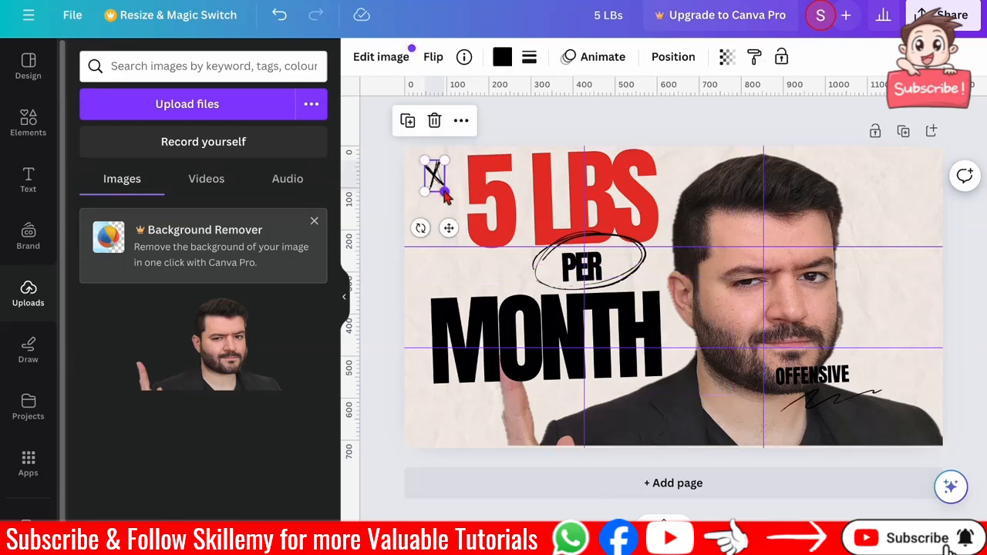
{"action": "left_click_drag", "start_coordinate": [445, 196], "coordinate": [553, 282]}
{"action": "left_click", "coordinate": [441, 213]}
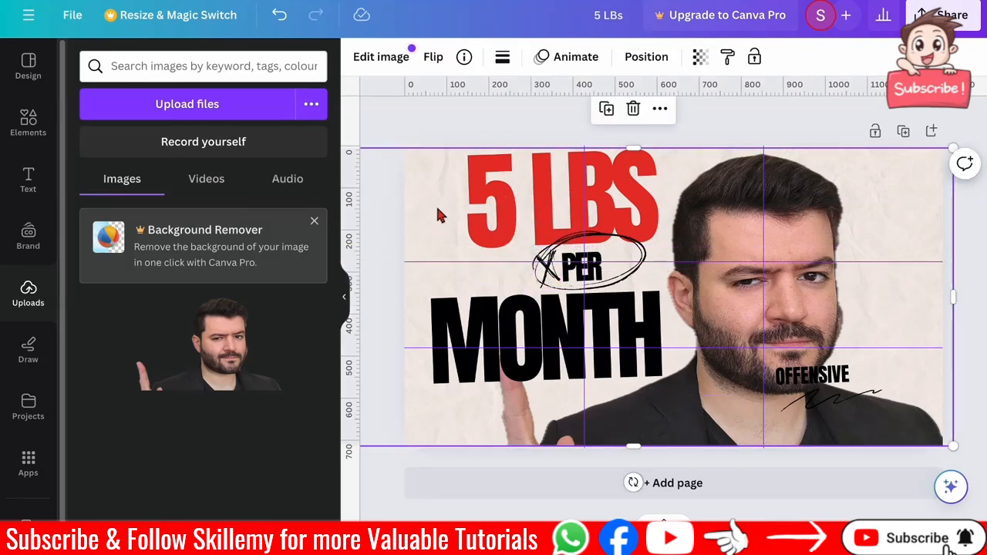
{"action": "left_click", "coordinate": [553, 274]}
{"action": "left_click_drag", "start_coordinate": [552, 275], "coordinate": [624, 267]}
{"action": "left_click", "coordinate": [401, 149]}
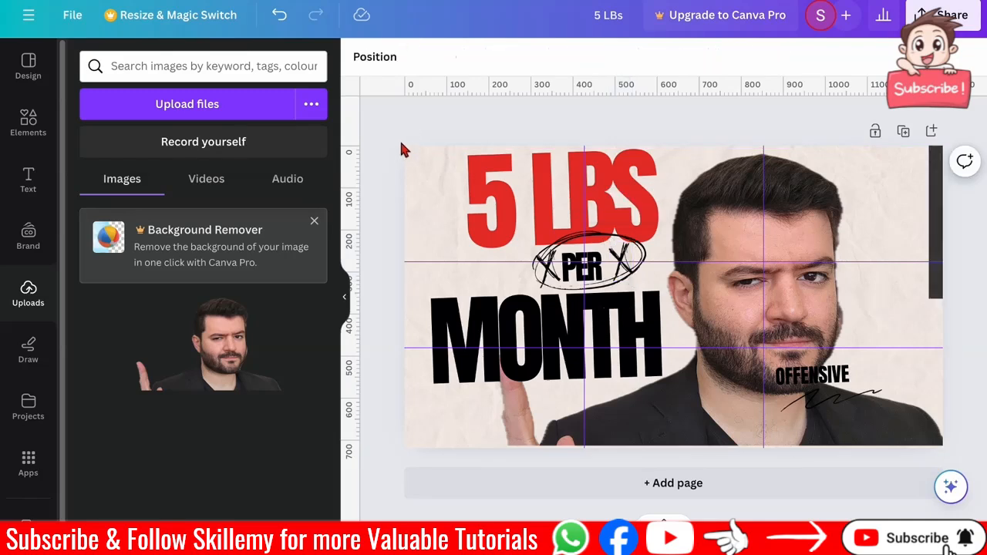
- Apply the Outline shadow effect to the man's photo with a size of 13
{"action": "left_click", "coordinate": [837, 216]}
{"action": "left_click", "coordinate": [381, 57]}
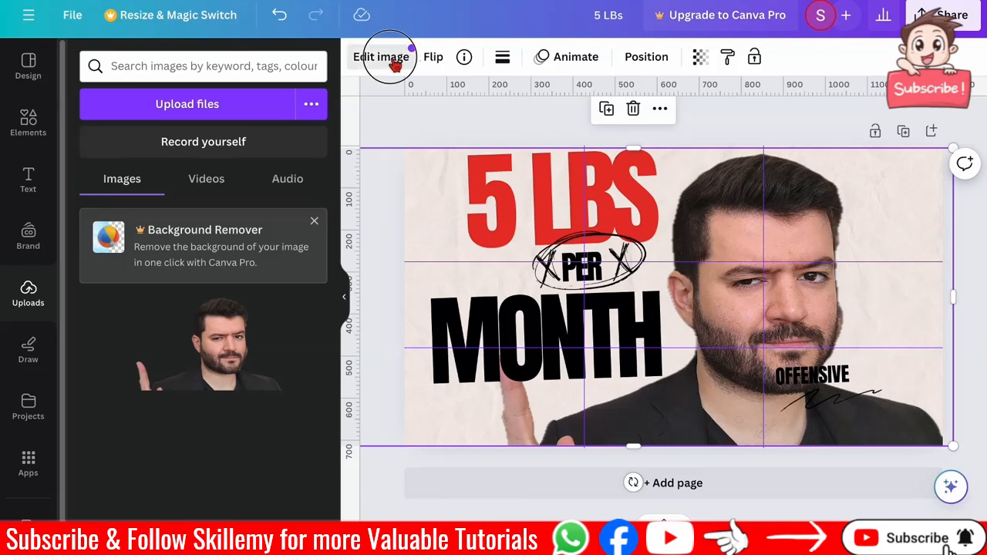
{"action": "scroll", "coordinate": [193, 333], "scroll_direction": "down", "scroll_amount": 3}
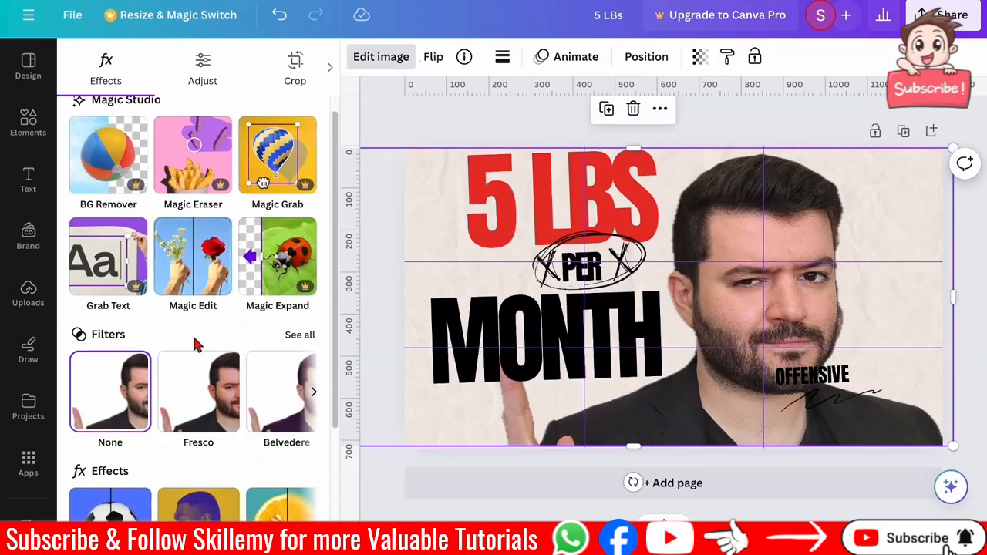
{"action": "left_click", "coordinate": [112, 405]}
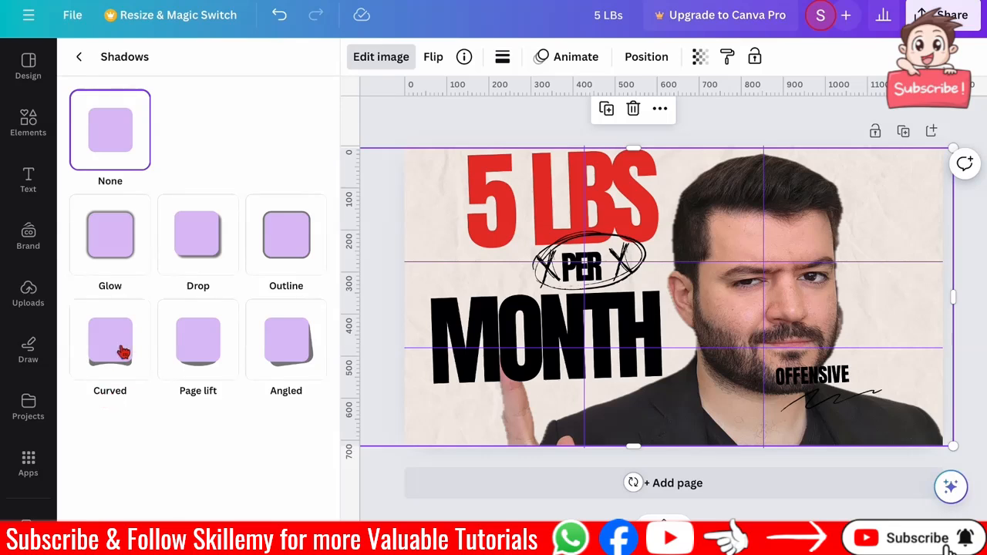
{"action": "left_click", "coordinate": [278, 263]}
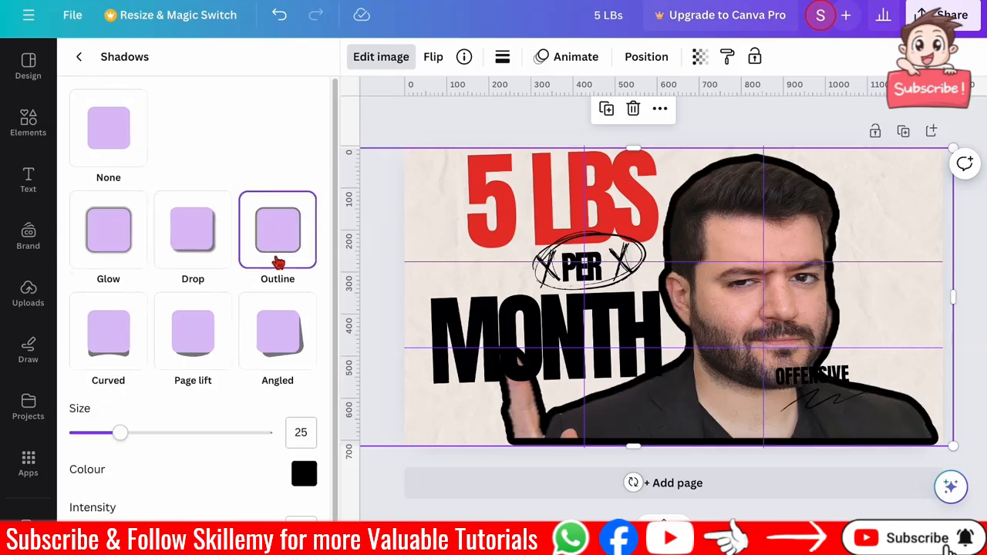
{"action": "left_click_drag", "start_coordinate": [120, 432], "coordinate": [100, 441]}
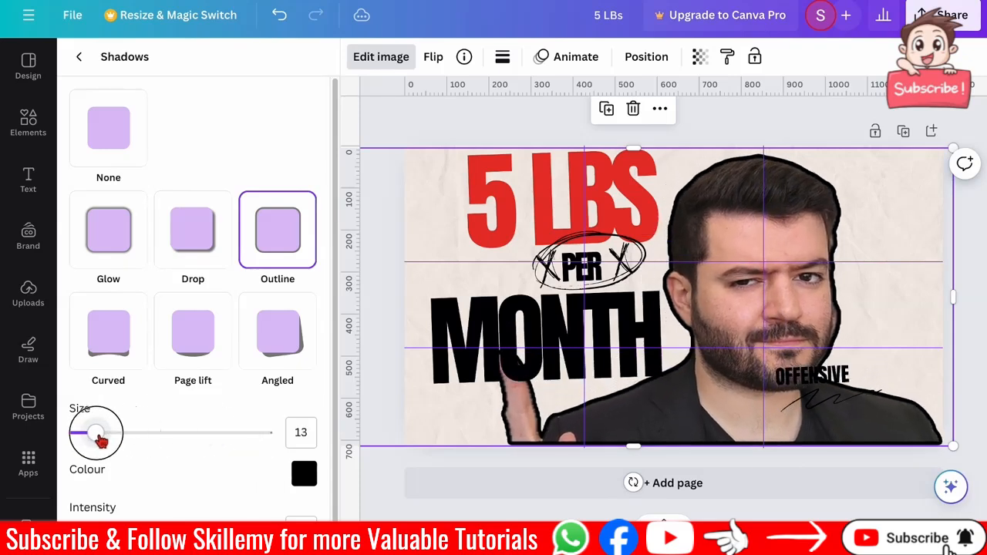
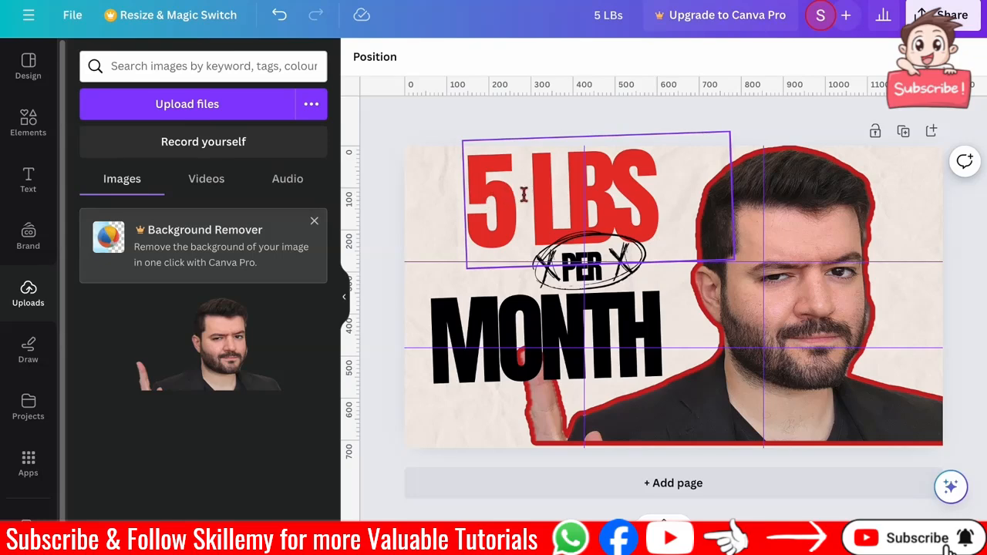
- Move 5 LBS up and left, scale MONTH down to font size 137, shift it under PER, and select 5 LBS
{"action": "left_click_drag", "start_coordinate": [524, 196], "coordinate": [487, 189]}
{"action": "left_click_drag", "start_coordinate": [571, 354], "coordinate": [555, 351]}
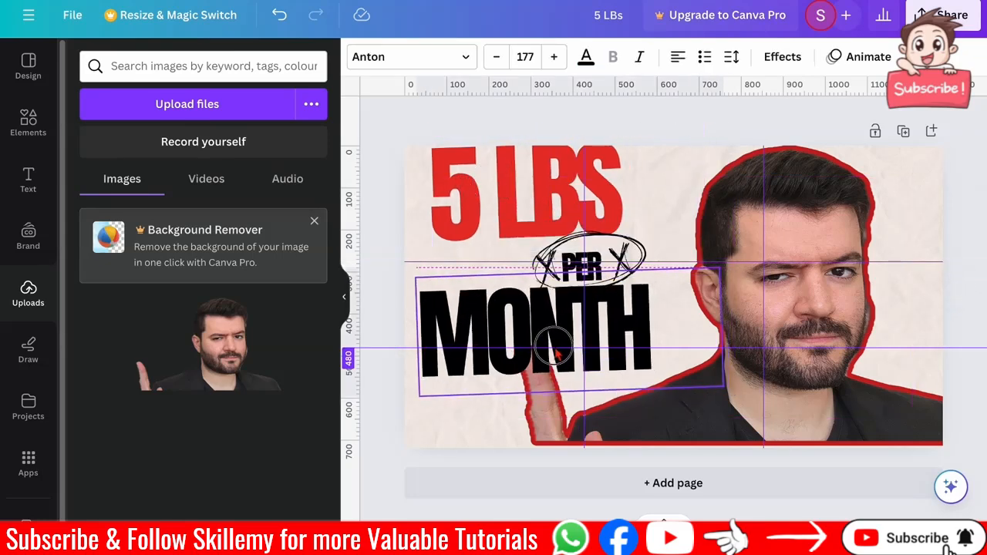
{"action": "left_click_drag", "start_coordinate": [720, 266], "coordinate": [652, 296]}
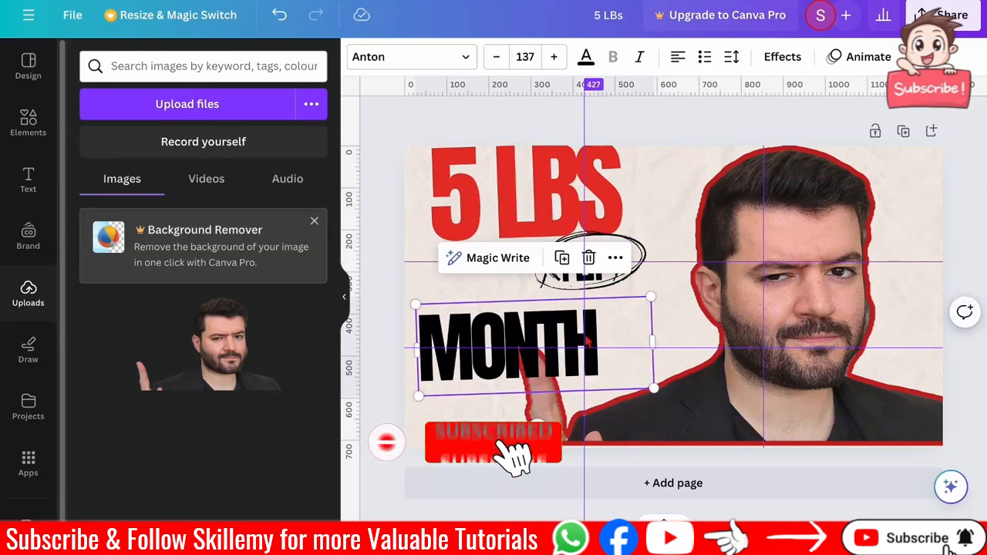
{"action": "left_click_drag", "start_coordinate": [588, 342], "coordinate": [624, 332]}
{"action": "left_click", "coordinate": [693, 250]}
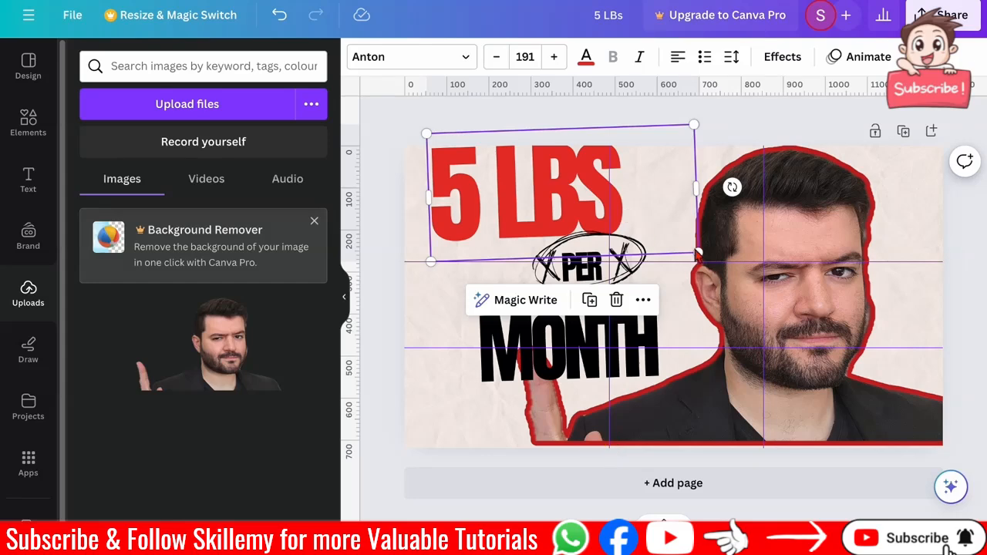
- Enlarge 5 LBS to font size 221 and lower the circled PER with its two X marks into the gap above MONTH
{"action": "left_click_drag", "start_coordinate": [697, 253], "coordinate": [741, 271]}
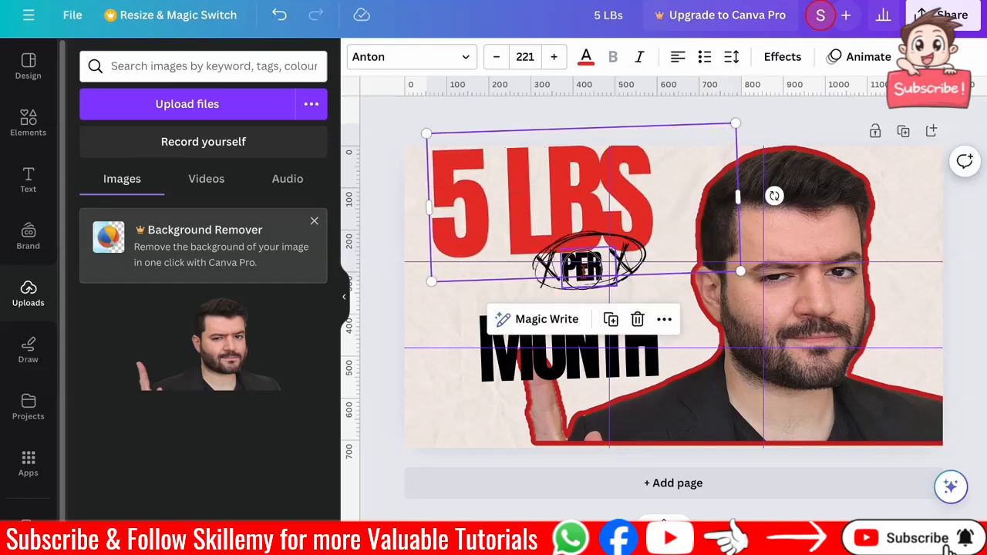
{"action": "left_click_drag", "start_coordinate": [586, 284], "coordinate": [580, 289]}
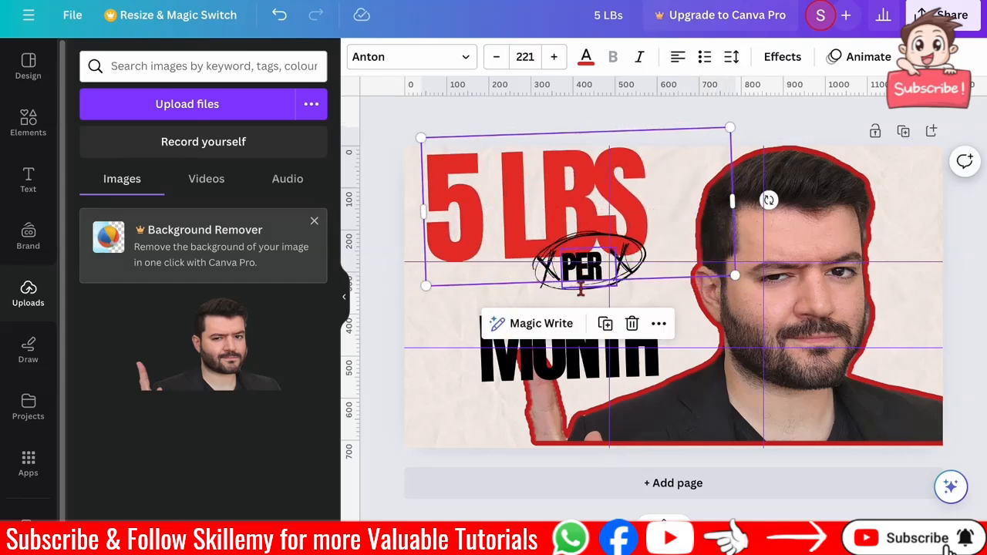
{"action": "left_click", "coordinate": [580, 287]}
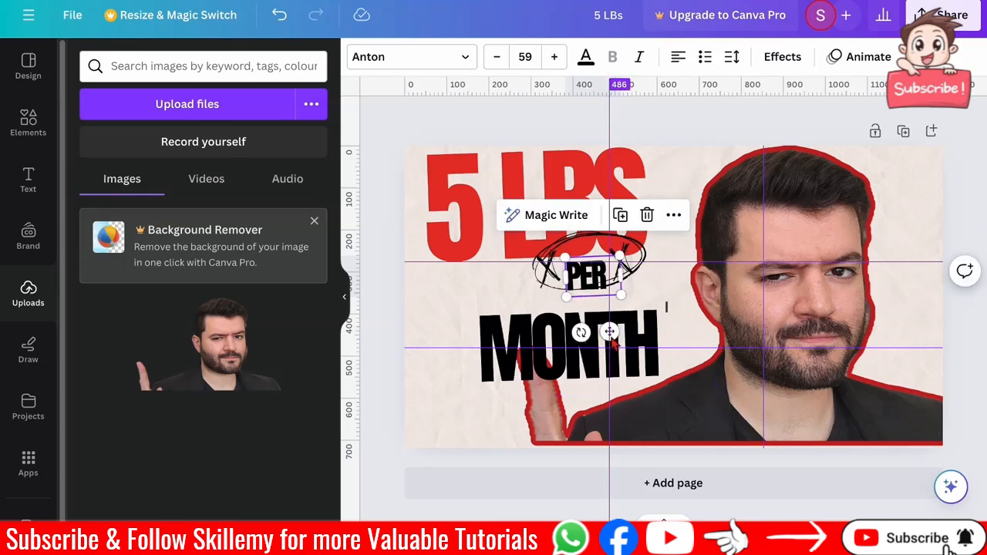
{"action": "left_click_drag", "start_coordinate": [617, 334], "coordinate": [620, 342]}
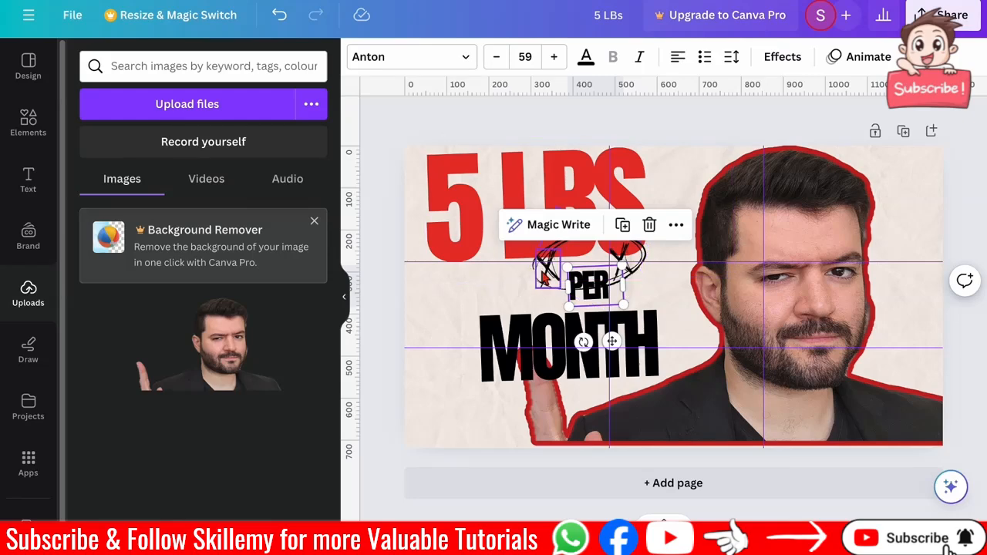
{"action": "left_click_drag", "start_coordinate": [543, 276], "coordinate": [548, 291]}
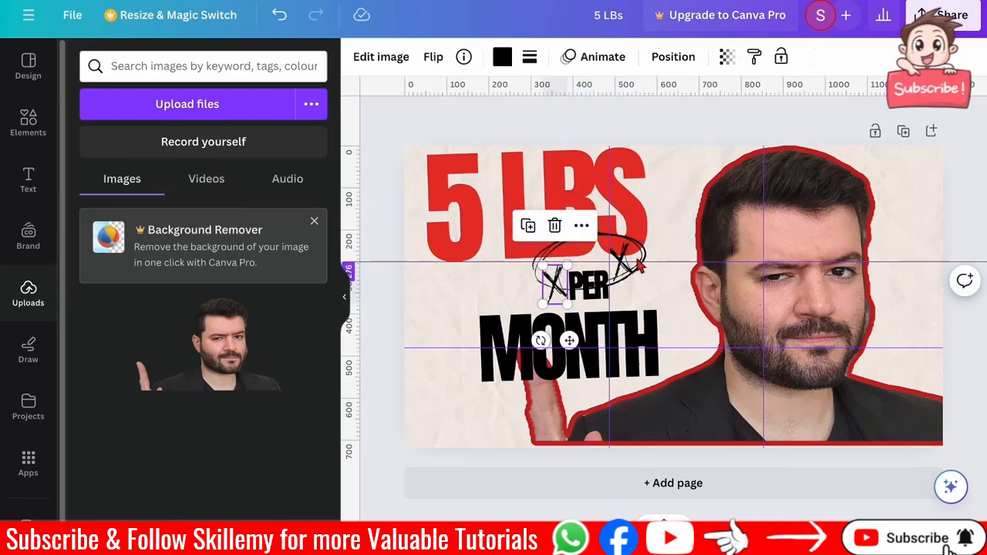
{"action": "mouse_move", "coordinate": [622, 261]}
{"action": "left_mouse_down"}
{"action": "mouse_move", "coordinate": [611, 278]}
{"action": "mouse_move", "coordinate": [648, 280]}
{"action": "mouse_move", "coordinate": [640, 284]}
{"action": "left_mouse_up"}
{"action": "left_click", "coordinate": [608, 105]}
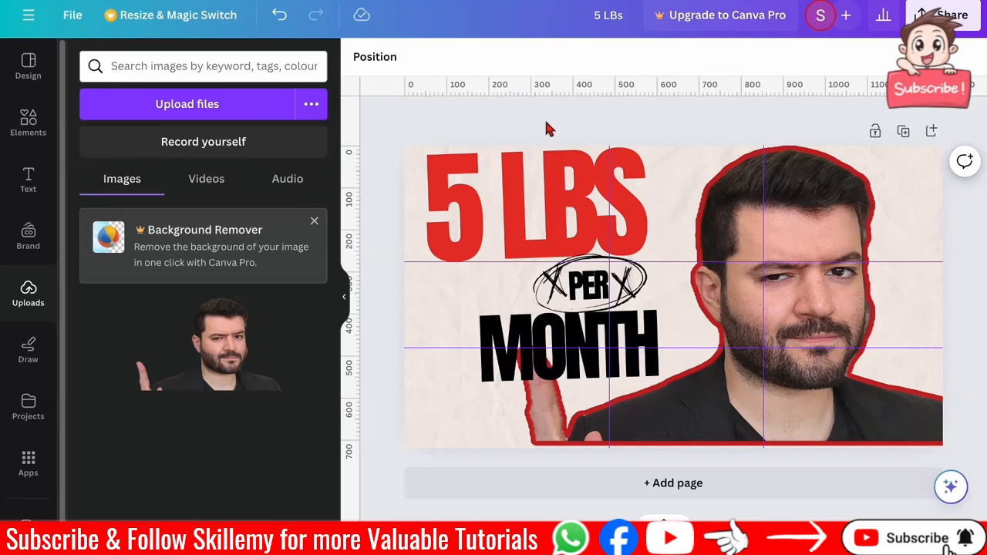
- Apply the Drop shadow effect to the man's photo
{"action": "left_click", "coordinate": [544, 143]}
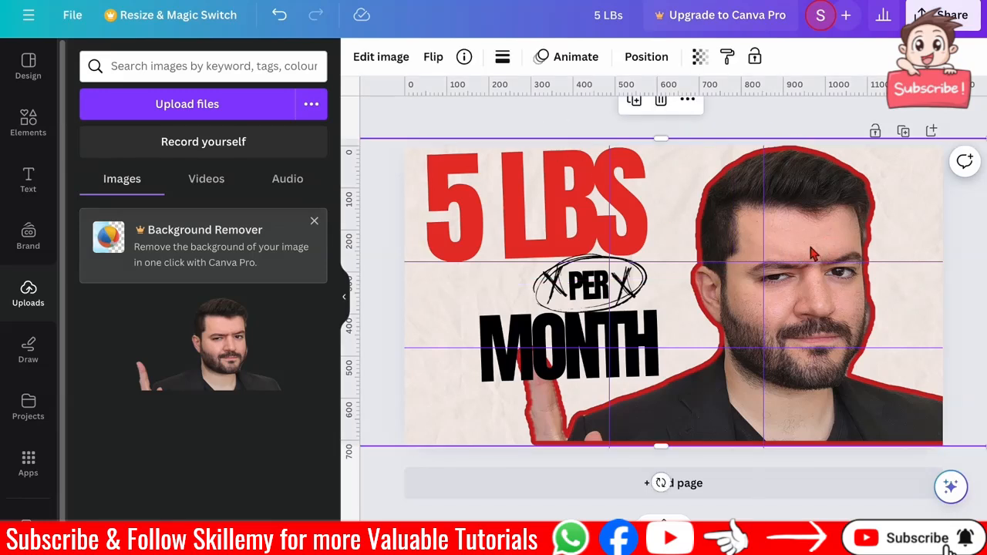
{"action": "left_click", "coordinate": [390, 61]}
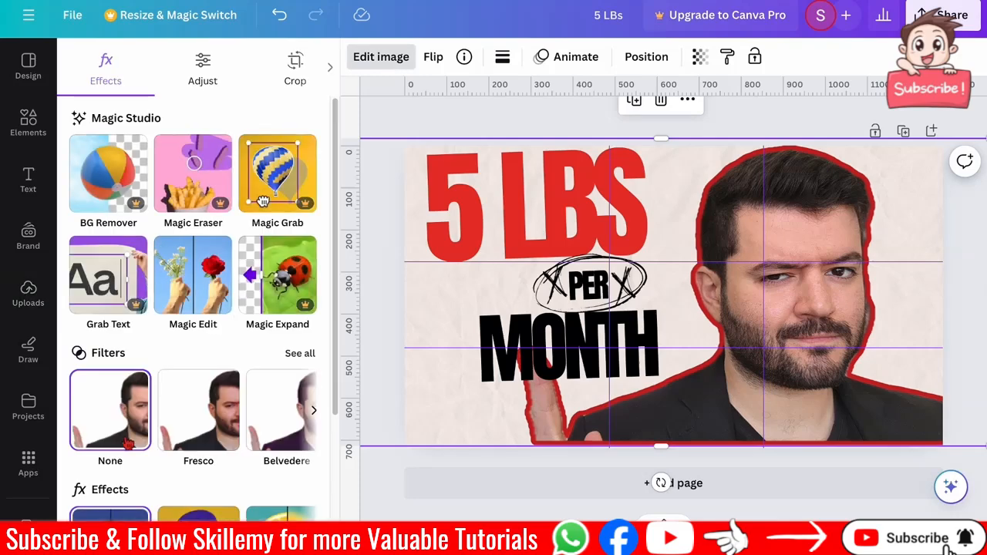
{"action": "scroll", "coordinate": [128, 446], "scroll_direction": "down", "scroll_amount": 1}
{"action": "left_click", "coordinate": [115, 506]}
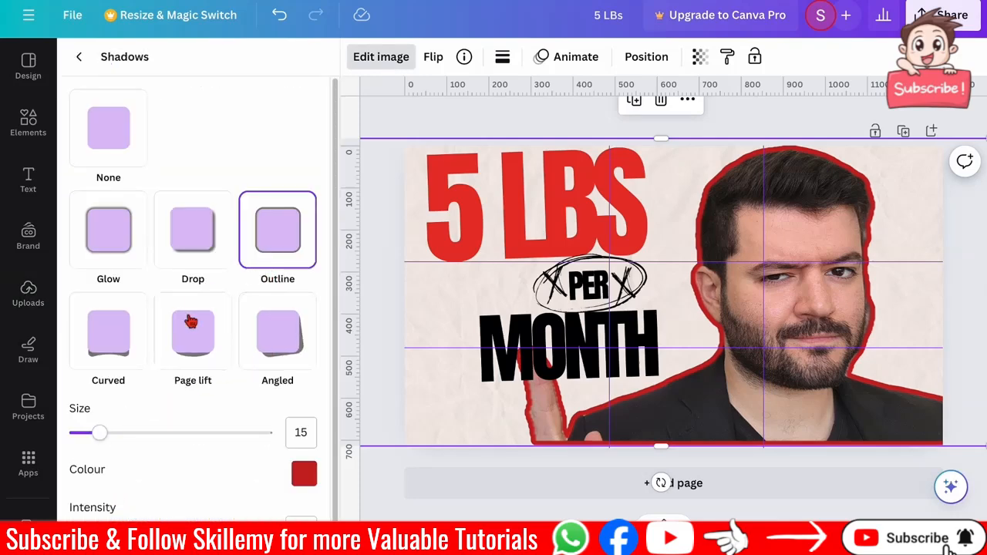
{"action": "scroll", "coordinate": [161, 247], "scroll_direction": "down", "scroll_amount": 1}
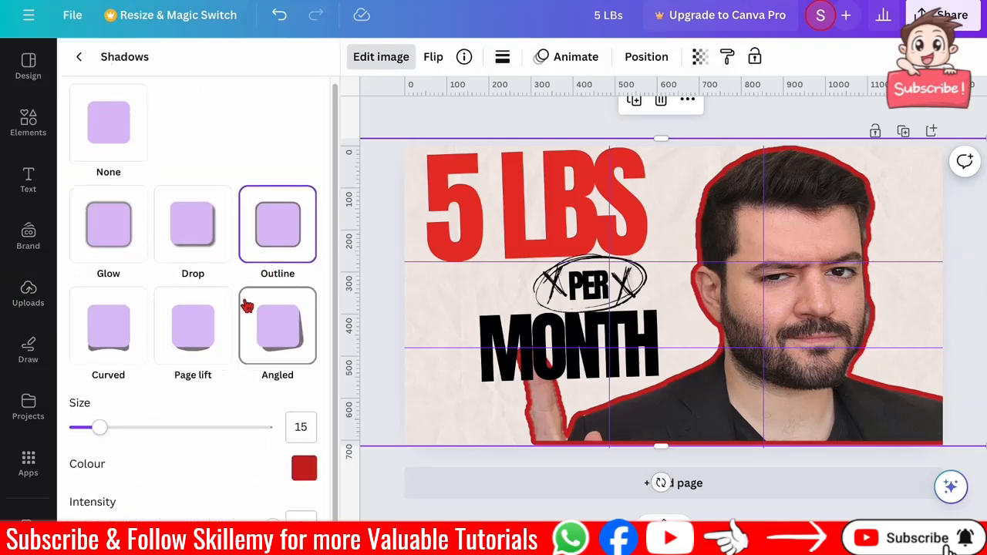
{"action": "left_click", "coordinate": [196, 247]}
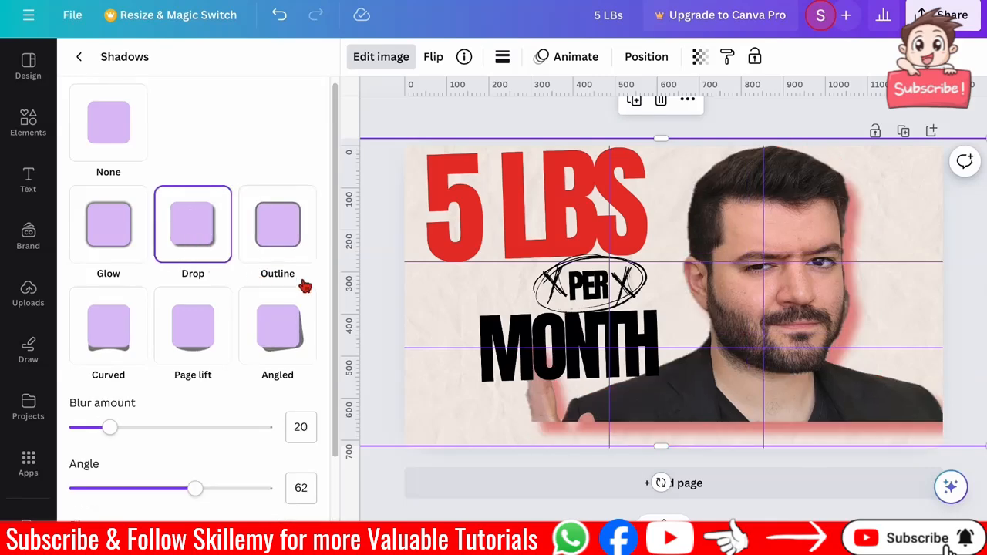
- Extend the man's photo down past the canvas's lower edge and shift it left toward the title text
{"action": "left_click_drag", "start_coordinate": [660, 447], "coordinate": [648, 478]}
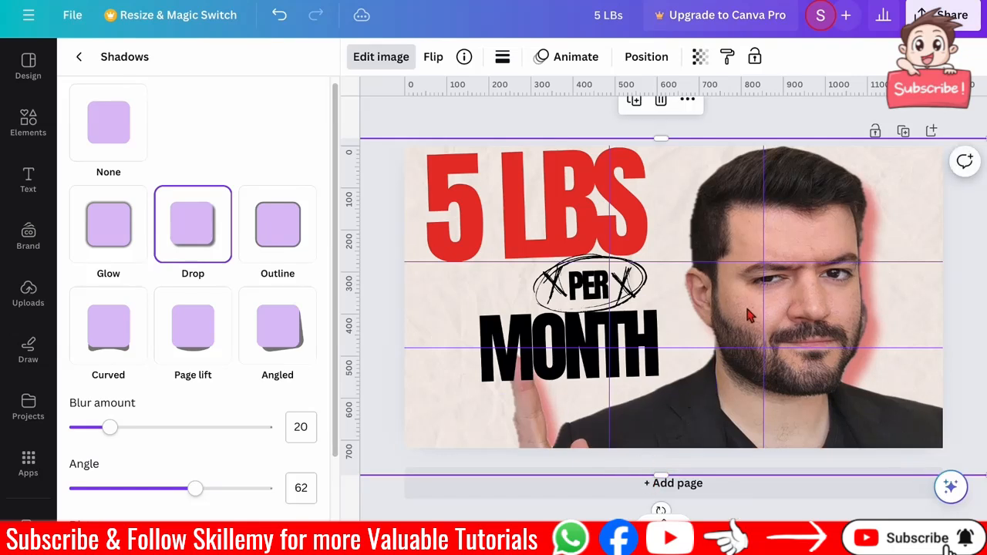
{"action": "left_click_drag", "start_coordinate": [794, 227], "coordinate": [756, 228]}
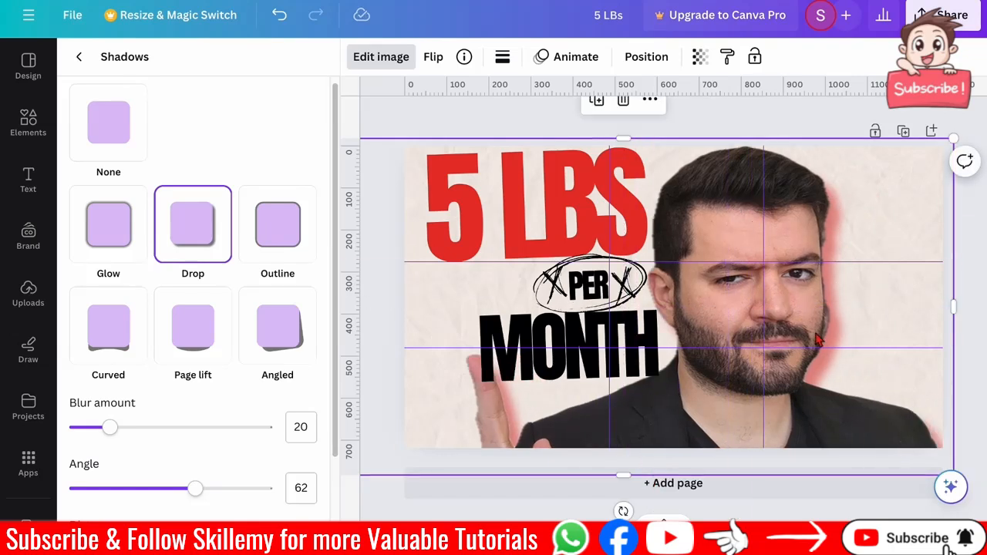
{"action": "left_click_drag", "start_coordinate": [815, 219], "coordinate": [822, 221]}
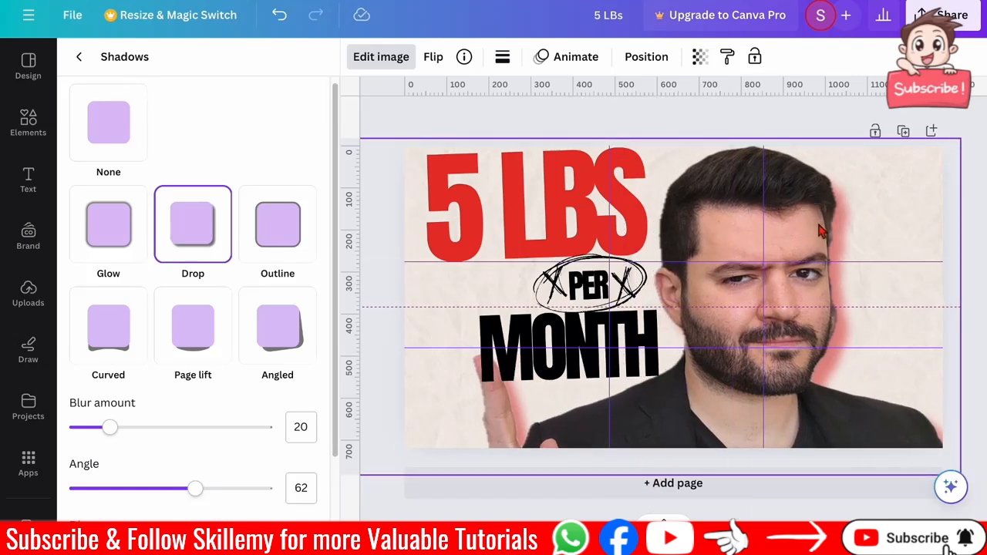
- Set the drop shadow's blur to 0, angle to 36 and distance to 25, and raise its intensity slightly
{"action": "left_click_drag", "start_coordinate": [109, 428], "coordinate": [71, 451]}
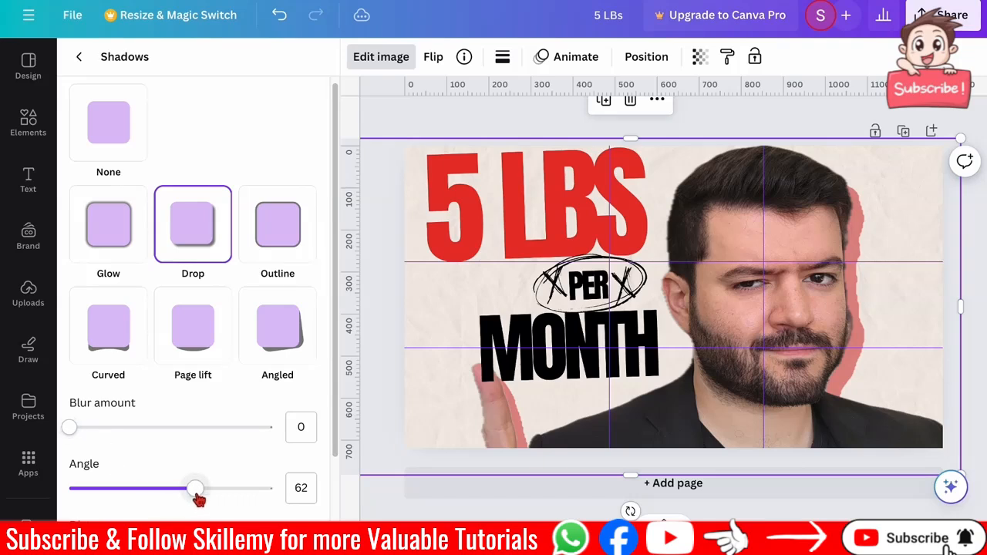
{"action": "left_click_drag", "start_coordinate": [194, 494], "coordinate": [128, 500]}
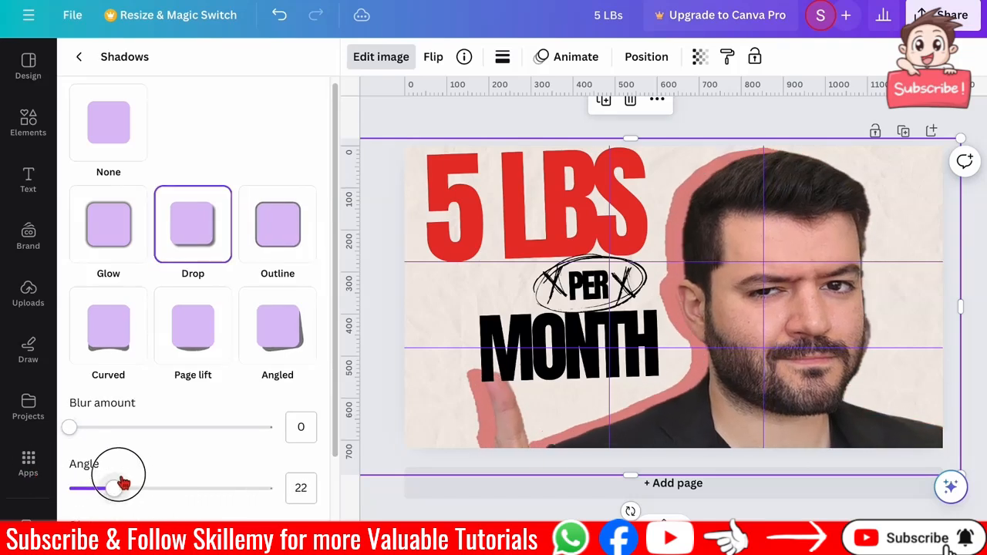
{"action": "left_click_drag", "start_coordinate": [121, 486], "coordinate": [143, 486]}
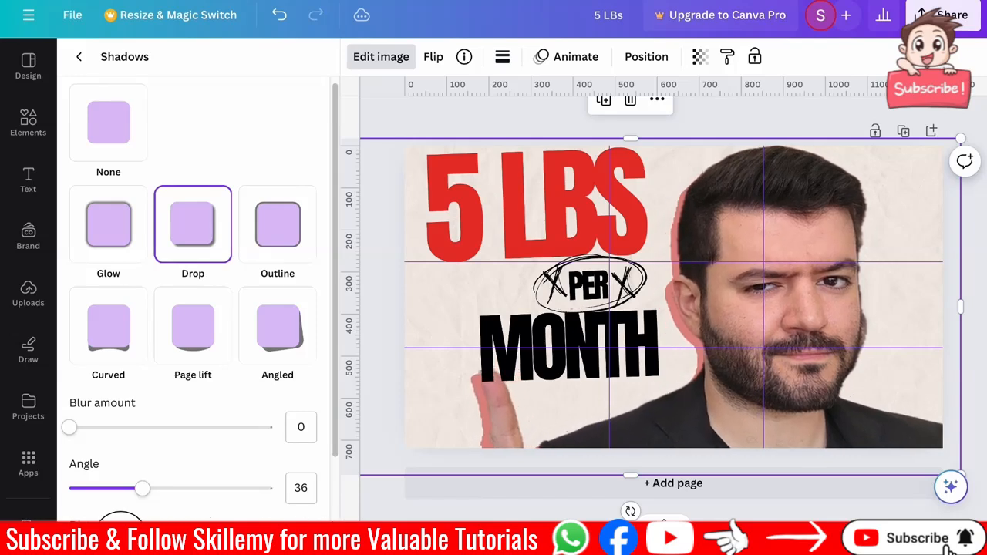
{"action": "scroll", "coordinate": [186, 433], "scroll_direction": "down", "scroll_amount": 3}
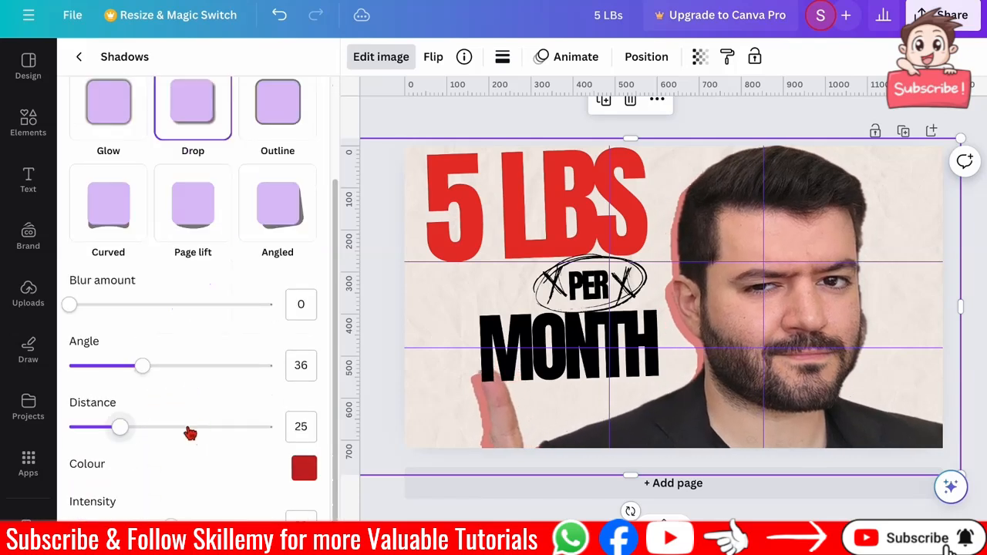
{"action": "mouse_move", "coordinate": [170, 513]}
{"action": "left_mouse_down"}
{"action": "mouse_move", "coordinate": [257, 516]}
{"action": "mouse_move", "coordinate": [176, 516]}
{"action": "left_mouse_up"}
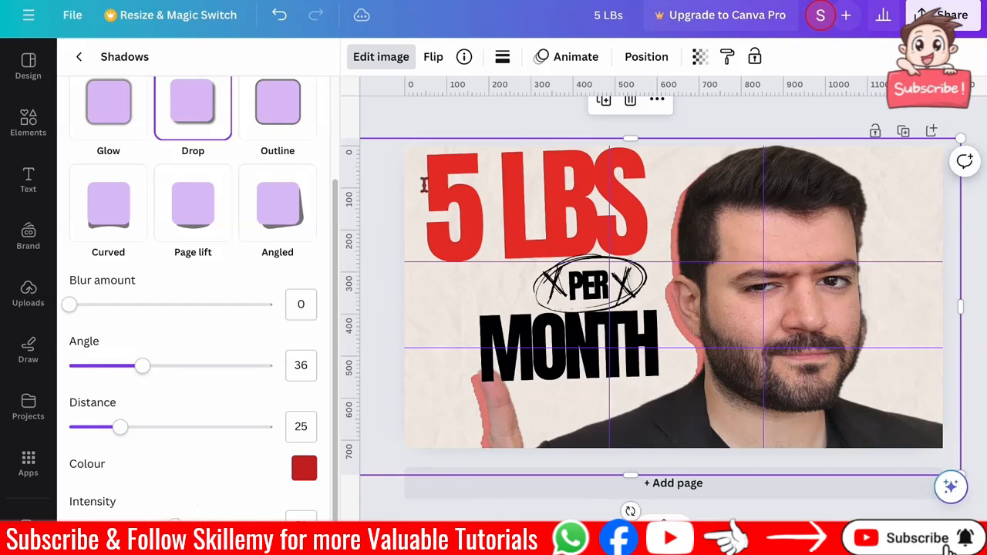
{"action": "left_click", "coordinate": [430, 125]}
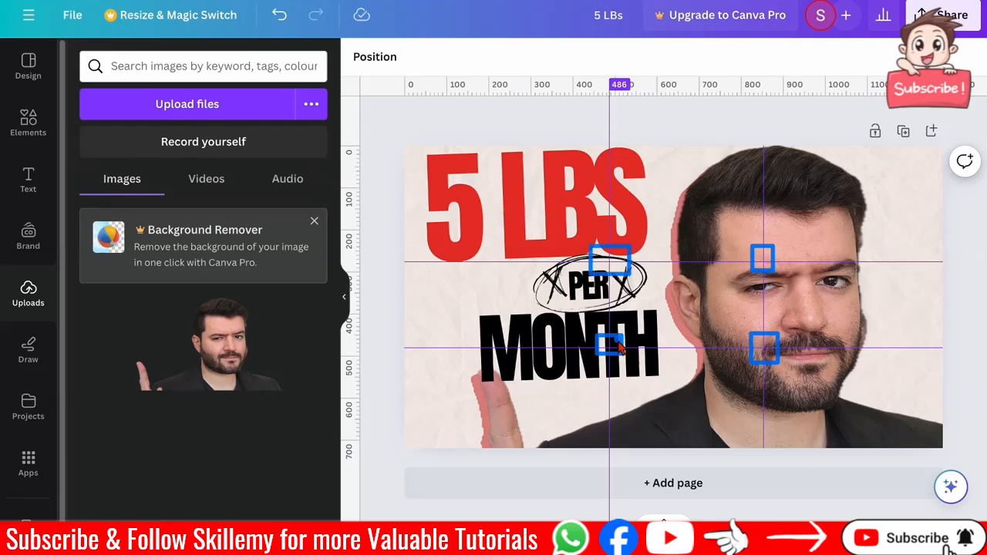
- Scale the man's photo down slightly and reposition it so the face stays on the right vertical guide
{"action": "left_click_drag", "start_coordinate": [617, 247], "coordinate": [619, 248]}
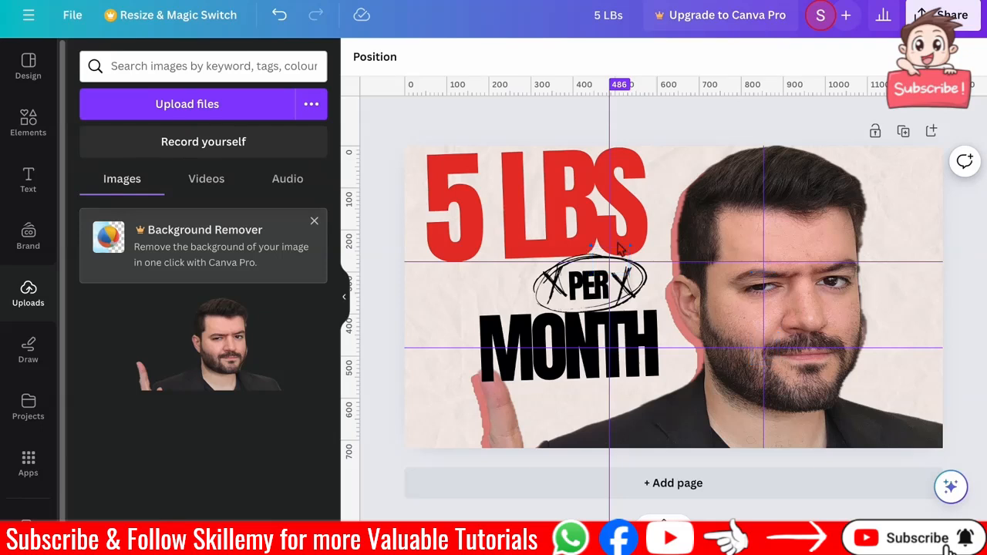
{"action": "left_click", "coordinate": [806, 241]}
{"action": "mouse_move", "coordinate": [816, 255]}
{"action": "left_mouse_down"}
{"action": "mouse_move", "coordinate": [797, 224]}
{"action": "mouse_move", "coordinate": [811, 236]}
{"action": "left_mouse_up"}
{"action": "left_click_drag", "start_coordinate": [963, 147], "coordinate": [879, 174]}
{"action": "left_click_drag", "start_coordinate": [838, 238], "coordinate": [818, 234]}
{"action": "double_click", "coordinate": [818, 234]}
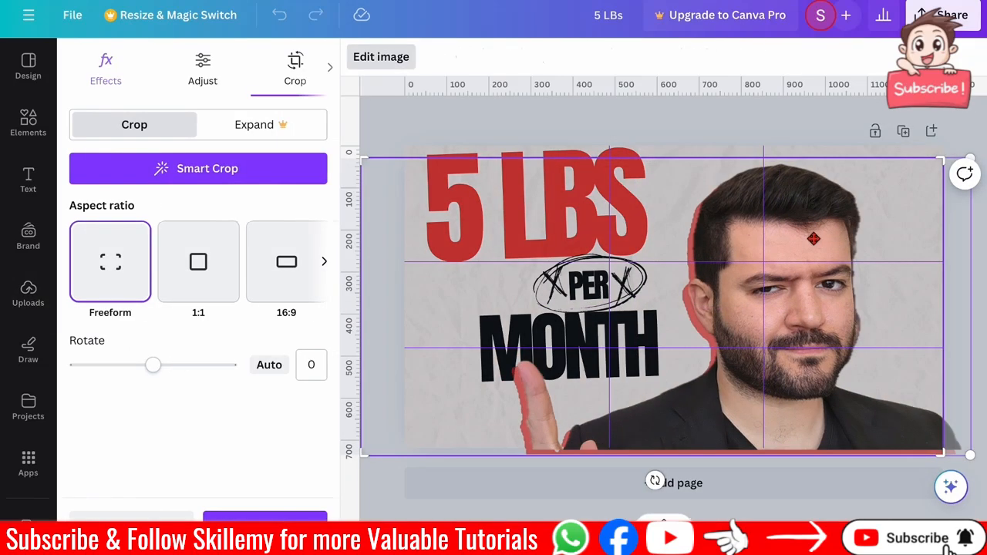
{"action": "left_click", "coordinate": [730, 131]}
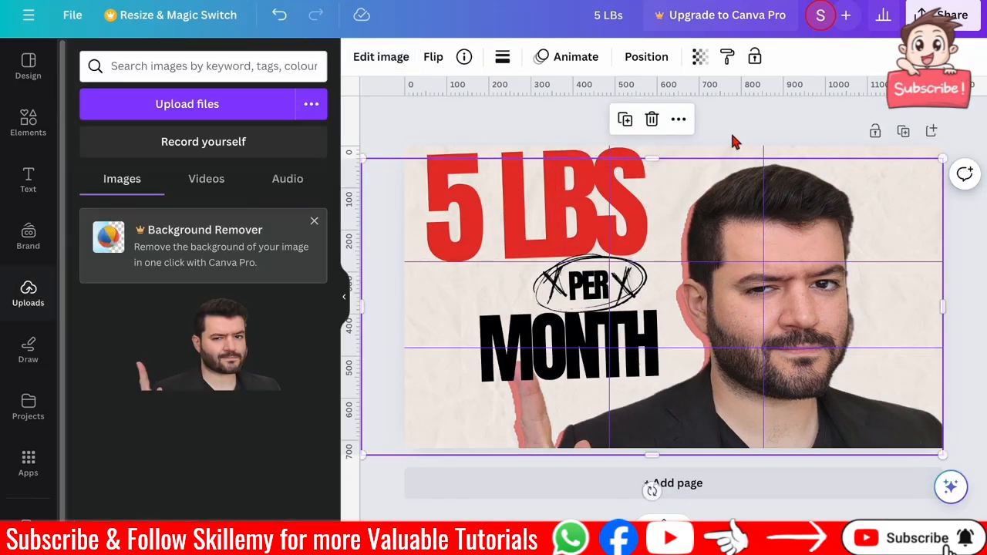
{"action": "left_click", "coordinate": [510, 117]}
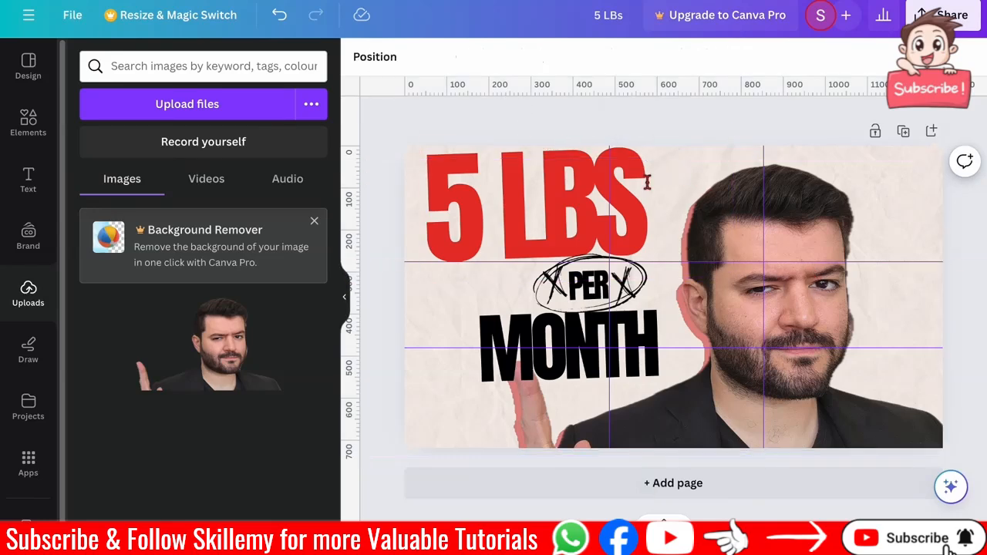
- Open the man's photo in Magic Edit with click selection and describe the edit as "change the jacket color to dark red"
{"action": "double_click", "coordinate": [797, 325]}
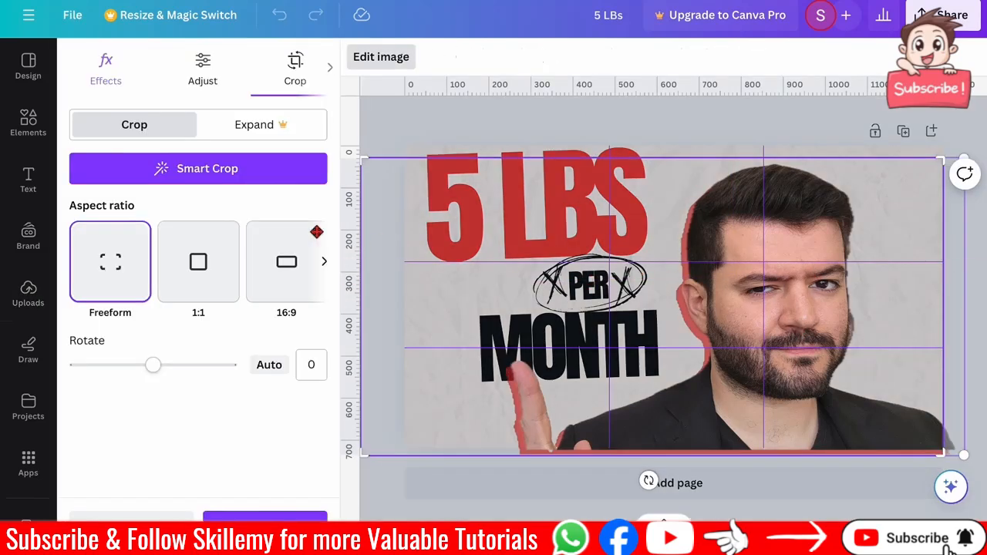
{"action": "left_click", "coordinate": [106, 68]}
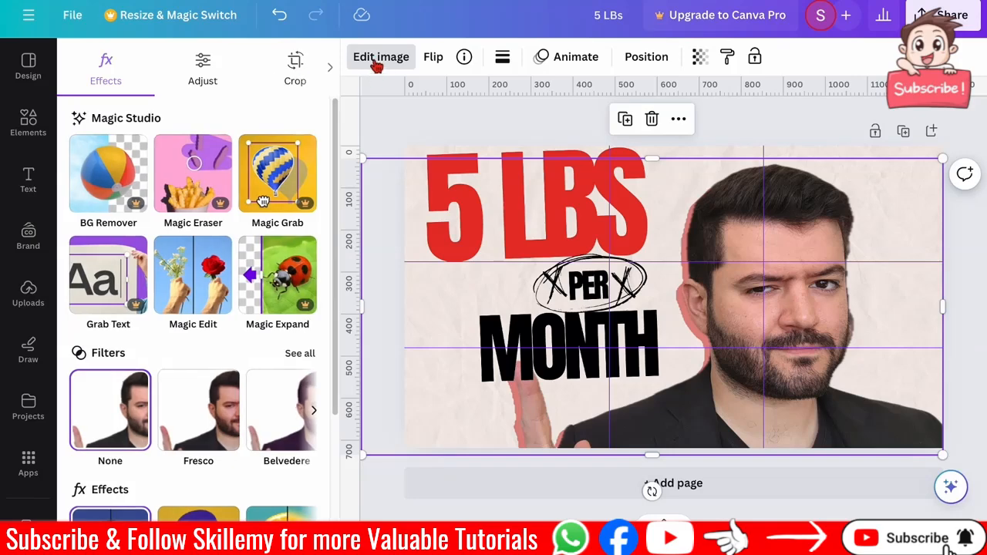
{"action": "left_click", "coordinate": [196, 266]}
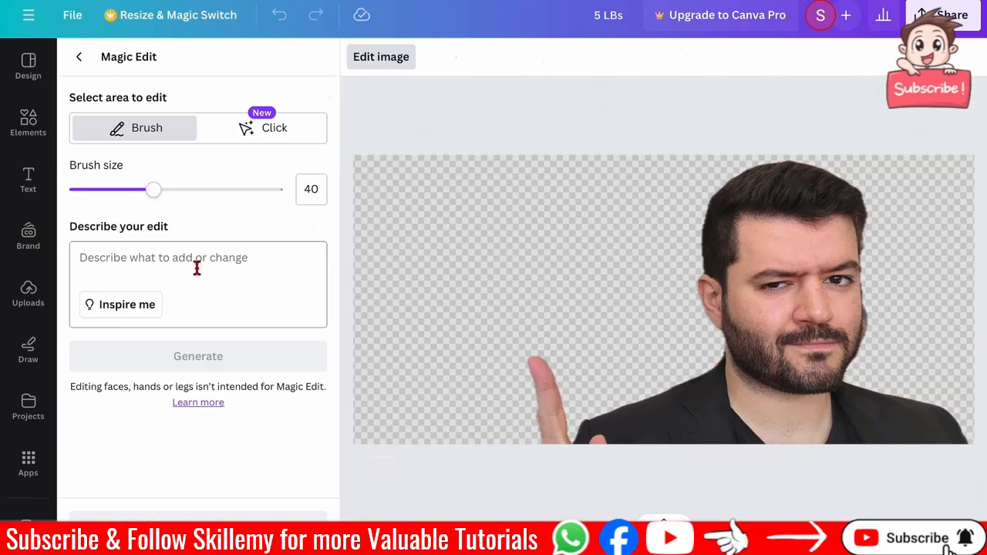
{"action": "left_click", "coordinate": [247, 132]}
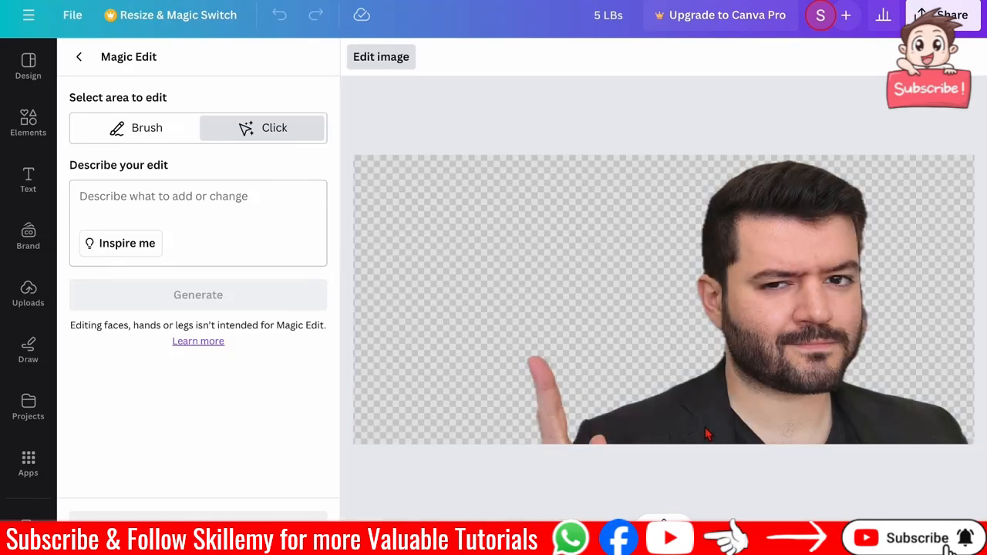
{"action": "left_click", "coordinate": [689, 436]}
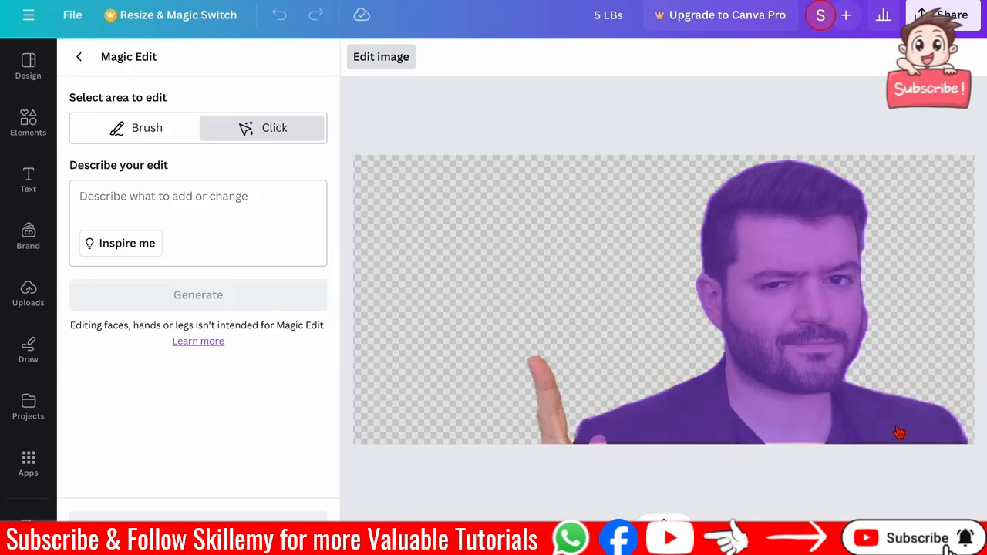
{"action": "left_click", "coordinate": [176, 207]}
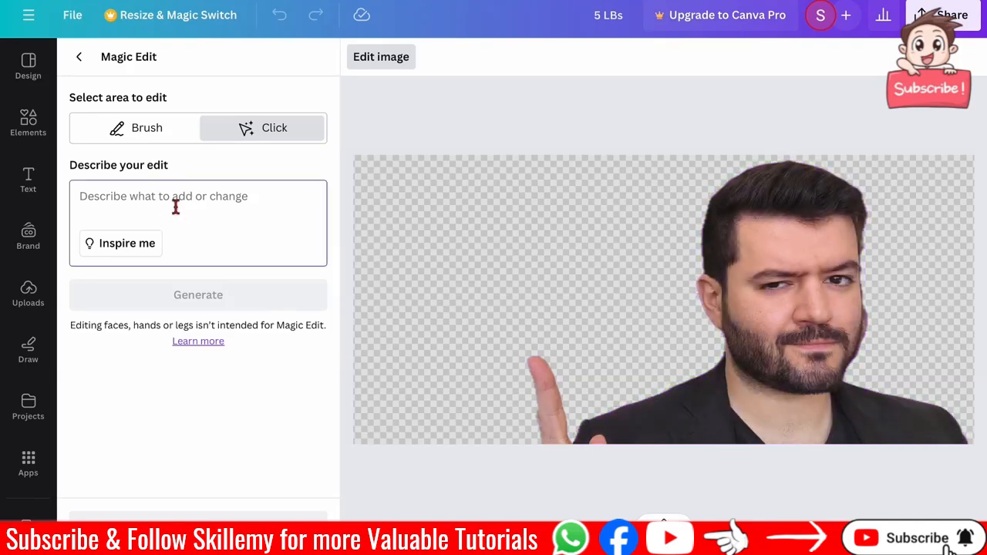
{"action": "type", "text": "chna"}
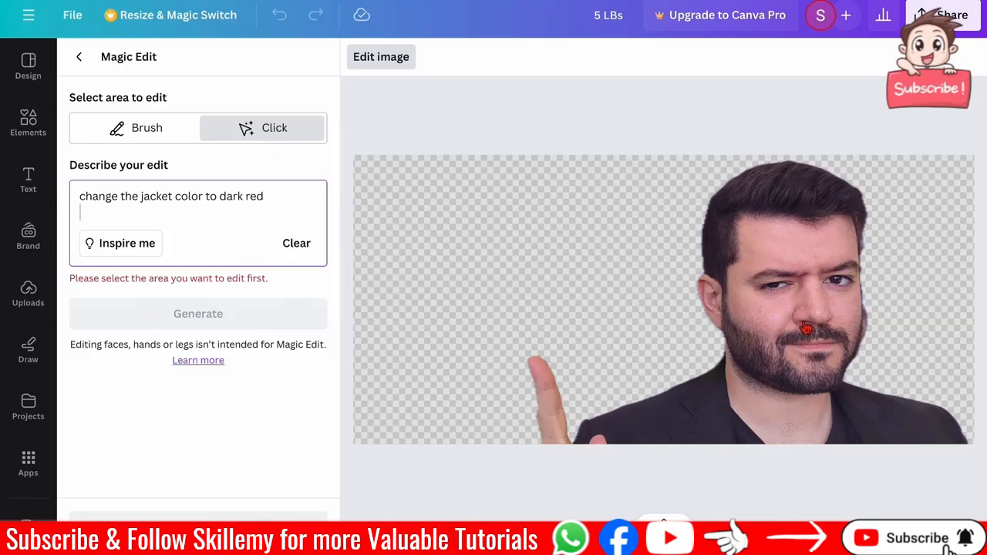
- Generate Magic Edit variations for the selected man and discard them
{"action": "left_click", "coordinate": [754, 394]}
{"action": "left_click", "coordinate": [231, 295]}
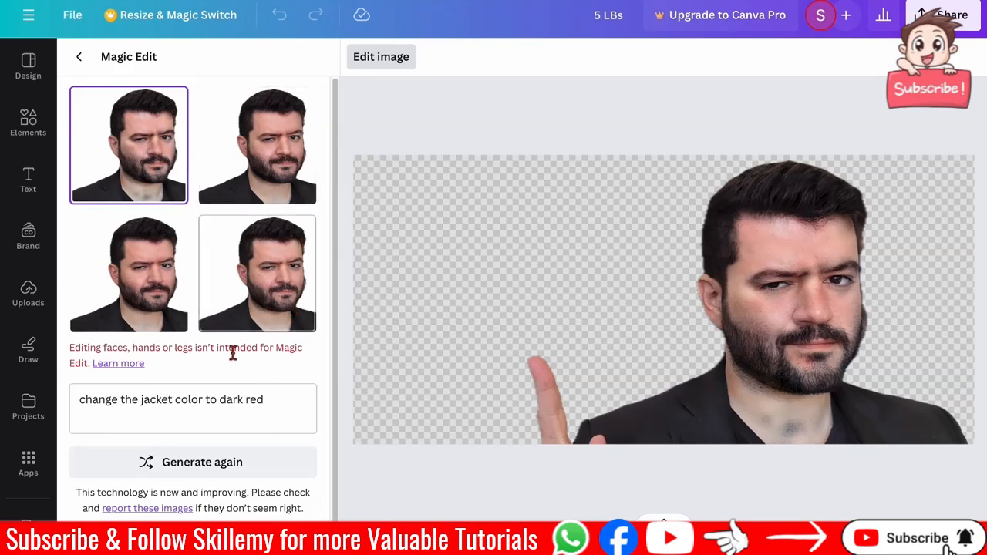
{"action": "scroll", "coordinate": [227, 359], "scroll_direction": "down", "scroll_amount": 1}
{"action": "left_click", "coordinate": [275, 380]}
{"action": "scroll", "coordinate": [262, 366], "scroll_direction": "up", "scroll_amount": 1}
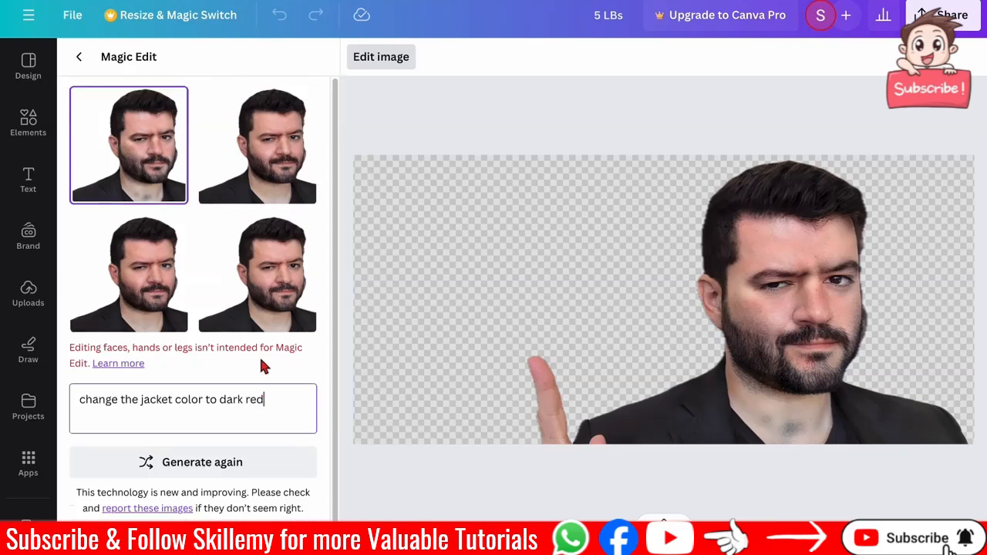
{"action": "scroll", "coordinate": [266, 340], "scroll_direction": "down", "scroll_amount": 1}
{"action": "left_click", "coordinate": [648, 405]}
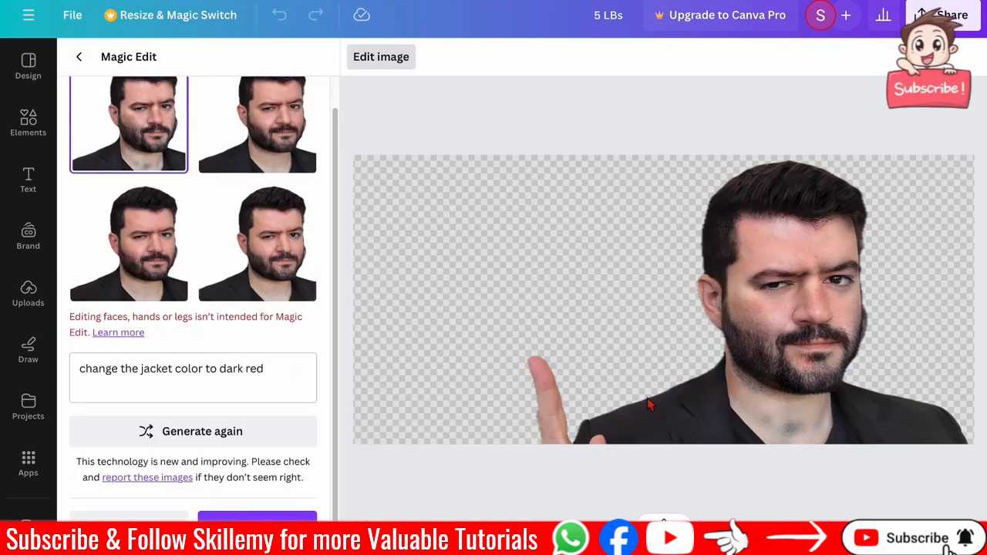
{"action": "left_click", "coordinate": [101, 511]}
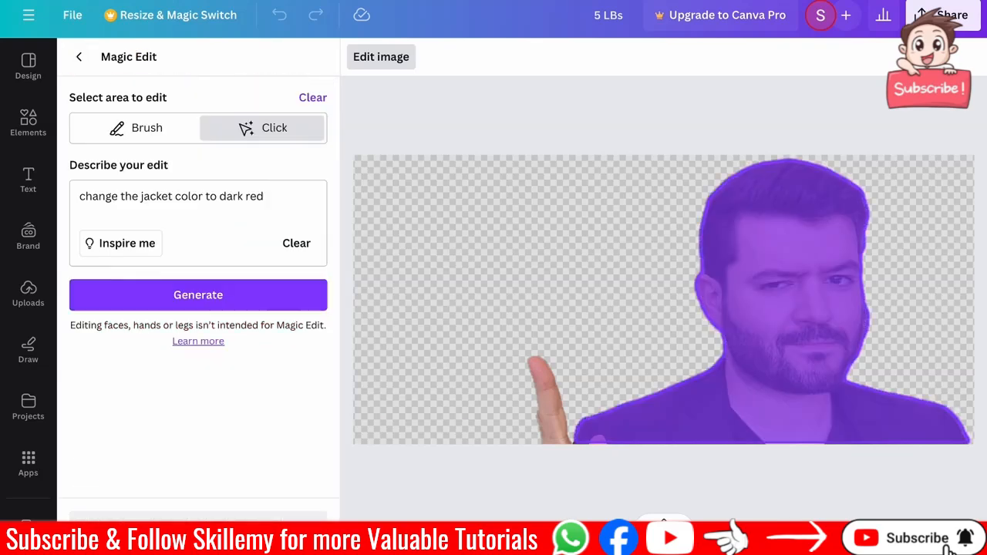
- Switch Magic Edit to brush selection, clear the existing selection and set the brush size to 22
{"action": "left_click", "coordinate": [117, 128]}
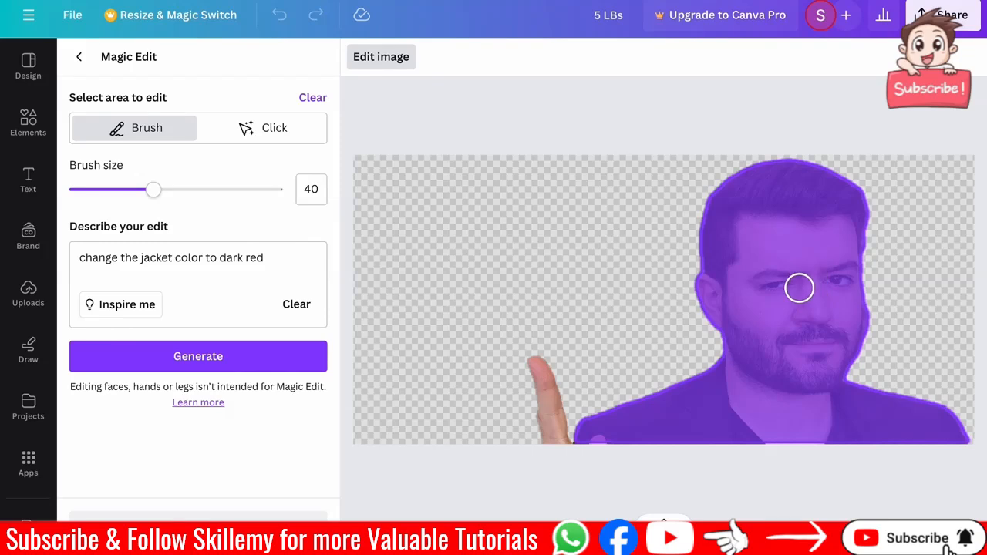
{"action": "left_click_drag", "start_coordinate": [695, 412], "coordinate": [715, 391]}
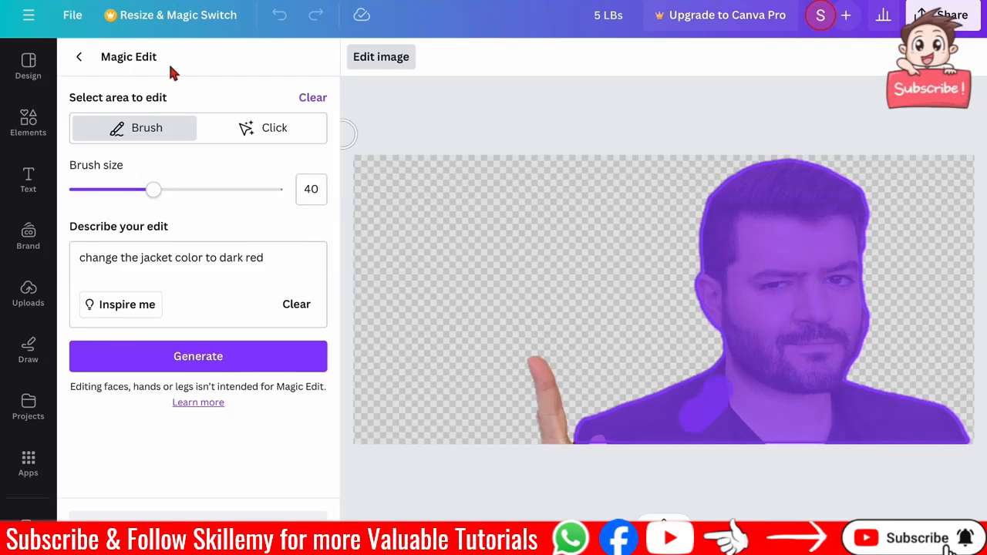
{"action": "left_click", "coordinate": [311, 98]}
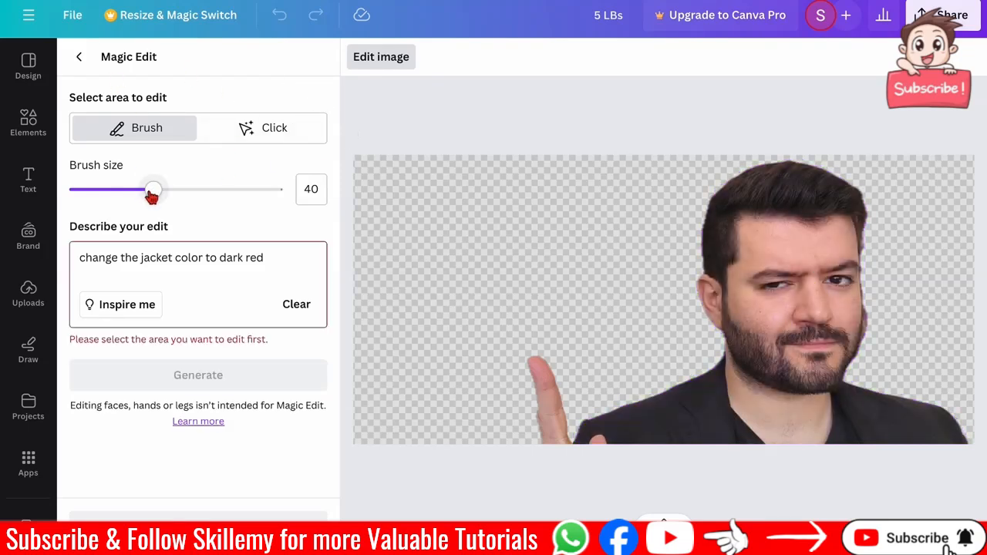
{"action": "left_click_drag", "start_coordinate": [152, 190], "coordinate": [114, 190]}
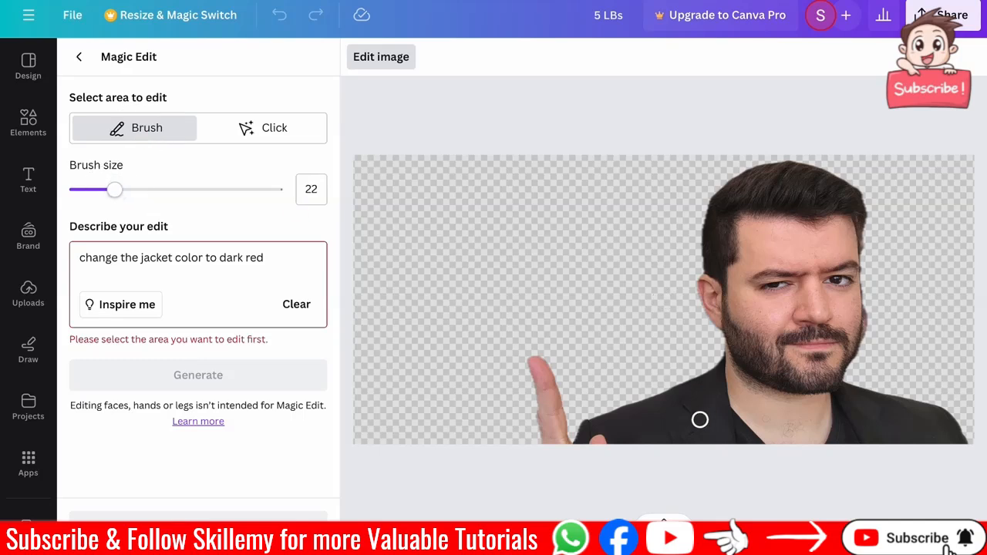
- Brush over the man's jacket on both shoulders and along the lapels, leaving out the face and neck
{"action": "mouse_move", "coordinate": [699, 418]}
{"action": "left_mouse_down"}
{"action": "mouse_move", "coordinate": [717, 377]}
{"action": "mouse_move", "coordinate": [591, 426]}
{"action": "mouse_move", "coordinate": [612, 419]}
{"action": "mouse_move", "coordinate": [615, 437]}
{"action": "mouse_move", "coordinate": [647, 423]}
{"action": "mouse_move", "coordinate": [616, 430]}
{"action": "mouse_move", "coordinate": [676, 436]}
{"action": "mouse_move", "coordinate": [715, 402]}
{"action": "mouse_move", "coordinate": [718, 367]}
{"action": "mouse_move", "coordinate": [670, 414]}
{"action": "left_mouse_up"}
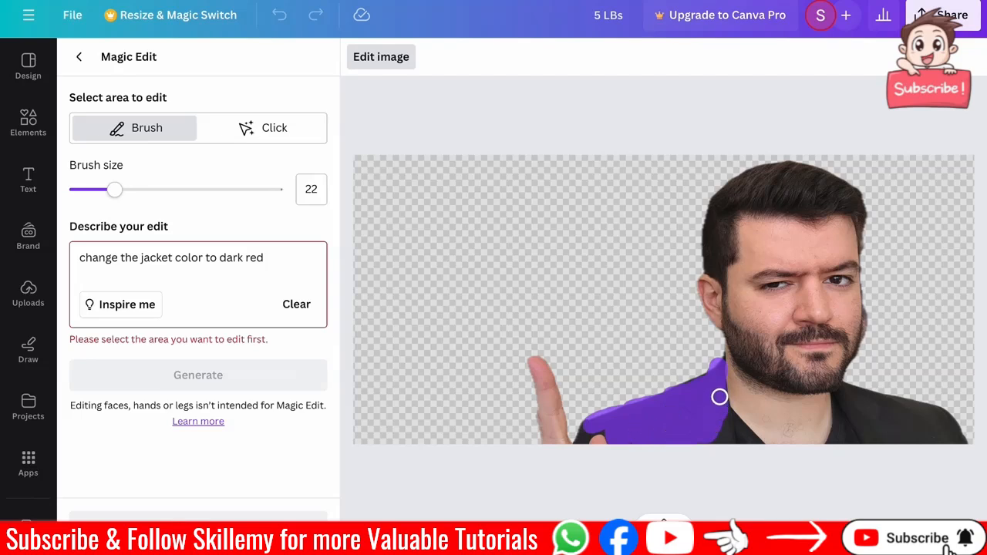
{"action": "left_click", "coordinate": [715, 435]}
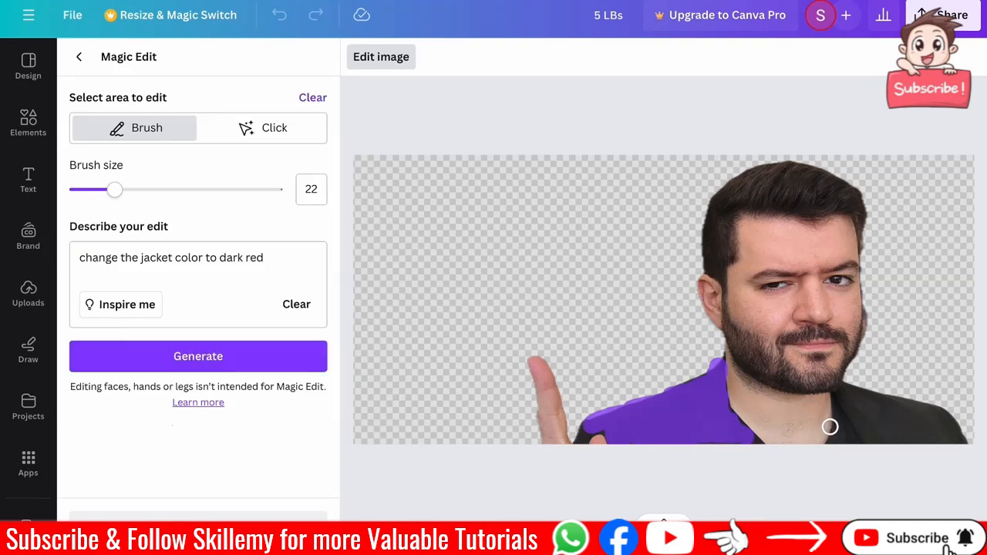
{"action": "mouse_move", "coordinate": [839, 438]}
{"action": "left_mouse_down"}
{"action": "mouse_move", "coordinate": [848, 392]}
{"action": "mouse_move", "coordinate": [950, 416]}
{"action": "mouse_move", "coordinate": [957, 436]}
{"action": "mouse_move", "coordinate": [905, 434]}
{"action": "mouse_move", "coordinate": [941, 429]}
{"action": "mouse_move", "coordinate": [880, 420]}
{"action": "mouse_move", "coordinate": [862, 408]}
{"action": "mouse_move", "coordinate": [915, 416]}
{"action": "mouse_move", "coordinate": [849, 402]}
{"action": "mouse_move", "coordinate": [854, 435]}
{"action": "mouse_move", "coordinate": [890, 432]}
{"action": "mouse_move", "coordinate": [863, 425]}
{"action": "mouse_move", "coordinate": [895, 443]}
{"action": "mouse_move", "coordinate": [963, 440]}
{"action": "mouse_move", "coordinate": [836, 443]}
{"action": "mouse_move", "coordinate": [847, 391]}
{"action": "left_mouse_up"}
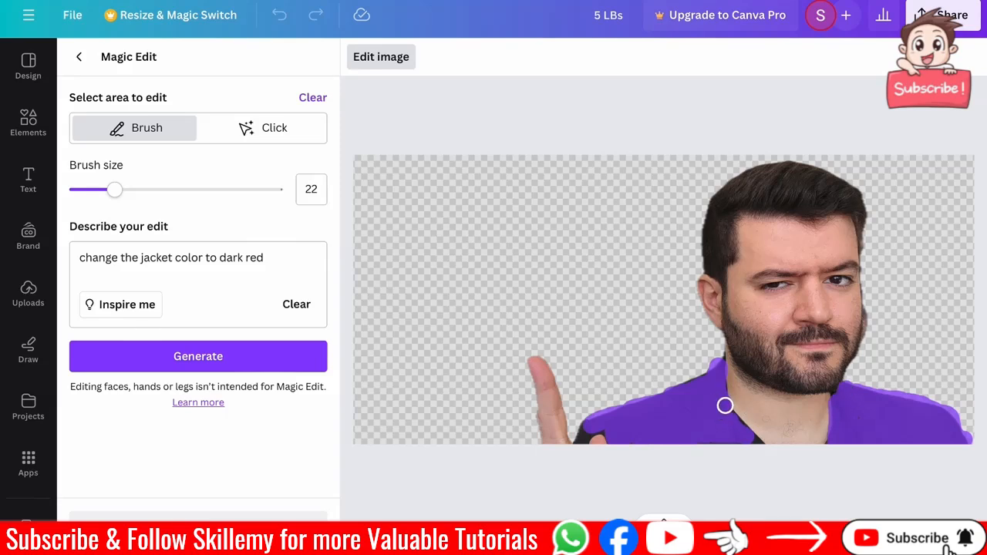
{"action": "mouse_move", "coordinate": [726, 406]}
{"action": "left_mouse_down"}
{"action": "mouse_move", "coordinate": [760, 445]}
{"action": "mouse_move", "coordinate": [603, 436]}
{"action": "left_mouse_up"}
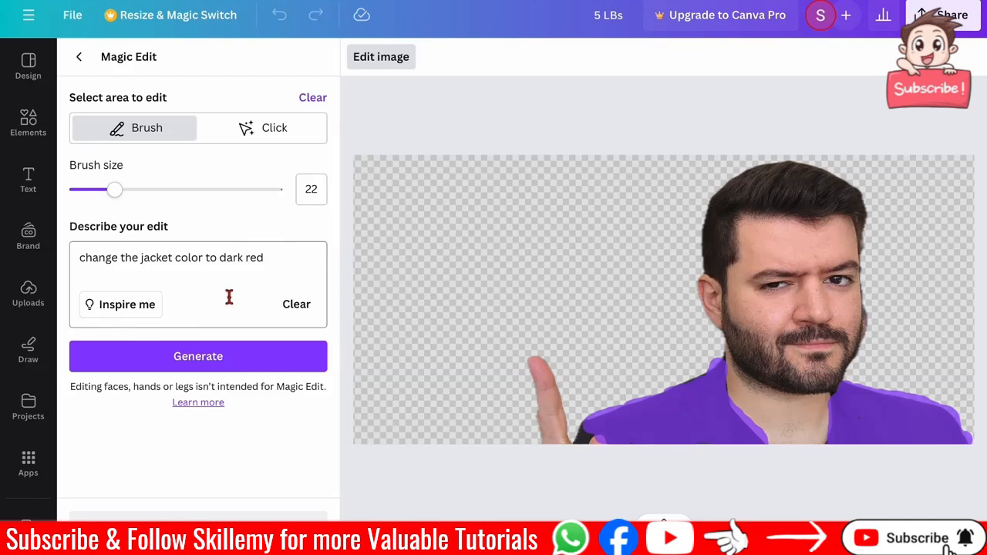
- Shorten the edit description to "change the jacket color to red" and generate the variations
{"action": "double_click", "coordinate": [224, 258]}
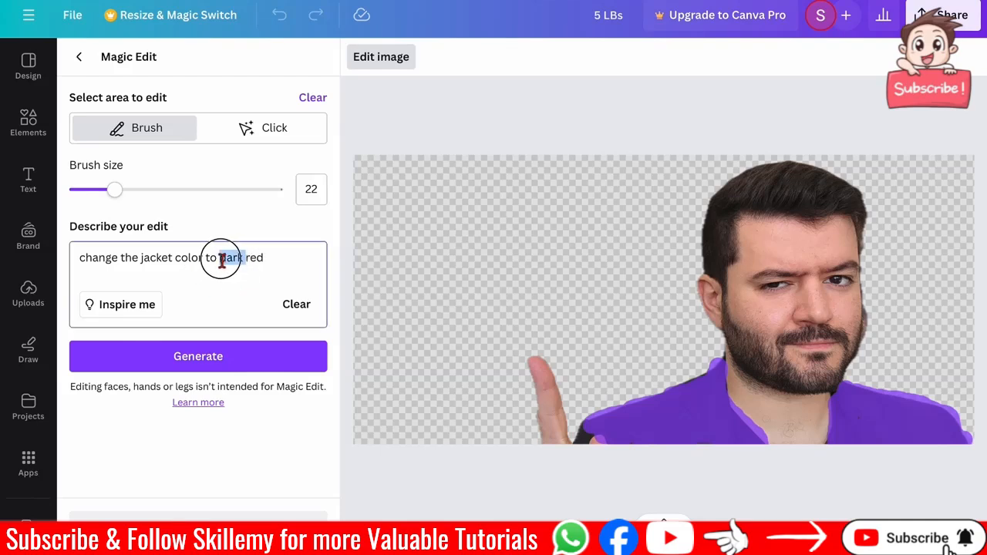
{"action": "key", "text": "BackSpace"}
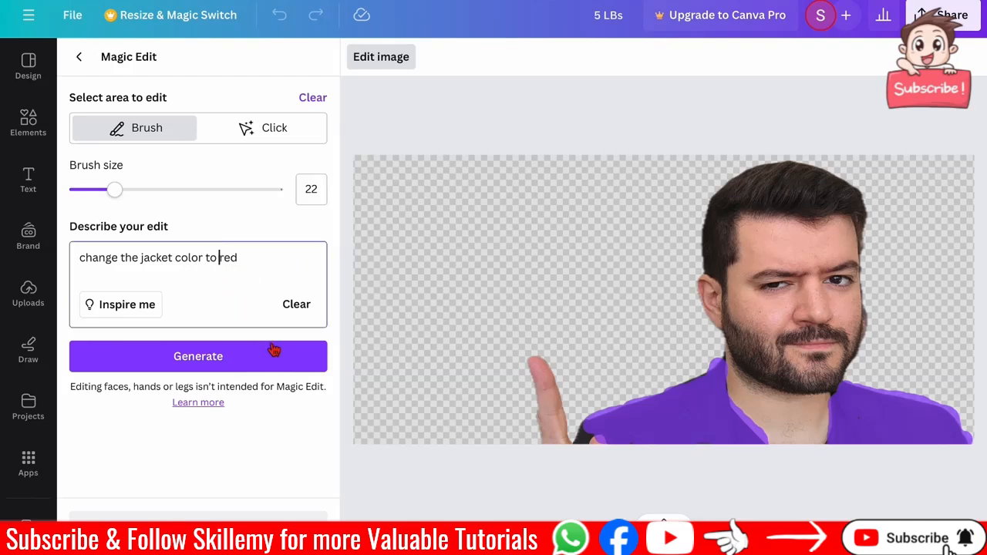
{"action": "left_click", "coordinate": [239, 367]}
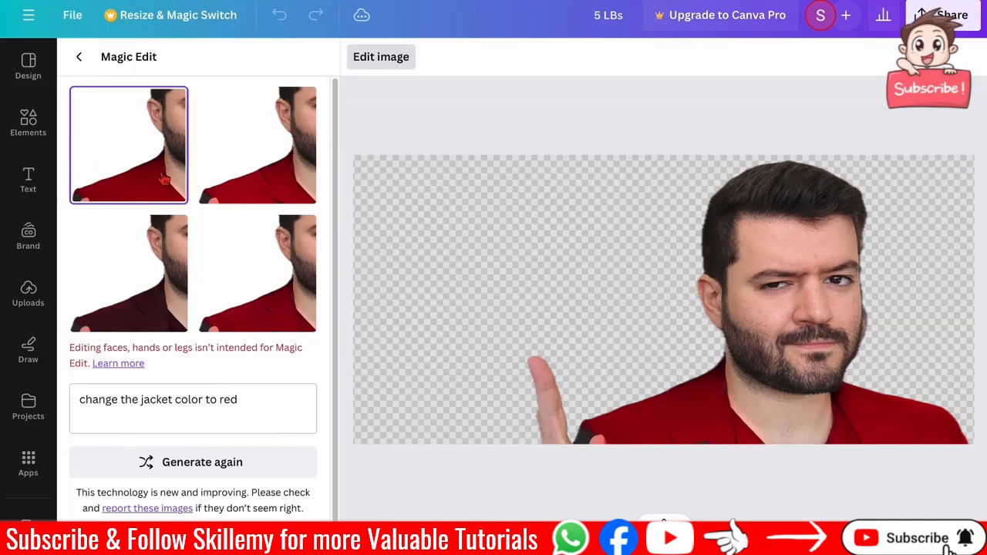
- Compare the generated jacket variations, apply the fourth one in bright red to the photo and return to the thumbnail
{"action": "left_click", "coordinate": [296, 152]}
{"action": "left_click", "coordinate": [257, 268]}
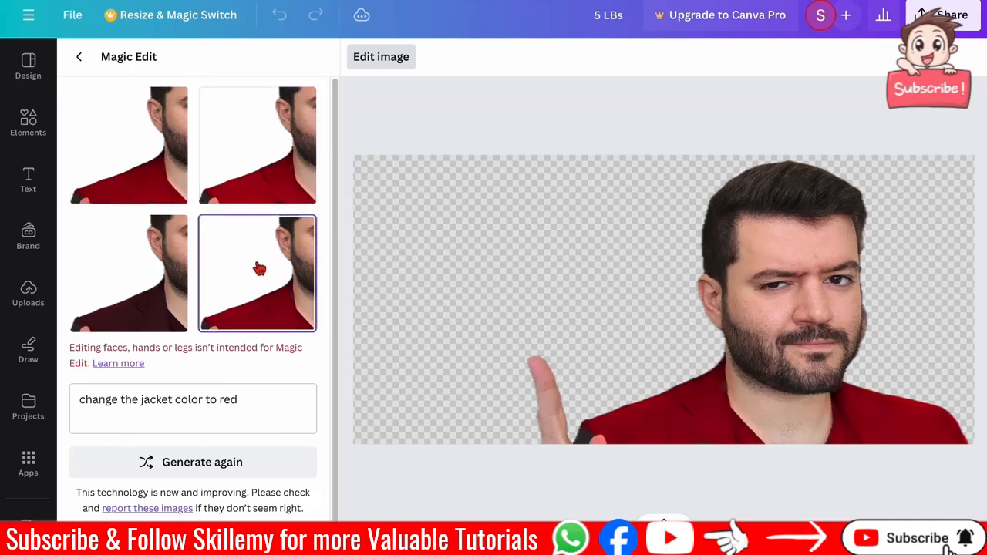
{"action": "left_click", "coordinate": [140, 294]}
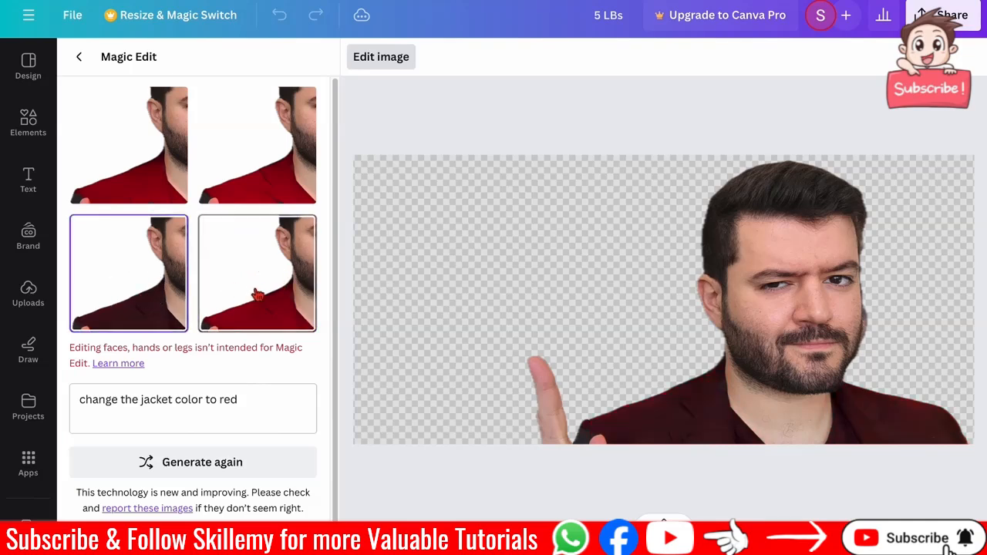
{"action": "left_click", "coordinate": [234, 294]}
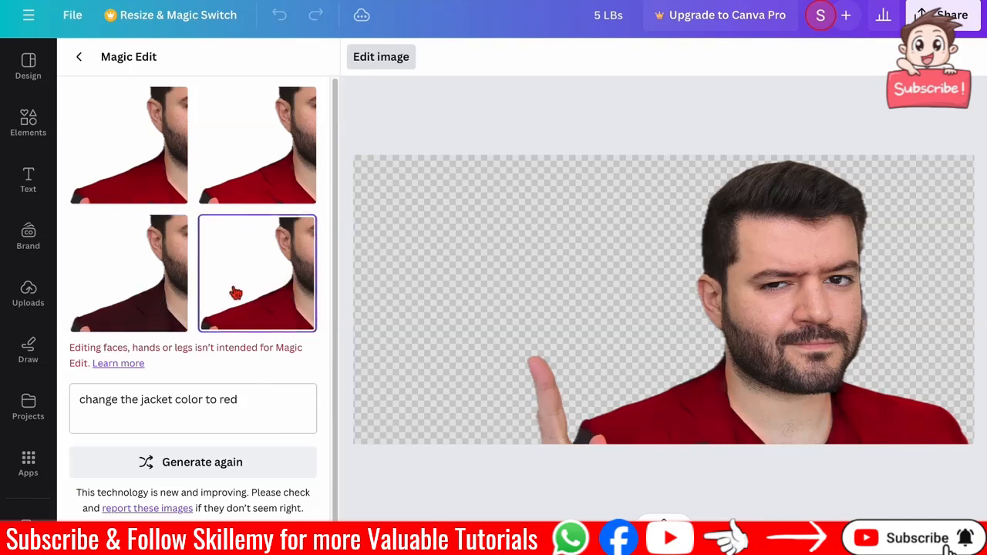
{"action": "left_click", "coordinate": [237, 183]}
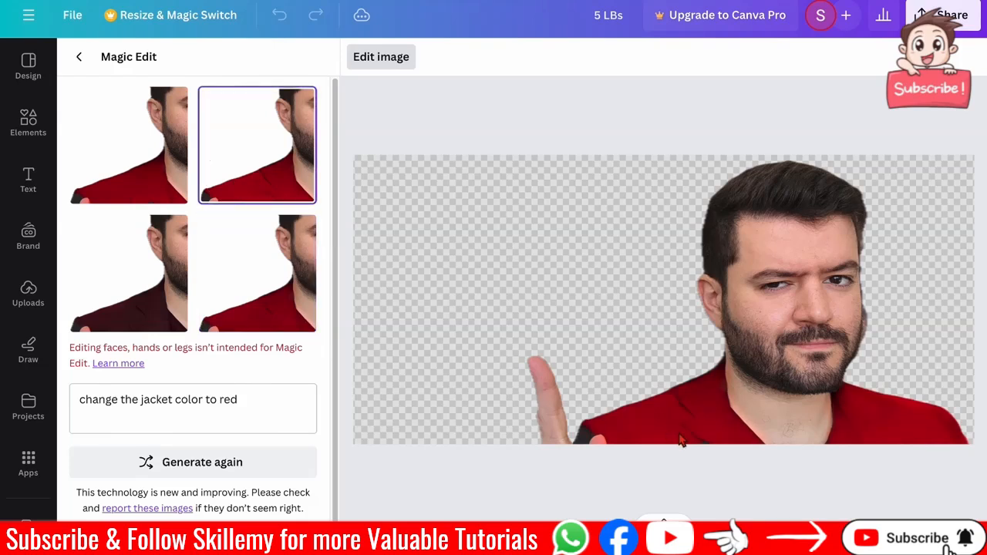
{"action": "left_click", "coordinate": [156, 195]}
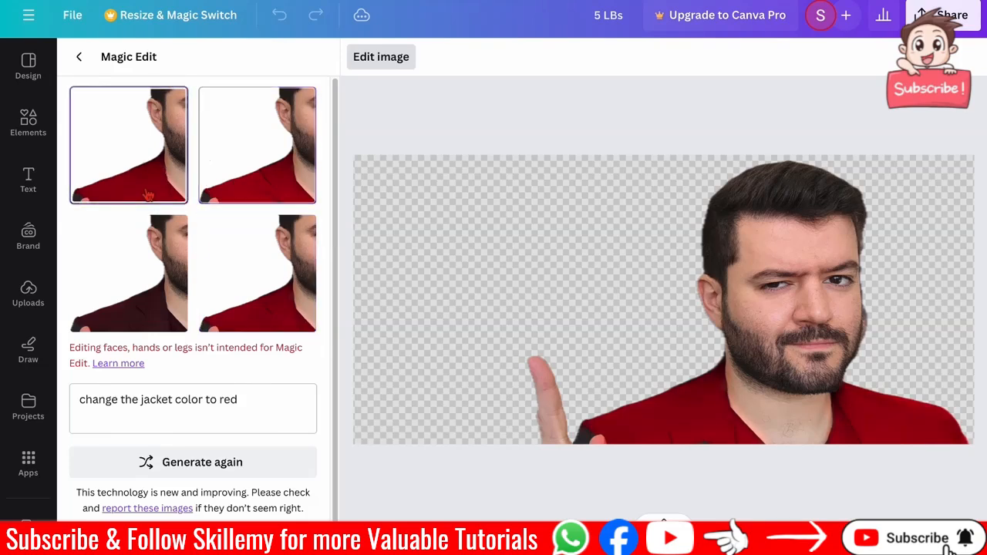
{"action": "left_click", "coordinate": [243, 260]}
{"action": "scroll", "coordinate": [270, 280], "scroll_direction": "down", "scroll_amount": 2}
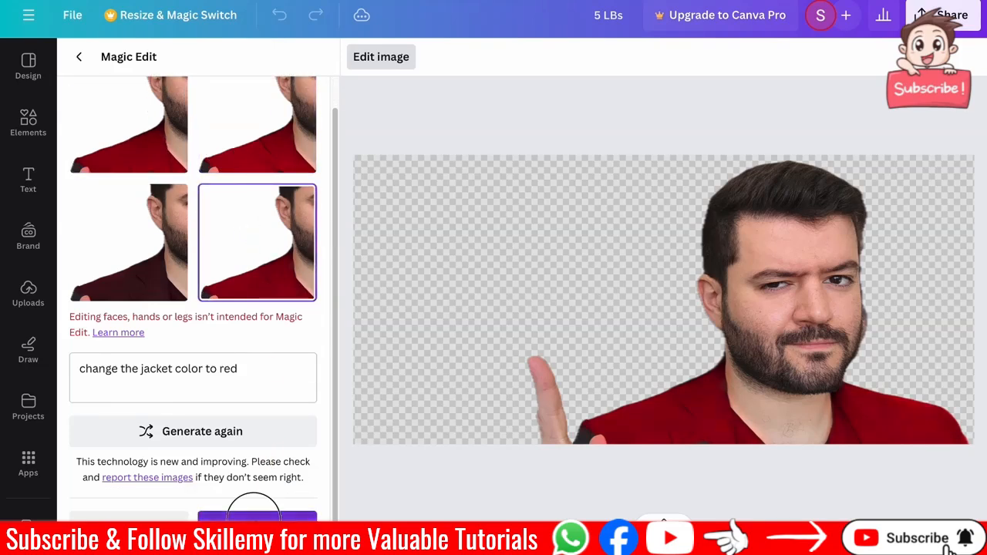
{"action": "left_click", "coordinate": [266, 511]}
{"action": "left_click", "coordinate": [424, 114]}
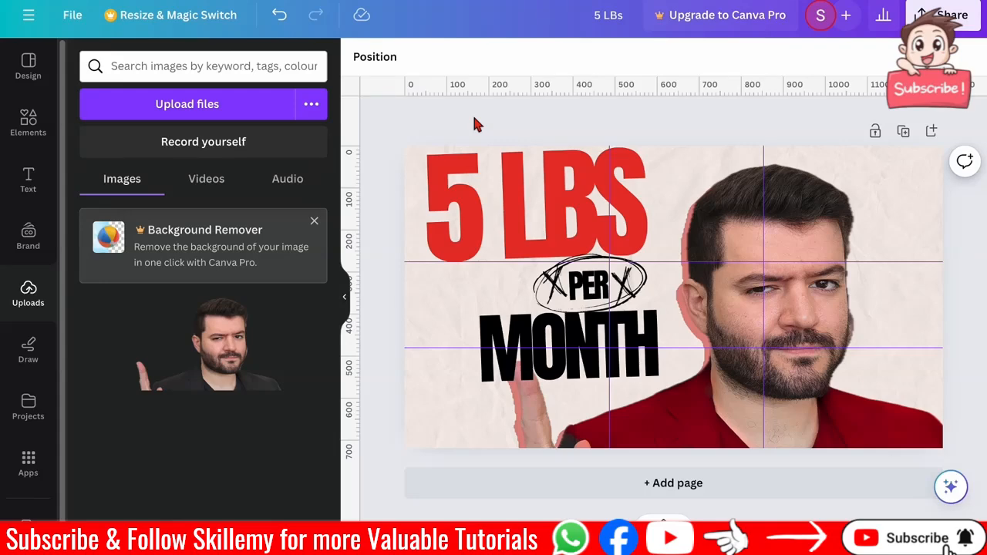
- Search the elements for "frames", show all frames and add the jagged-edged starburst frame to the thumbnail
{"action": "left_click", "coordinate": [28, 122]}
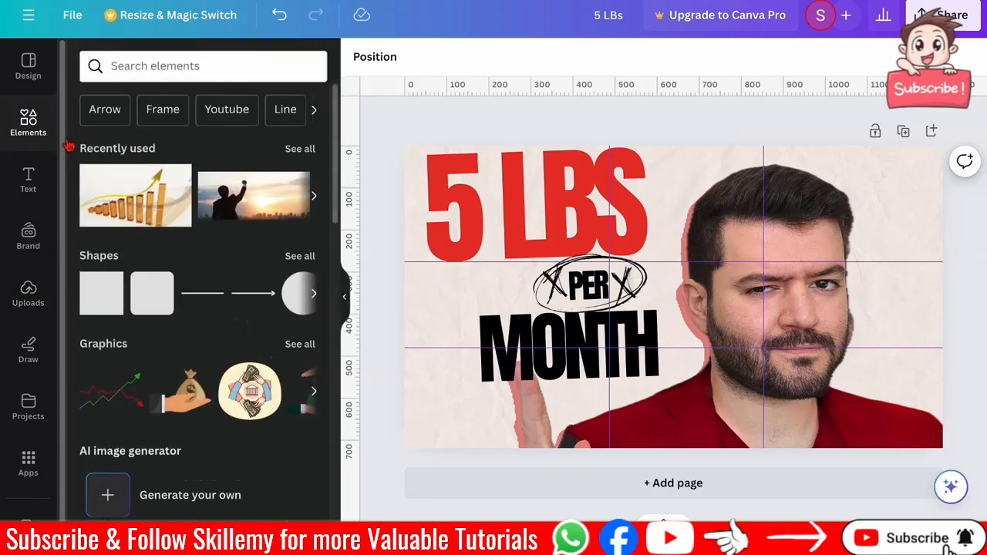
{"action": "left_click", "coordinate": [199, 69]}
{"action": "type", "text": "frames"}
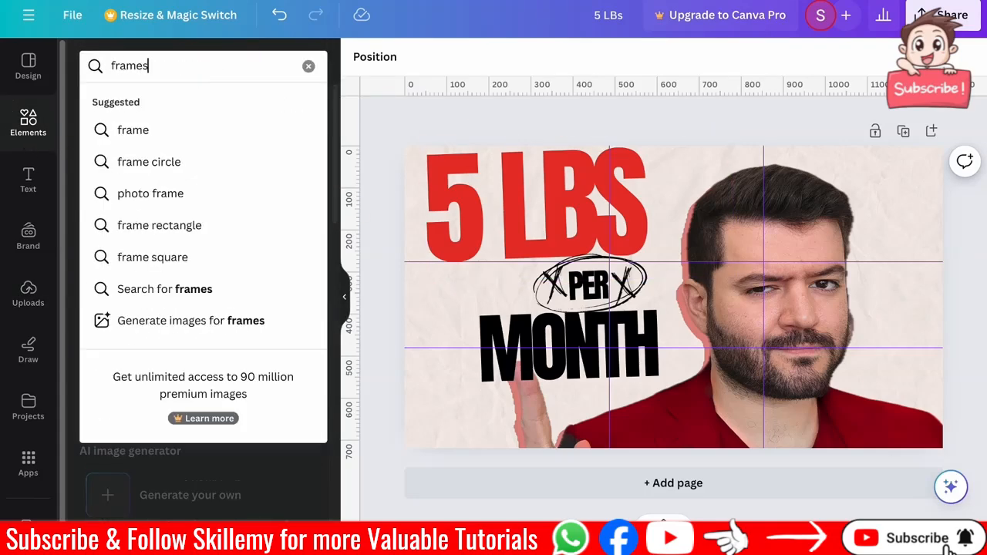
{"action": "key", "text": "Return"}
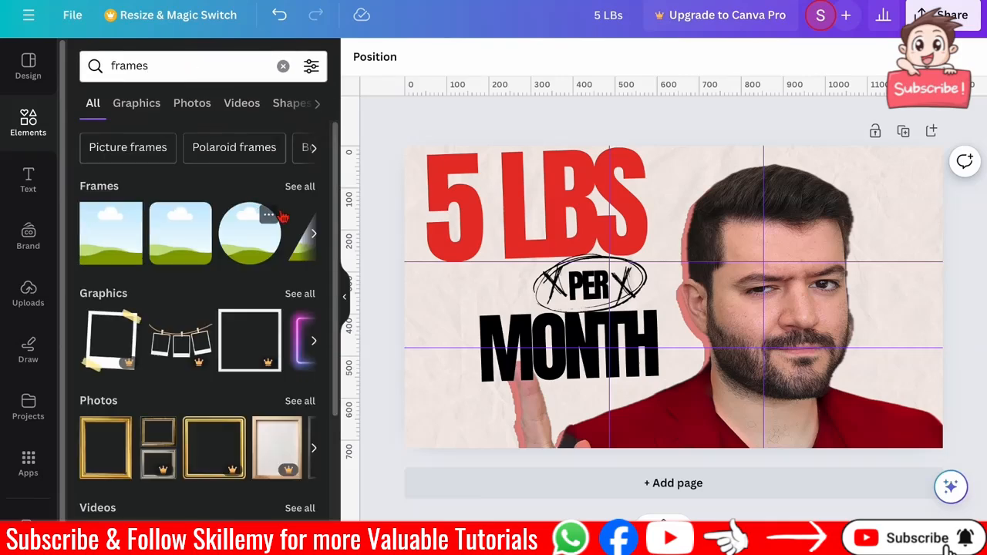
{"action": "left_click", "coordinate": [299, 191]}
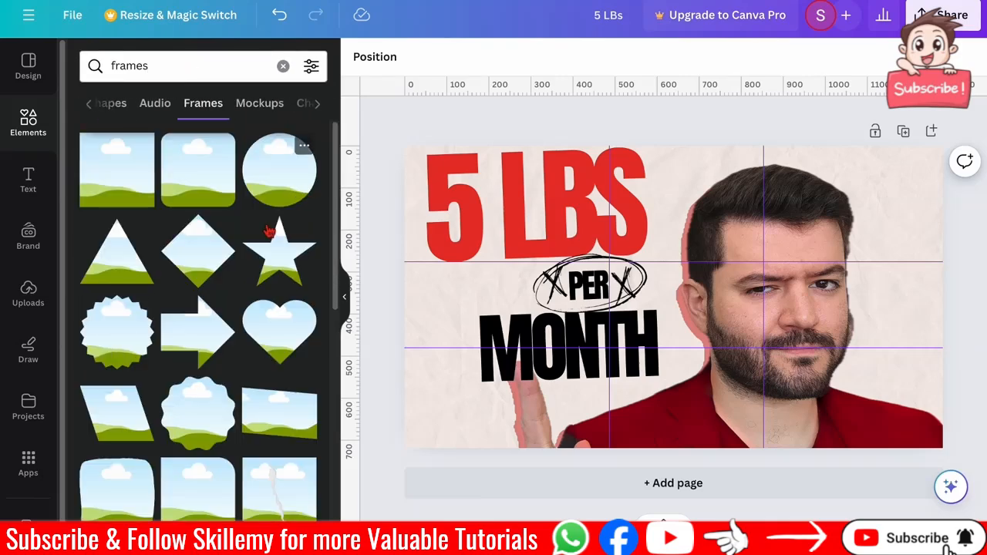
{"action": "left_click", "coordinate": [123, 330]}
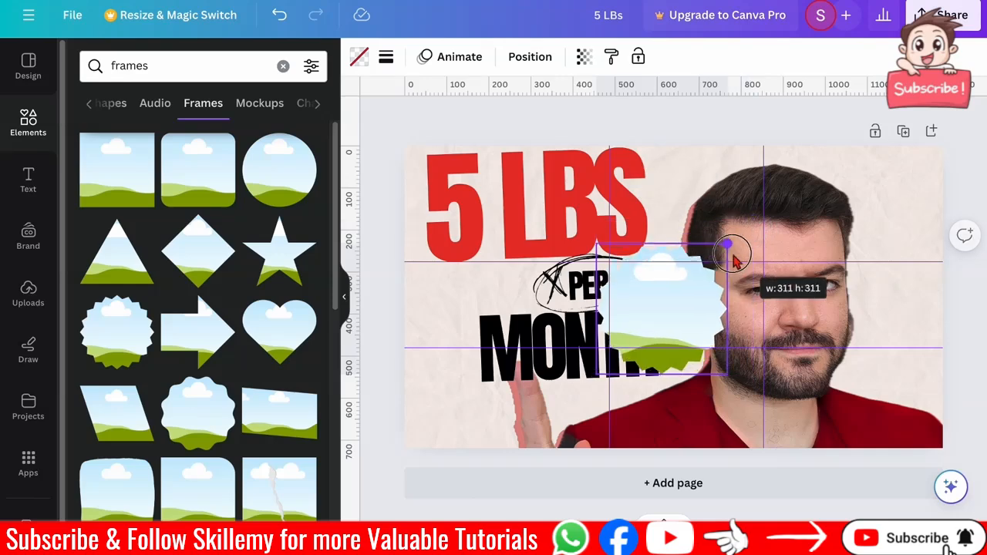